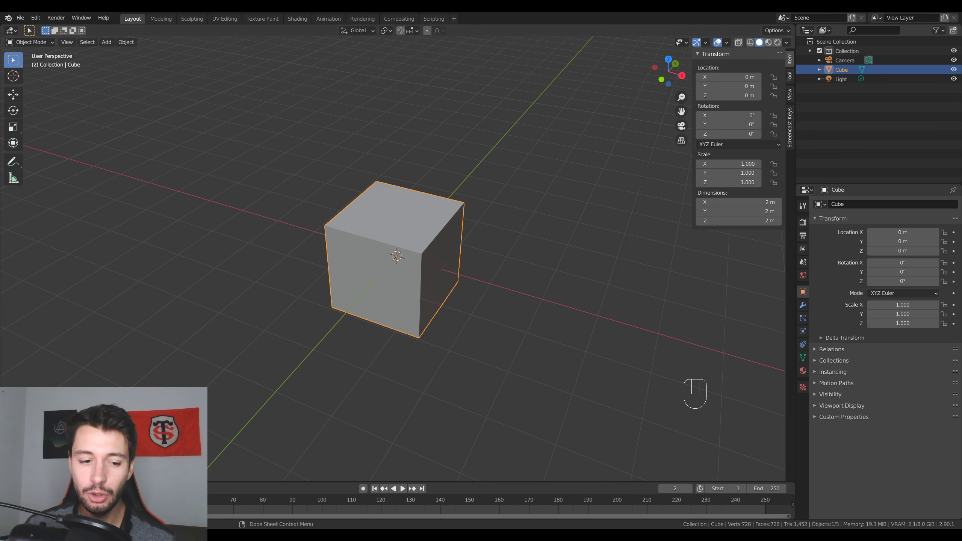
- Switch to the Blender window containing the studio scene with the two smartphones
mouse_move(231, 535)
left_click(260, 512)
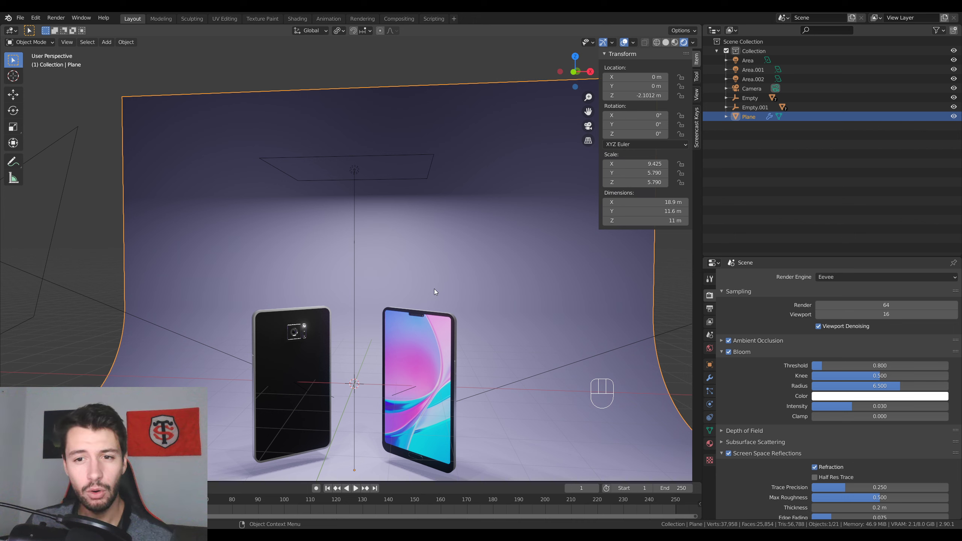
left_click(695, 126)
left_click(695, 62)
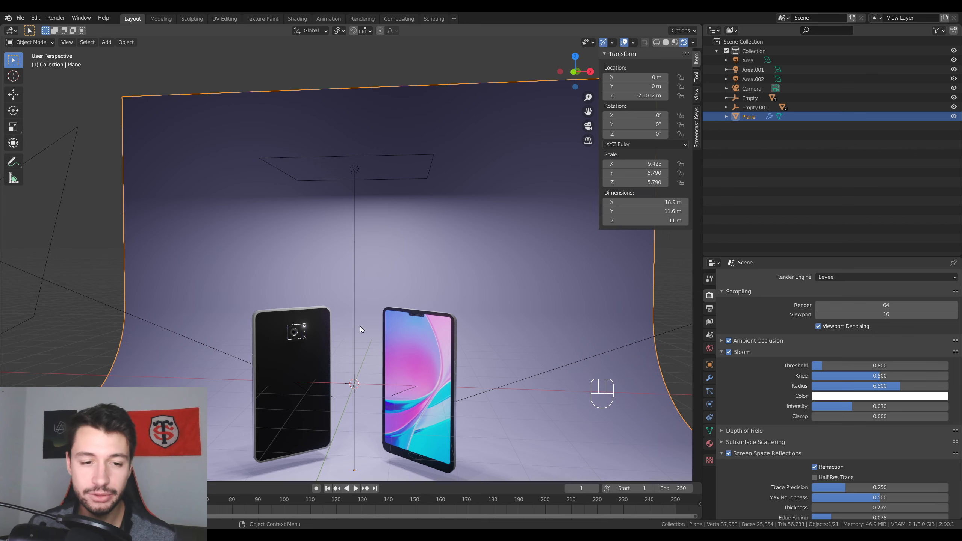
- Select the square camera module on the black phone's back and frame it in the viewport
middle_click_drag(360, 326, 385, 236, "shift")
scroll(283, 248, "up", 3)
left_click(301, 240)
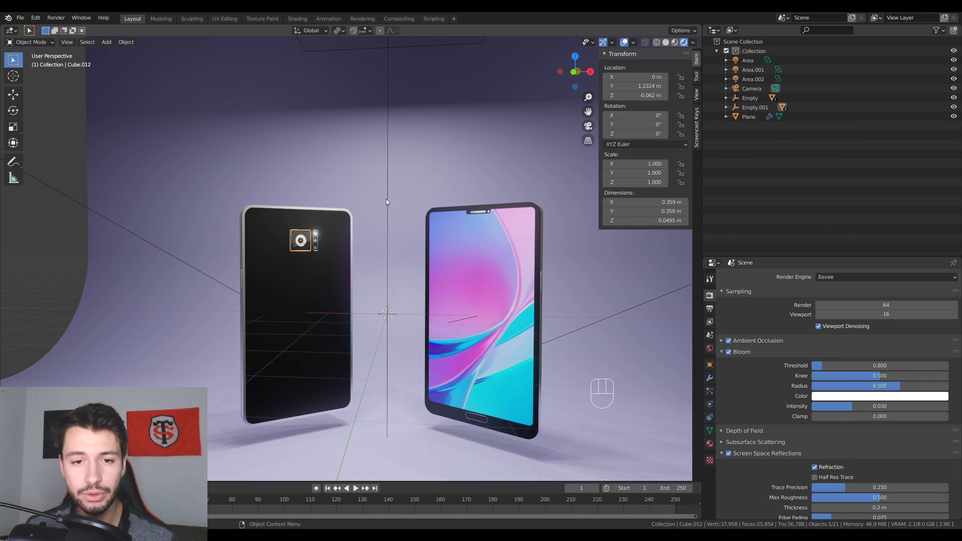
key("KP_Decimal")
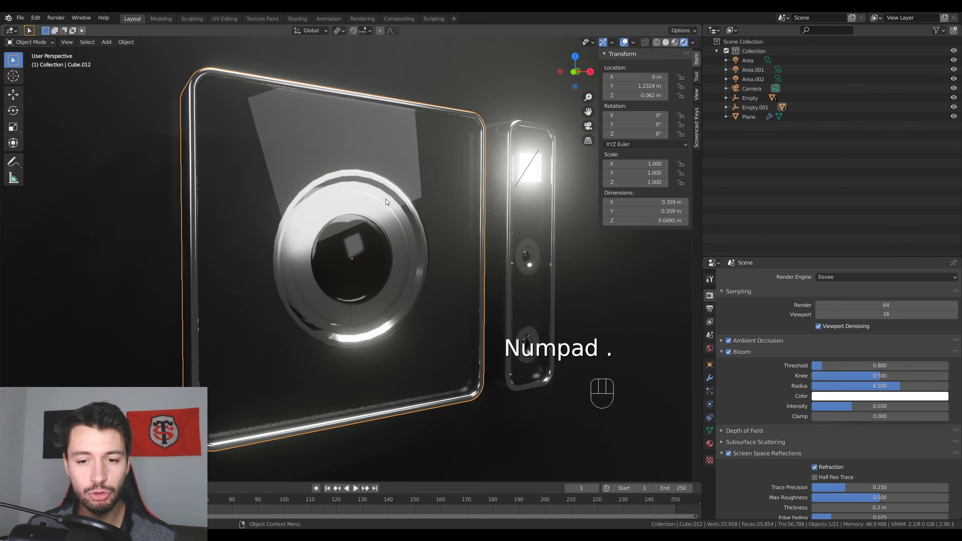
- Hide everything except the camera module by inverting the selection, and reveal all hidden objects again
scroll(413, 229, "down", 5)
key("ctrl+i")
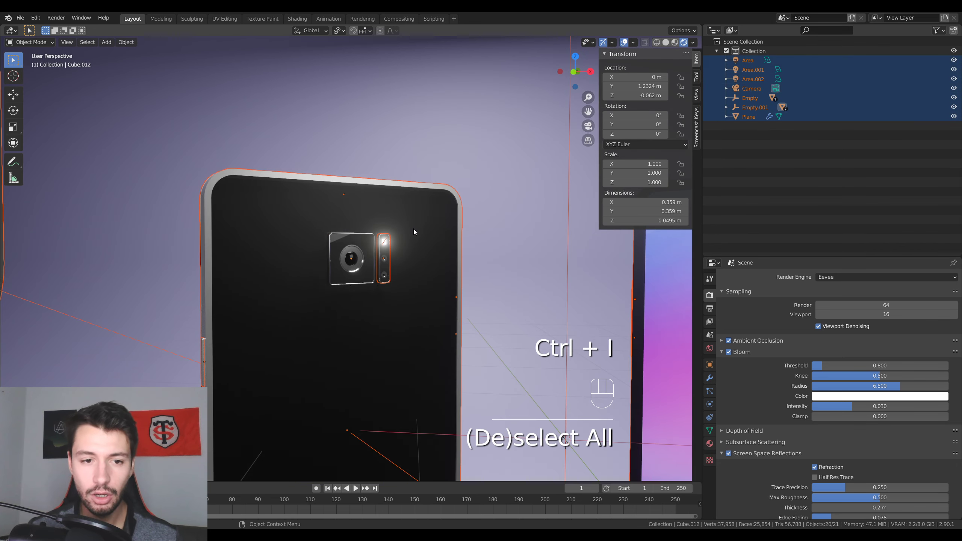
key("h")
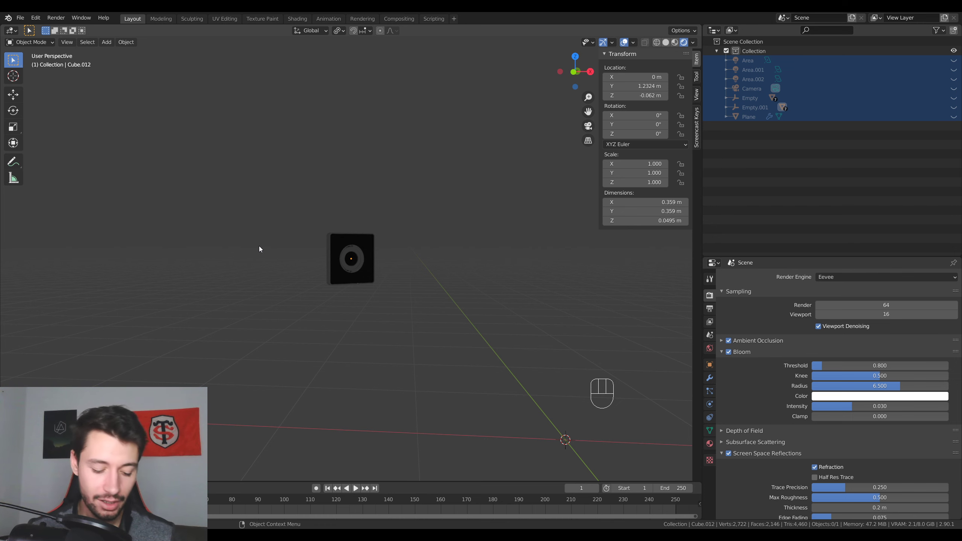
key("alt+h")
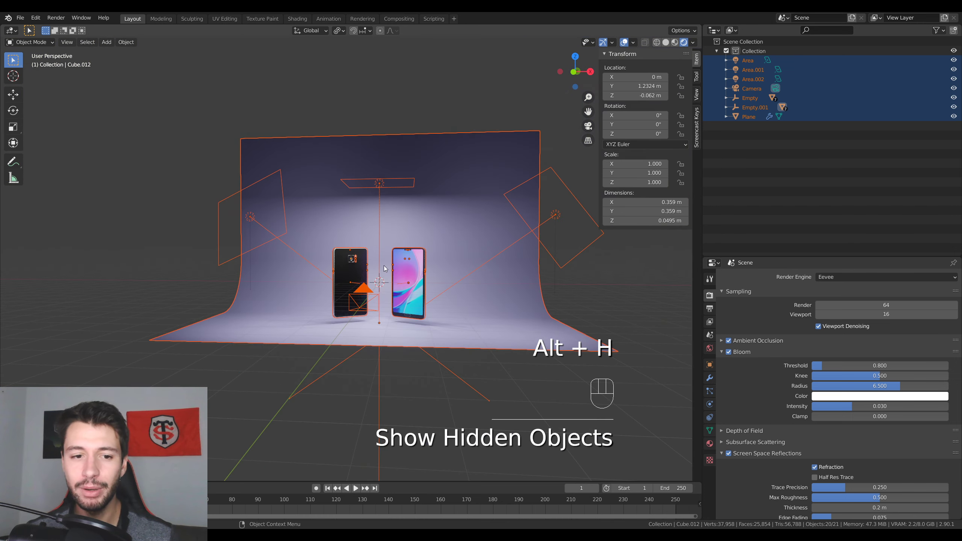
middle_click_drag(384, 265, 373, 292)
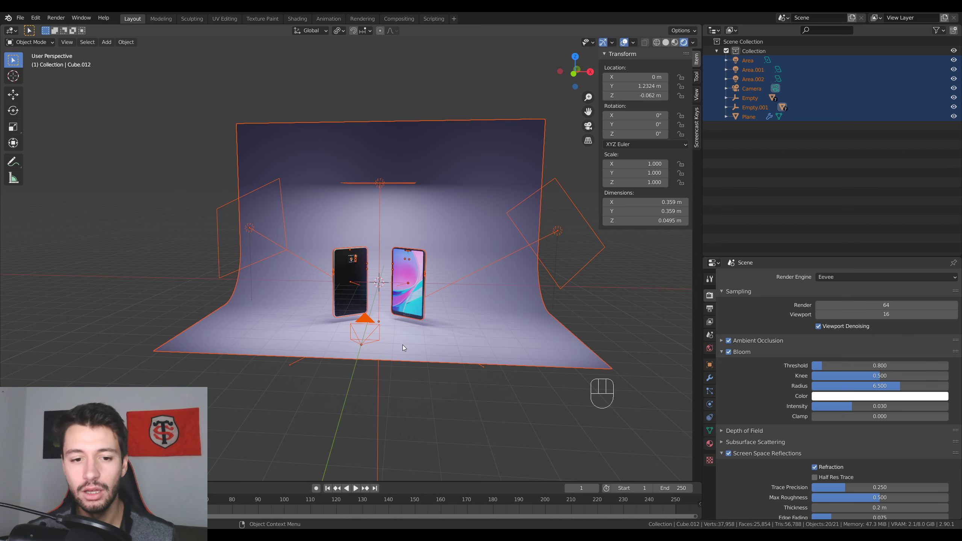
- Select the curved backdrop plane and frame the view on it
left_click(403, 358)
key("KP_Decimal")
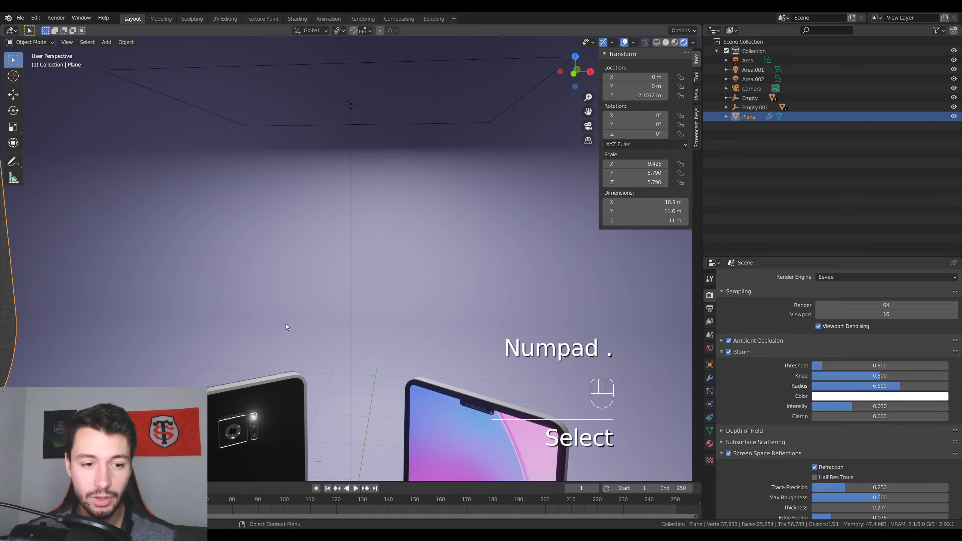
middle_click_drag(285, 323, 325, 201, "shift")
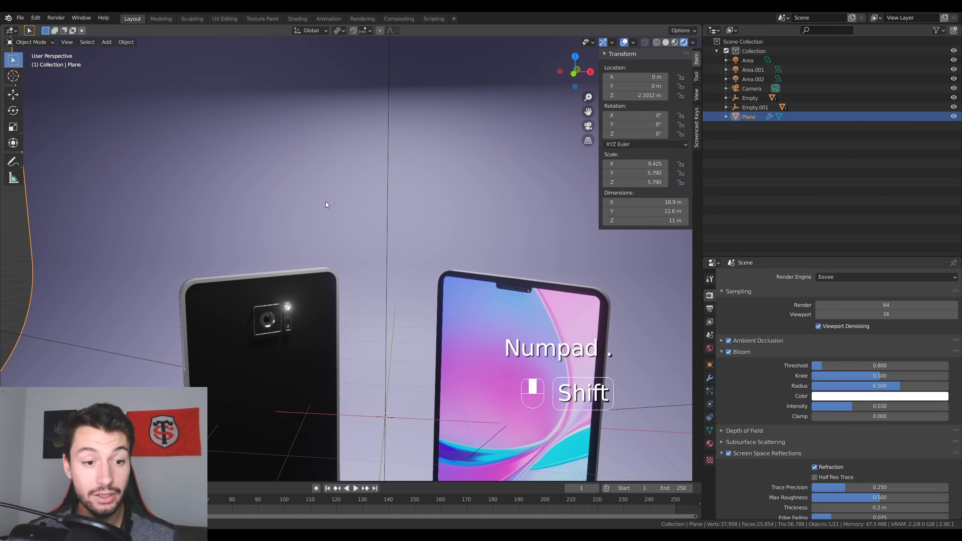
- Select the black phone's square camera module and isolate it in Local View
left_click(272, 318)
middle_click_drag(297, 316, 165, 221, "shift")
scroll(286, 228, "up", 2)
scroll(285, 202, "down", 4)
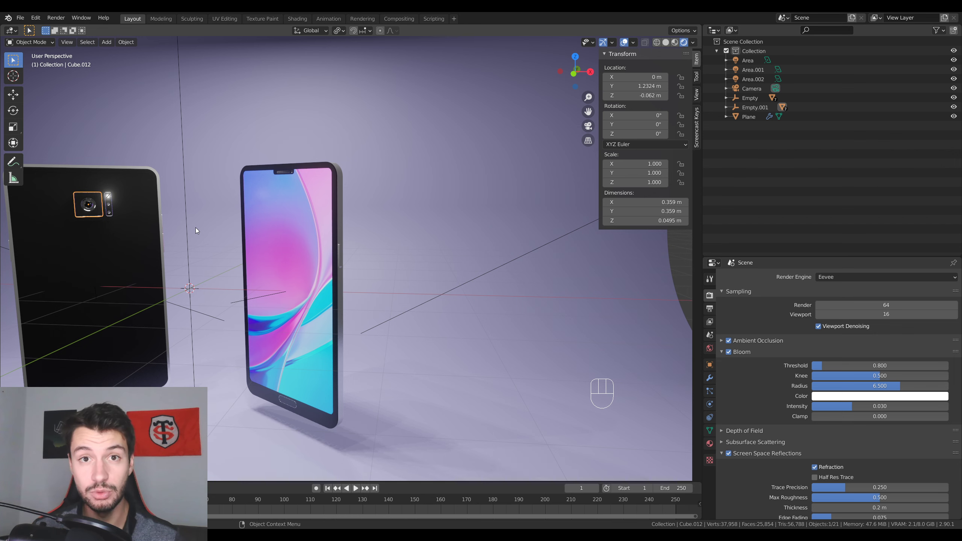
key("KP_Divide")
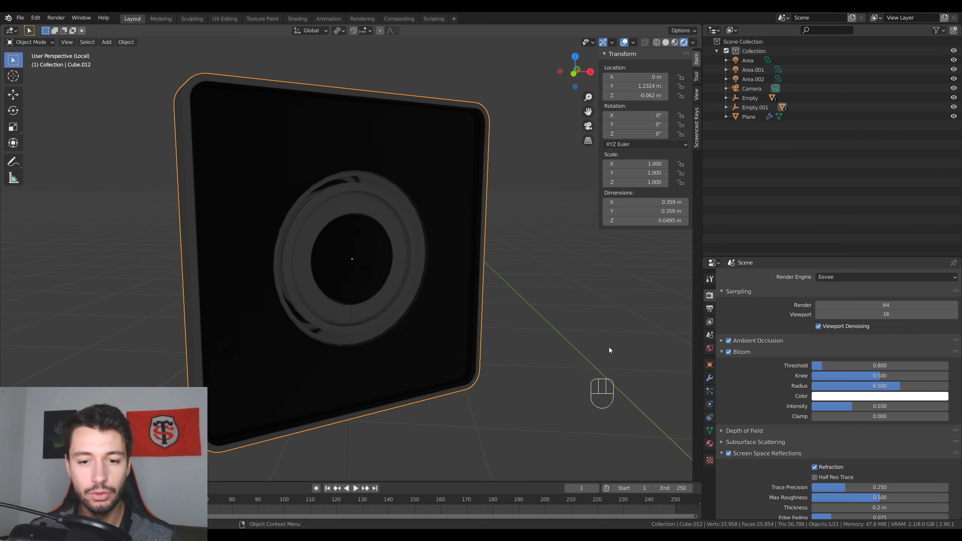
scroll(613, 335, "down", 8)
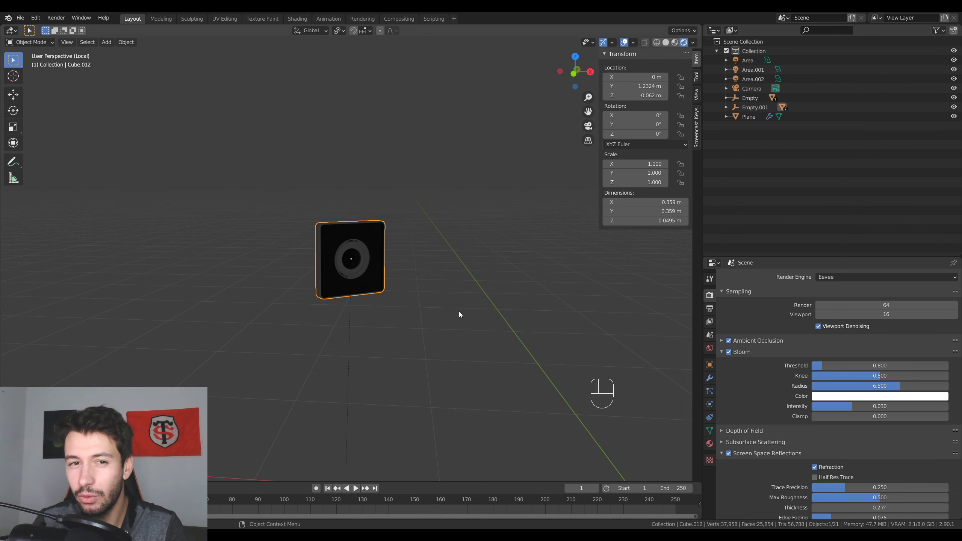
- Toggle Edit Mode on and off for the isolated camera module and exit Local View
key("Tab")
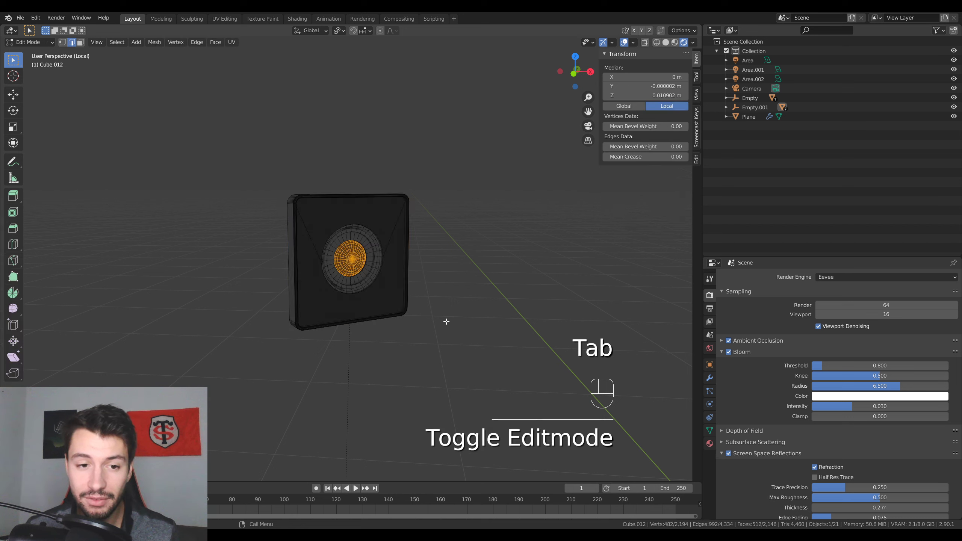
key("Tab")
middle_click_drag(444, 317, 445, 227)
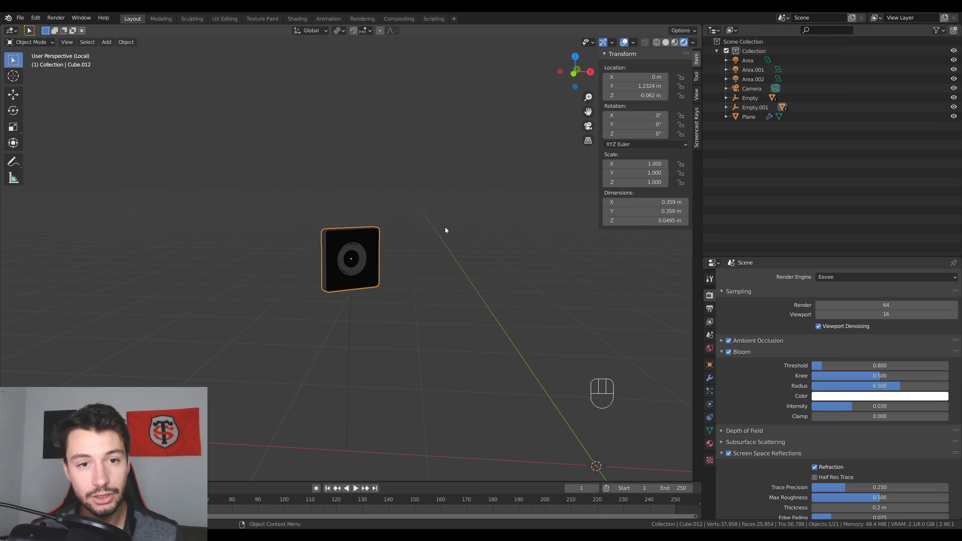
key("KP_Divide")
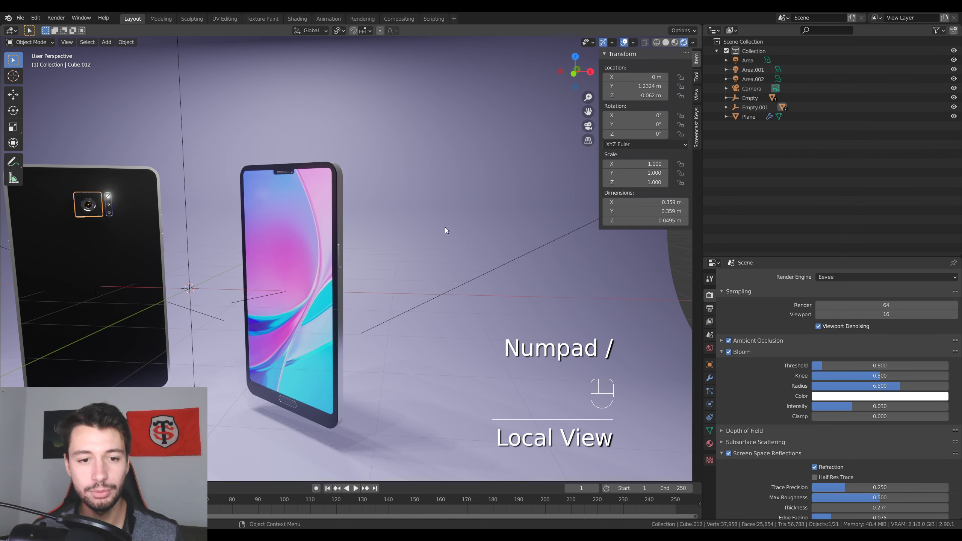
- Add the narrow flash strip to the camera module selection and isolate both objects in Local View
middle_click_drag(324, 248, 485, 220, "shift")
scroll(454, 200, "up", 2)
middle_click_drag(308, 176, 285, 182)
scroll(292, 176, "up", 2)
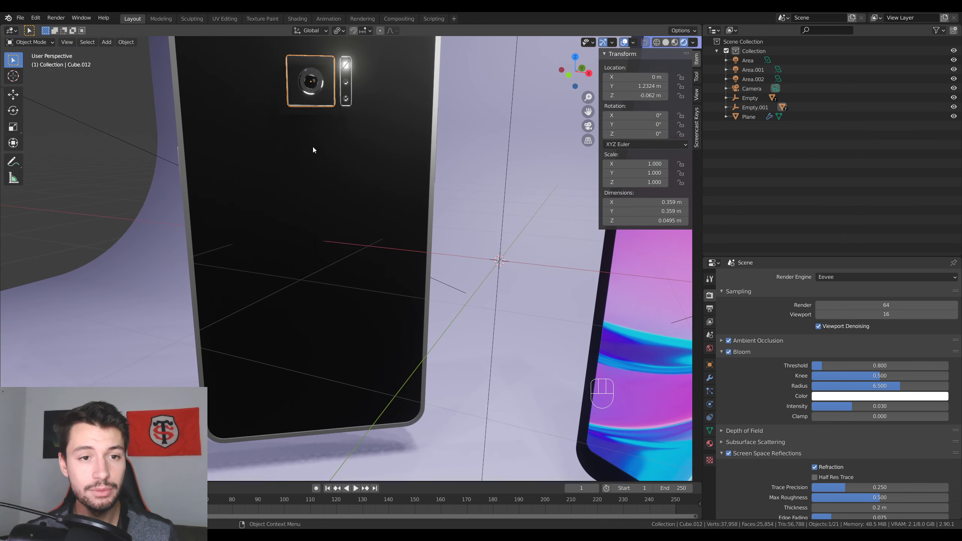
middle_click_drag(344, 90, 347, 147, "shift")
left_click(348, 131, "shift")
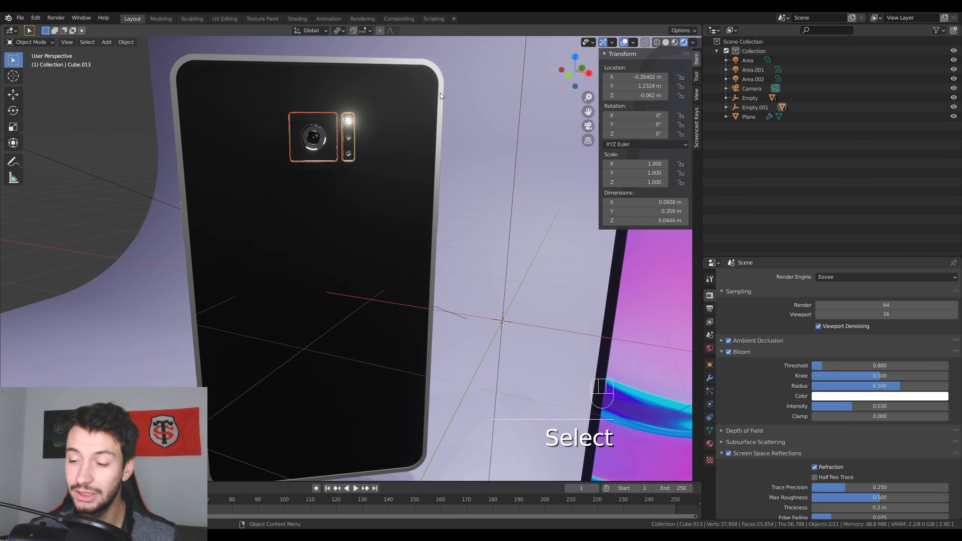
key("KP_Divide")
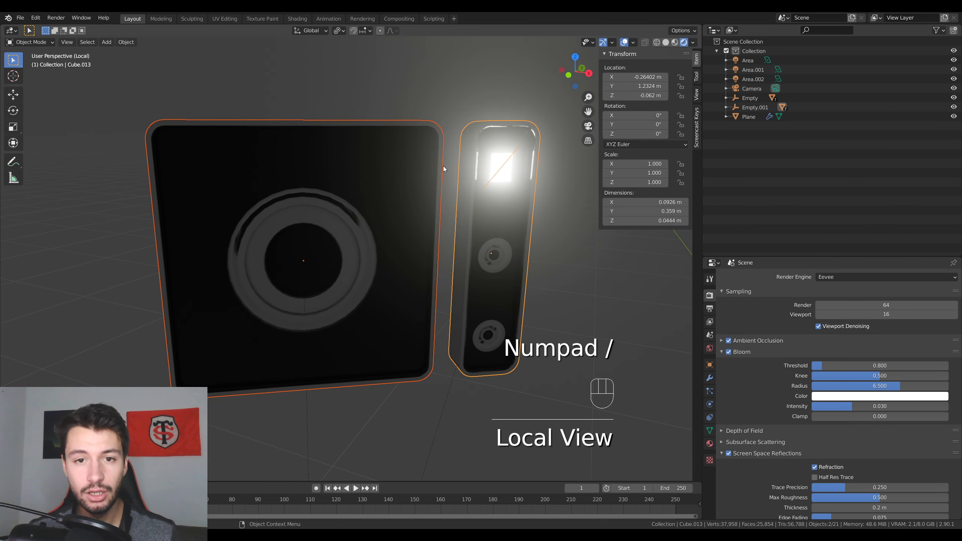
- Toggle Edit Mode on and off for the camera module and flash strip, and return to the full scene
scroll(464, 218, "down", 4)
middle_click_drag(464, 218, 462, 276)
key("Tab")
key("Tab")
key("KP_Divide")
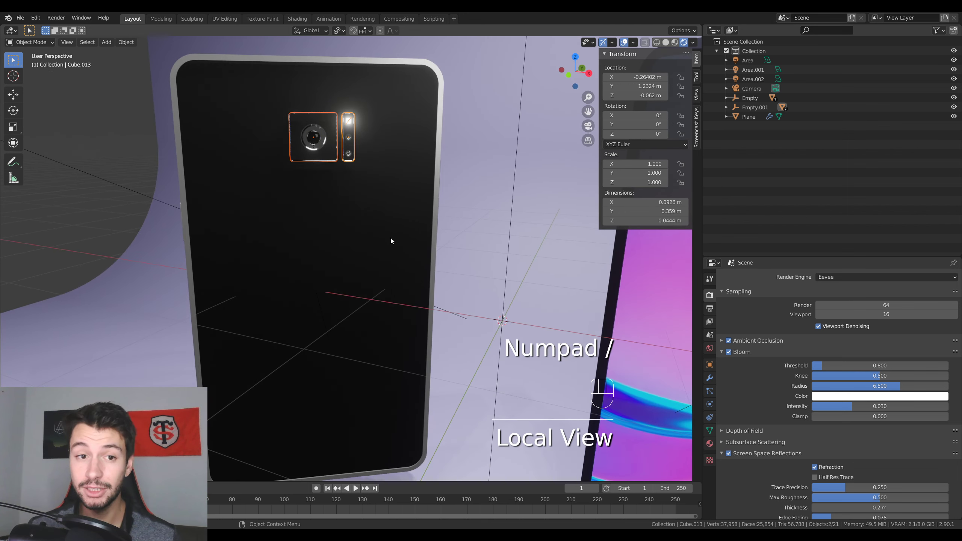
- Select the black phone body's large back face in Edit Mode with face selection, and isolate the body in Local View
left_click(348, 236)
key("Tab")
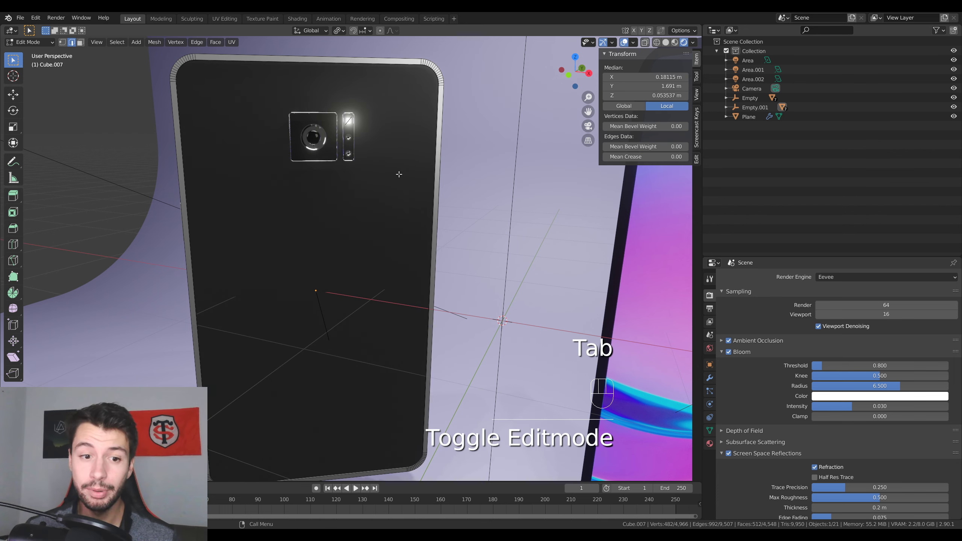
left_click(303, 251)
left_click(80, 42)
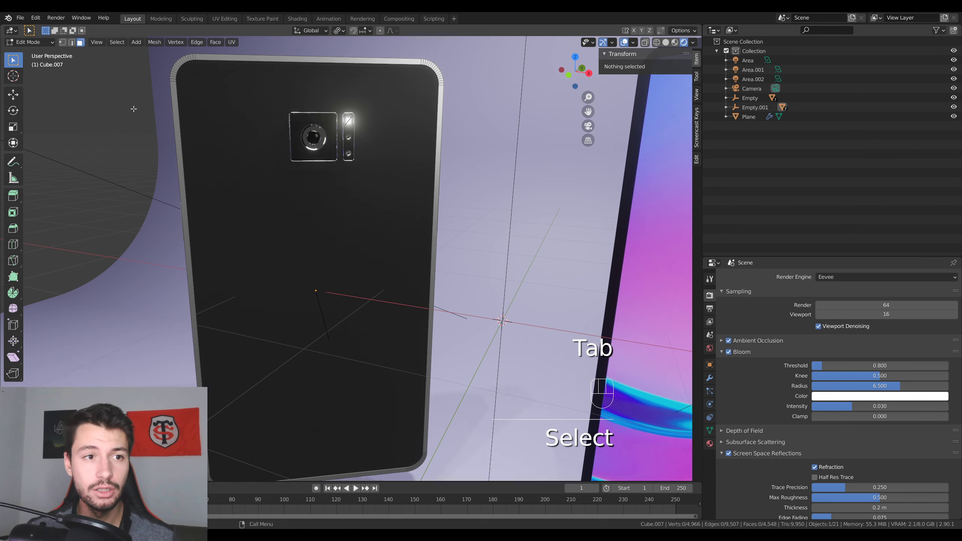
left_click(376, 146)
key("KP_Divide")
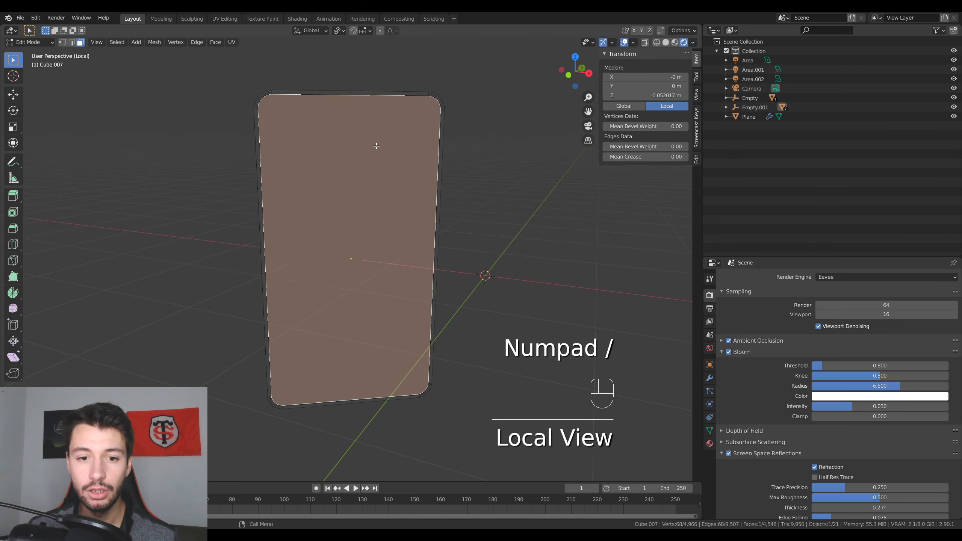
- Exit Local View on the phone body and return to Object Mode
middle_click_drag(289, 178, 406, 234)
key("KP_Divide")
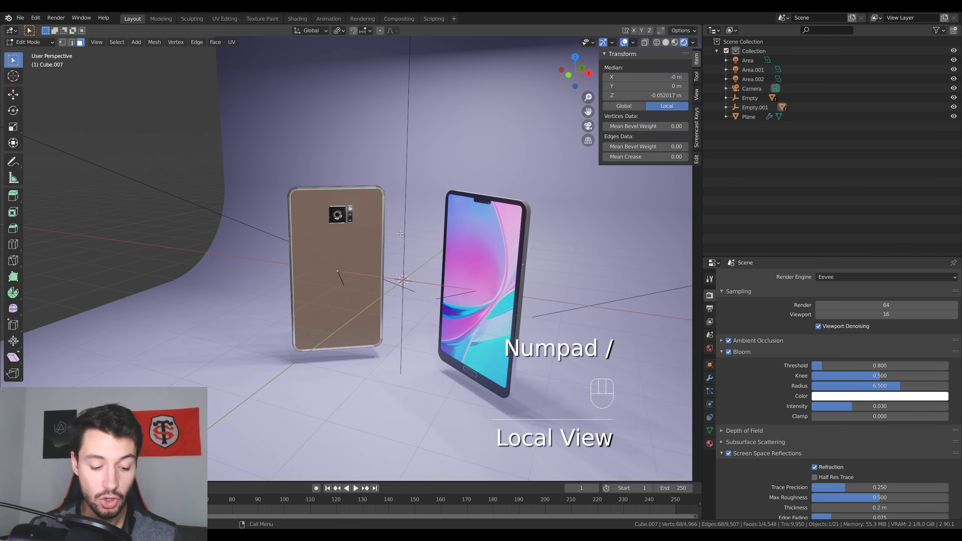
key("Tab")
- Zoom the viewport to a region drawn around both phones
scroll(400, 240, "down", 4)
scroll(398, 310, "up", 3)
scroll(398, 310, "up", 3)
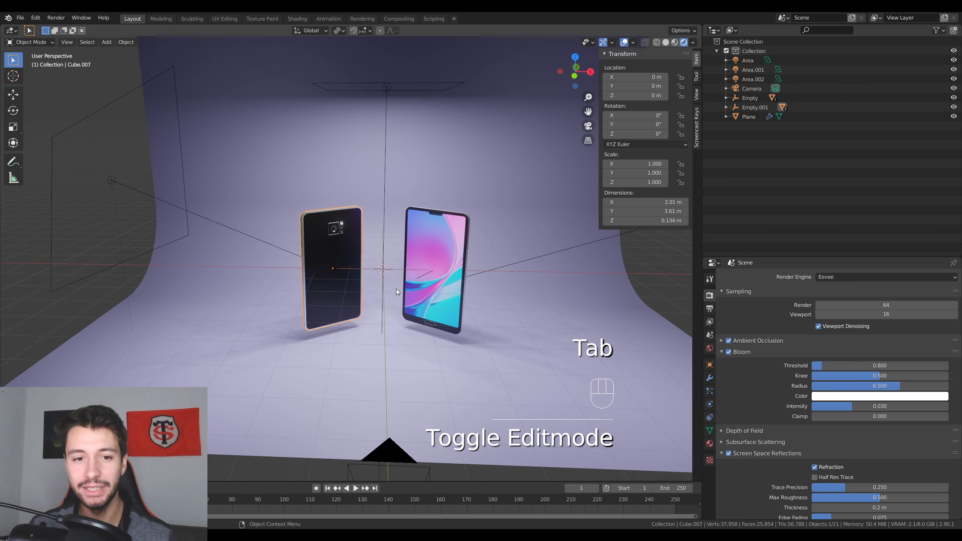
middle_click_drag(463, 294, 441, 261)
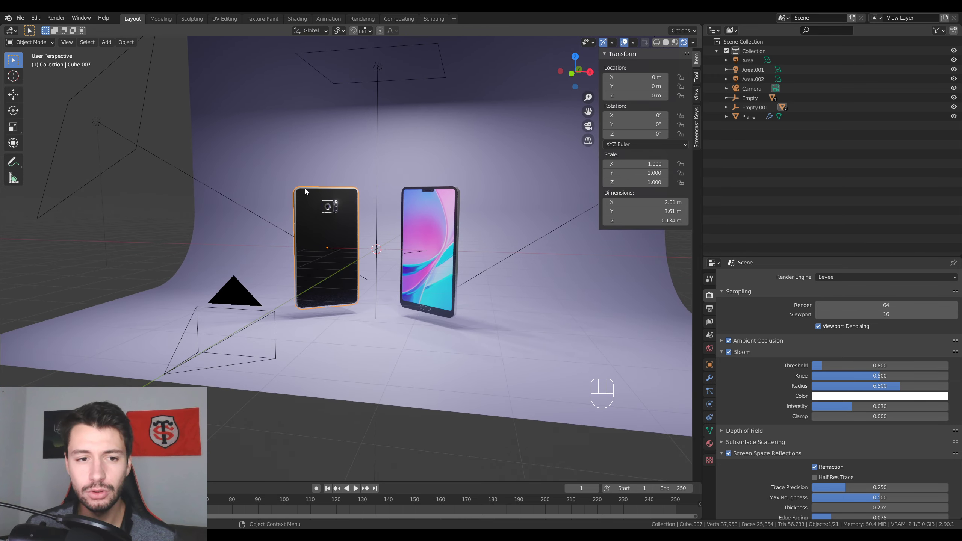
middle_click_drag(426, 307, 411, 293, "shift")
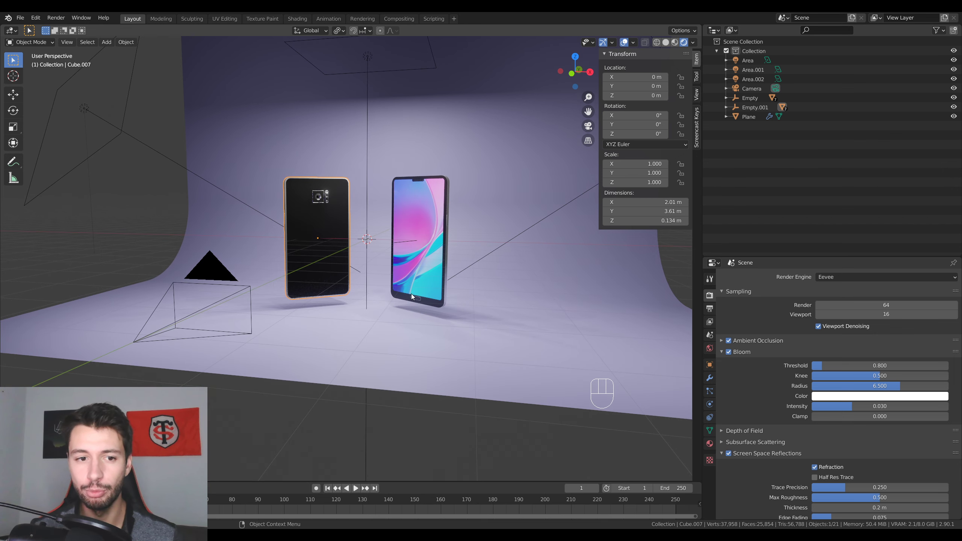
key("shift+b")
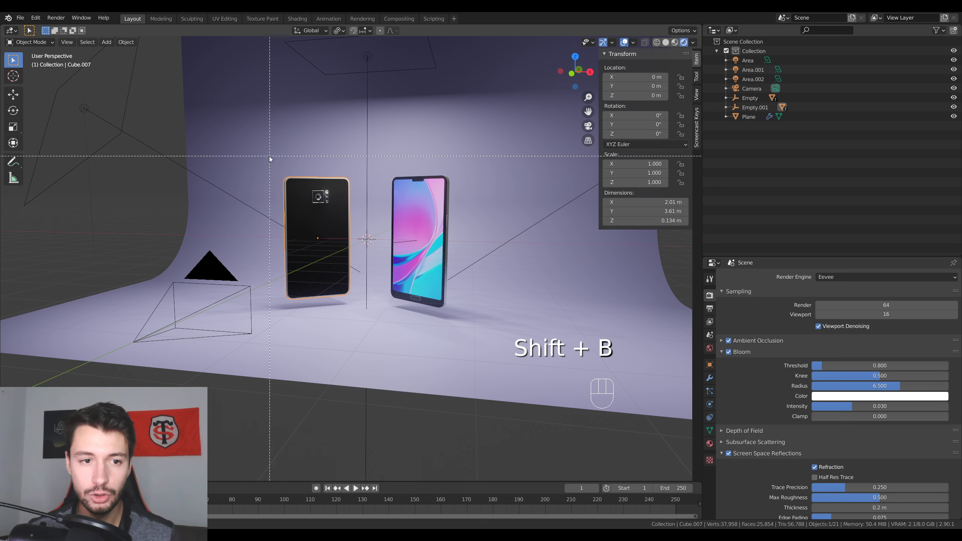
left_click_drag(270, 158, 469, 326)
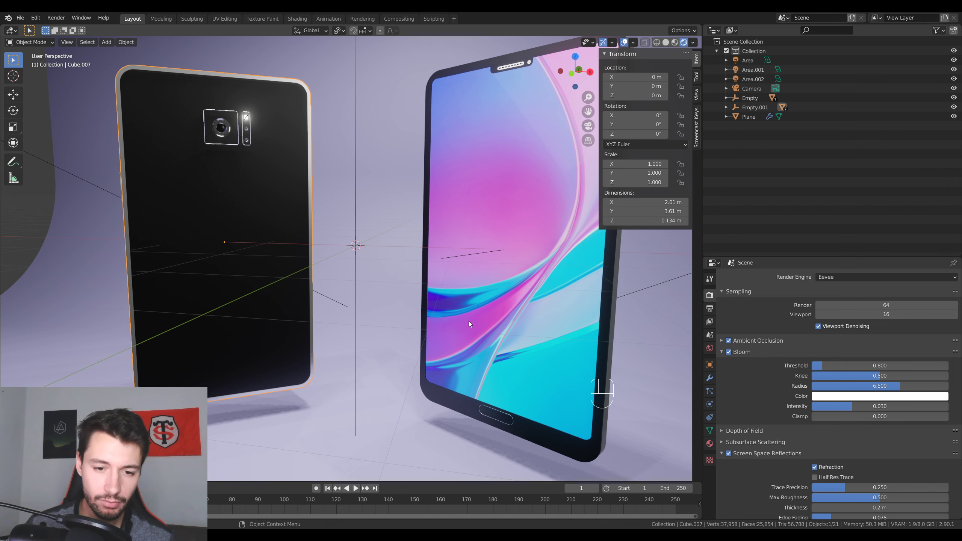
- Zoom the viewport to a region drawn around most of the studio backdrop
scroll(469, 320, "down", 7)
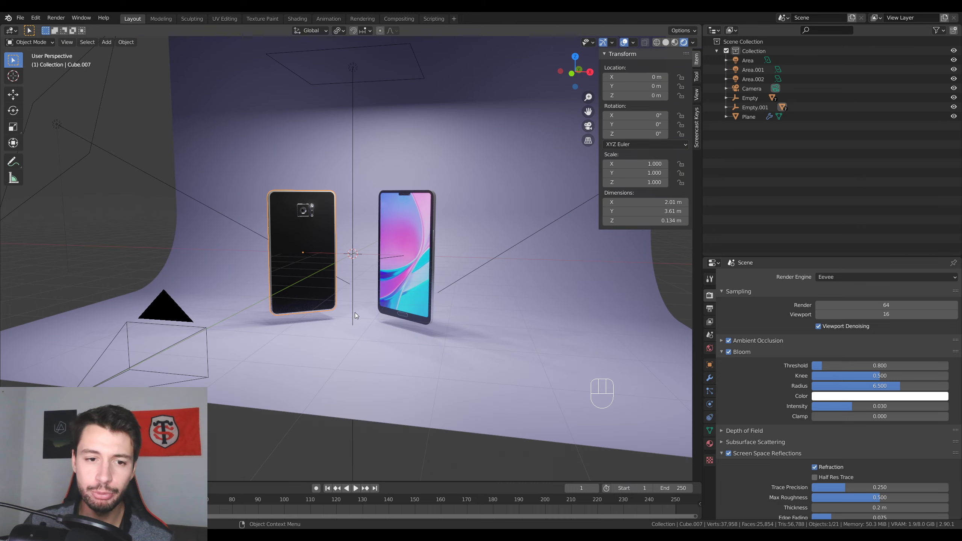
scroll(355, 313, "down", 3)
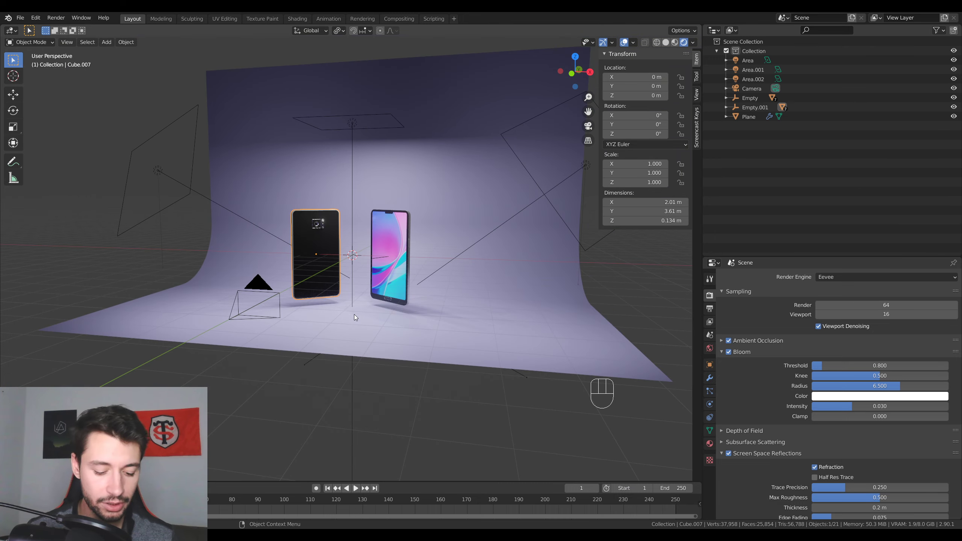
key("shift+b")
left_click_drag(197, 56, 588, 357)
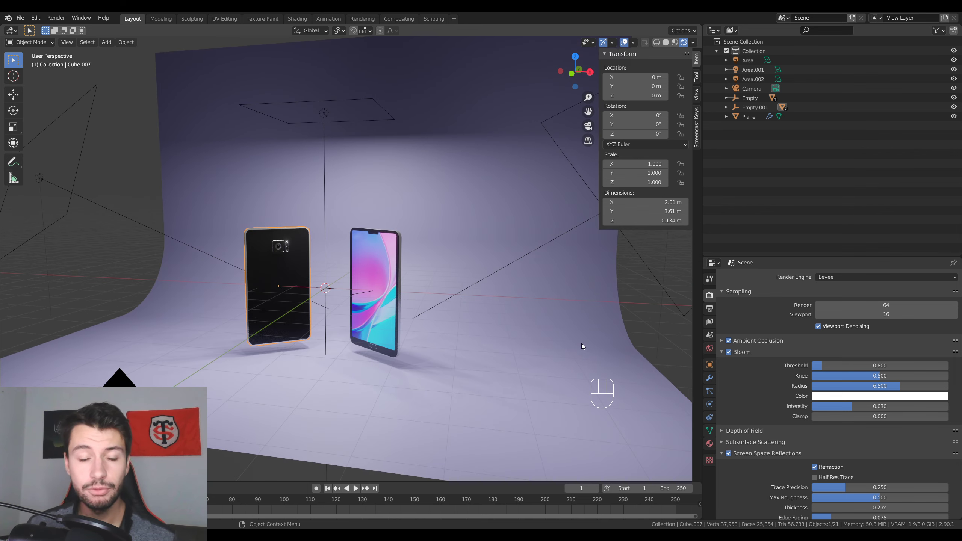
- Zoom the viewport to a small region drawn around the flash beside the black phone's camera
middle_click_drag(420, 267, 456, 257)
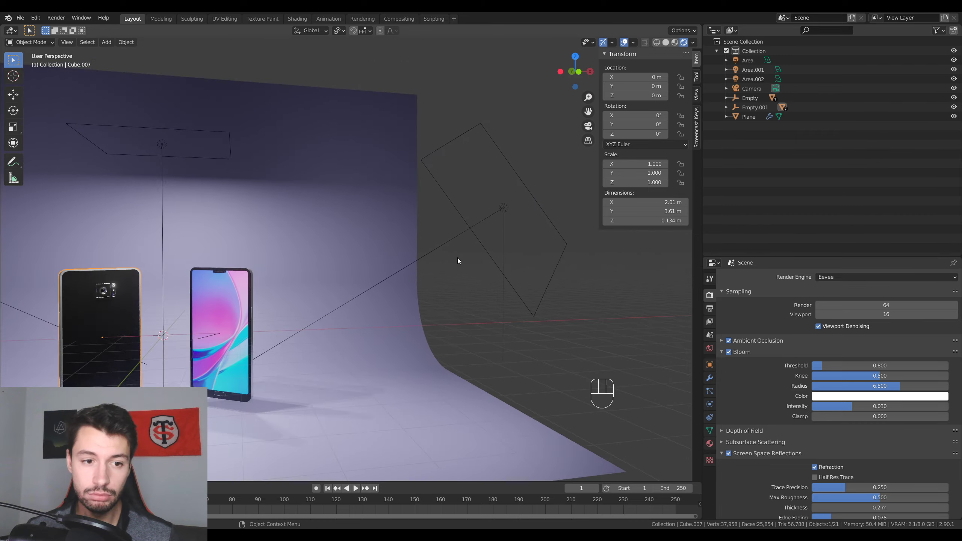
scroll(446, 258, "up", 2)
middle_click_drag(341, 253, 397, 254, "shift")
middle_click_drag(368, 261, 284, 281)
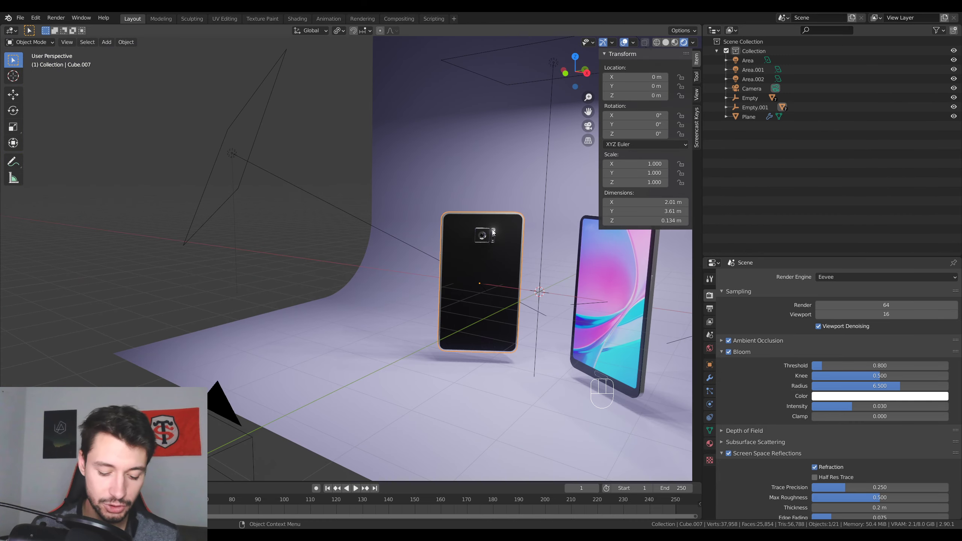
key("shift+b")
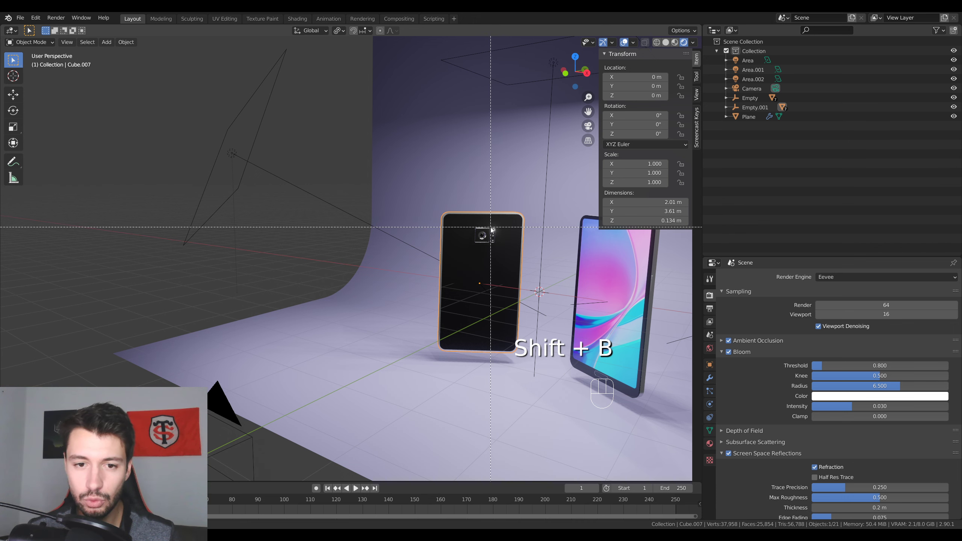
right_click(491, 227)
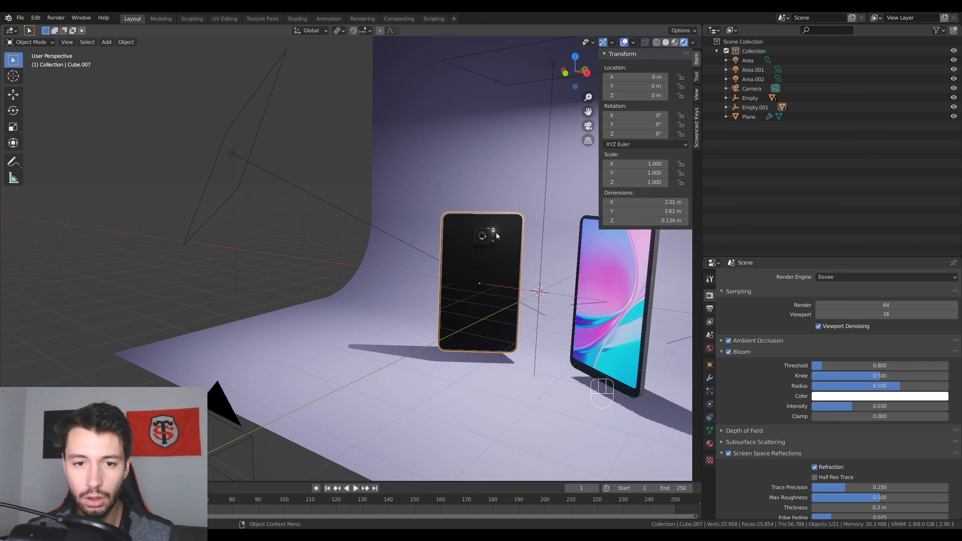
left_click_drag(491, 227, 495, 233)
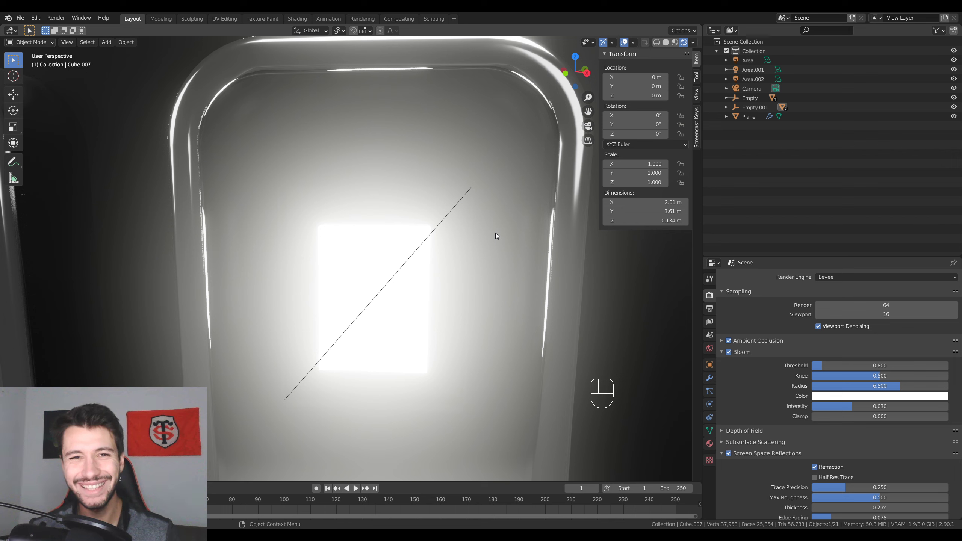
- Move the view away from the scene, and bring all objects back into frame while centring the 3D cursor
scroll(474, 241, "down", 8)
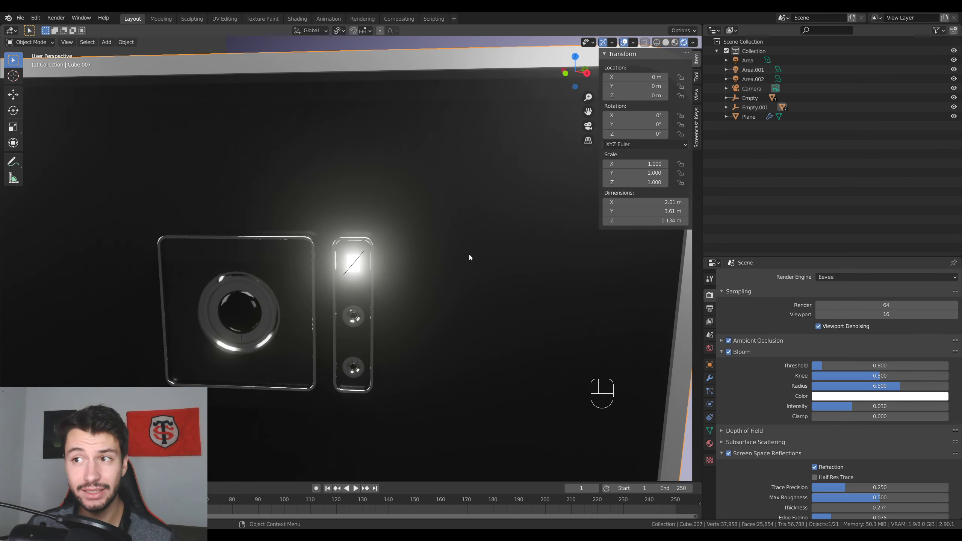
scroll(444, 291, "down", 10)
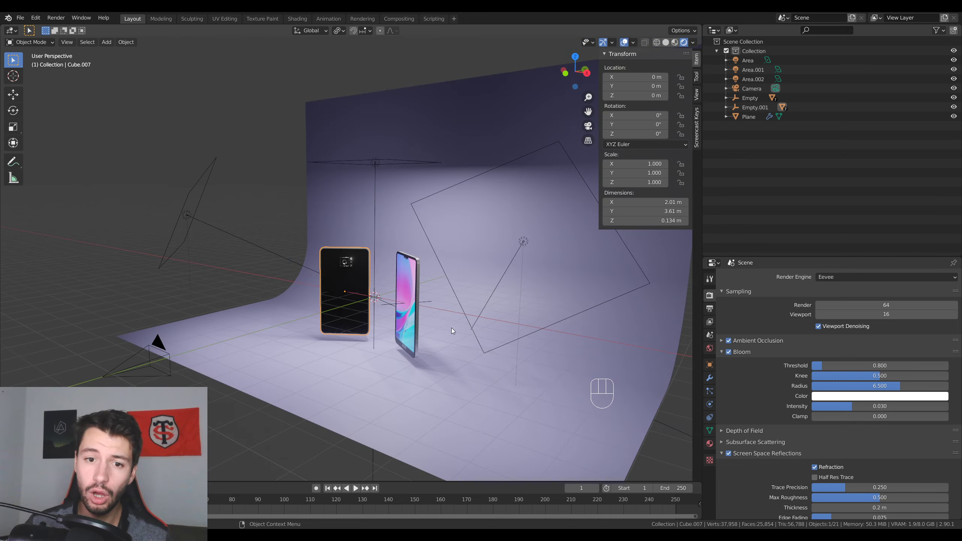
middle_click_drag(451, 328, 421, 279, "shift")
scroll(326, 261, "down", 5)
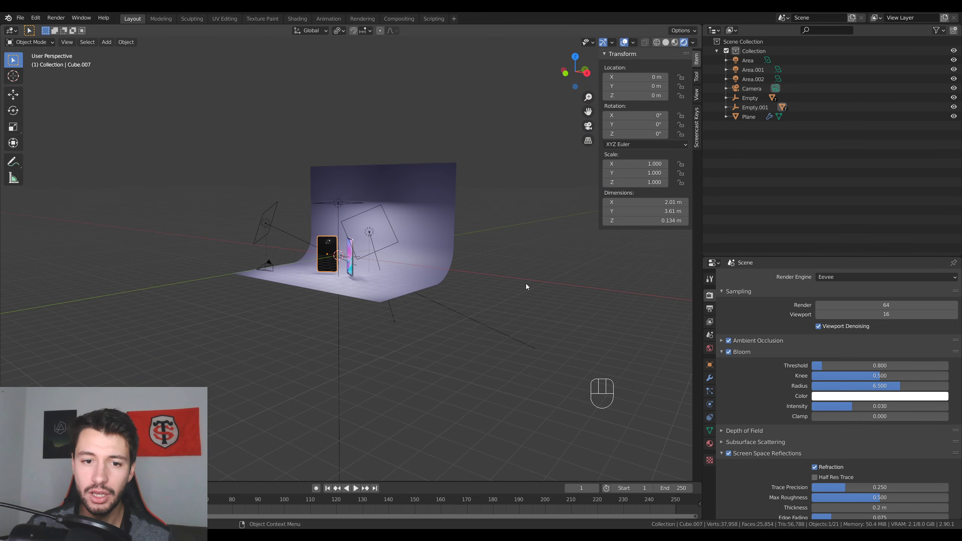
middle_click_drag(526, 283, 264, 286, "shift")
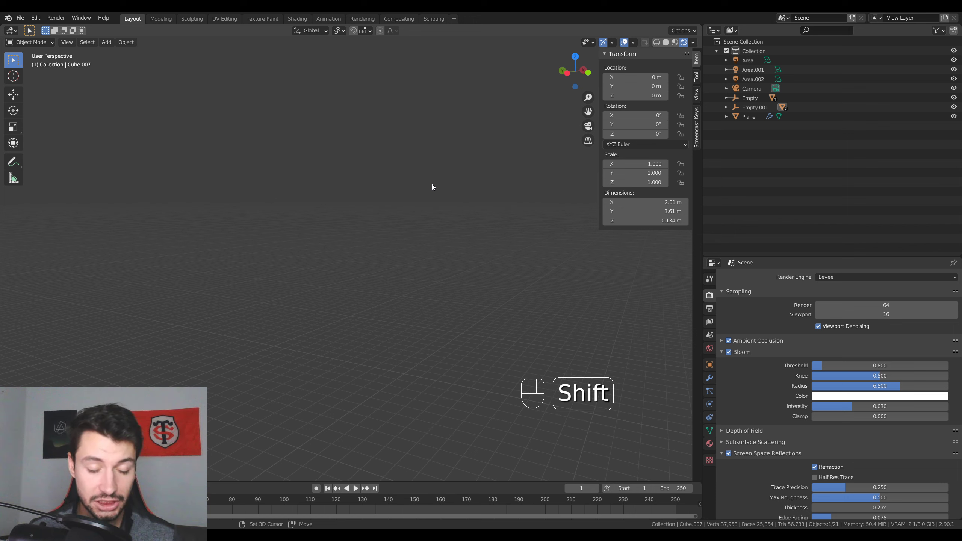
key("shift+c")
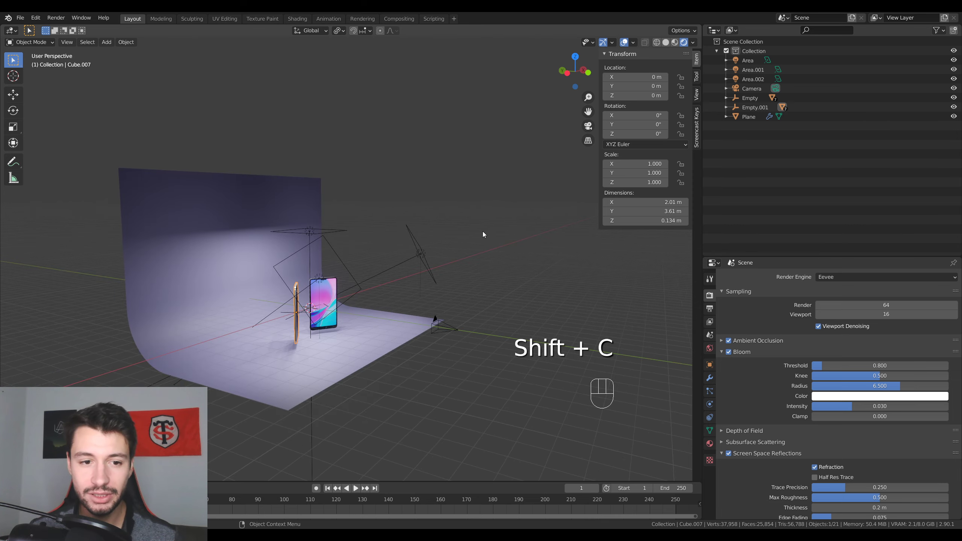
middle_click_drag(483, 232, 394, 290)
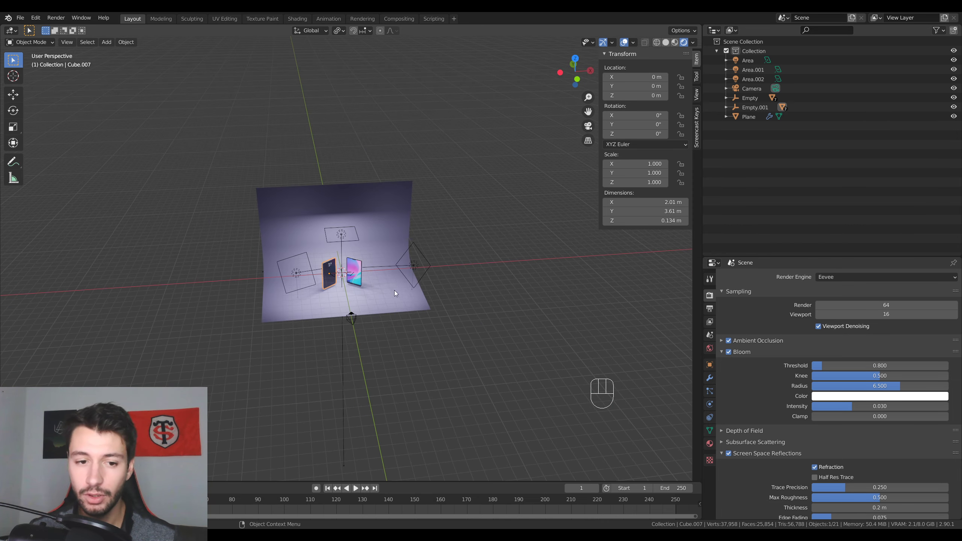
- Move the camera far off beside the backdrop to about X 32.6 m, Y -10.7 m, Z 6.5 m, and frame all objects
left_click(352, 319)
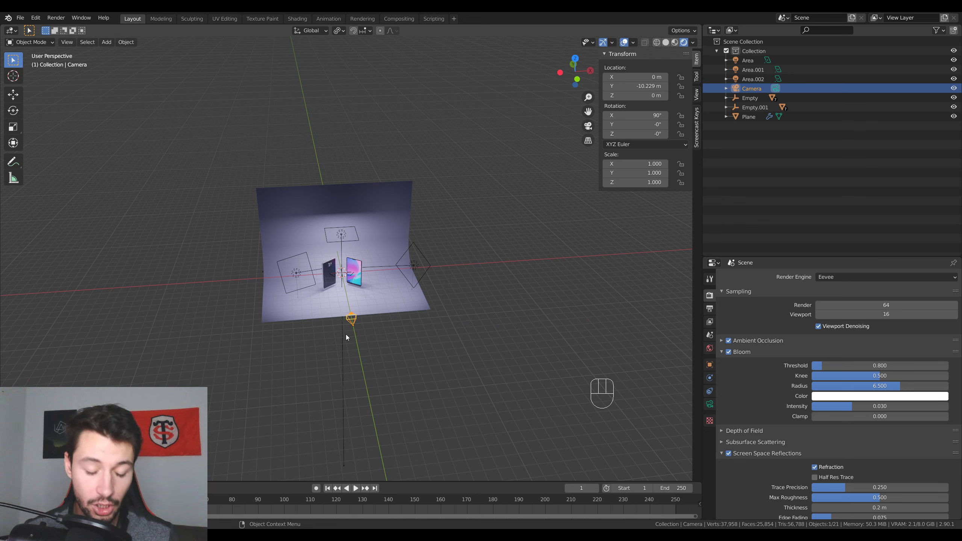
key("g")
left_click(472, 340)
key("shift+b")
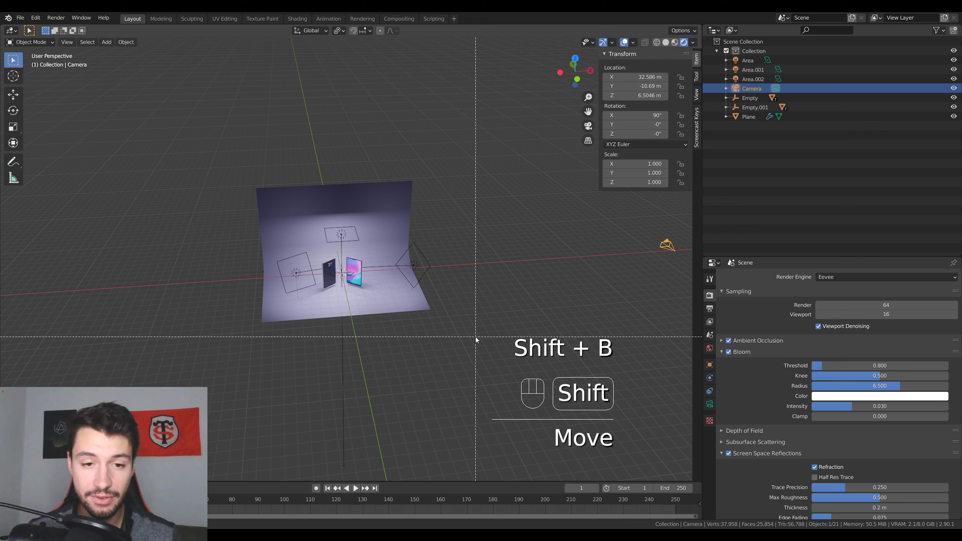
key("Escape")
key("shift+c")
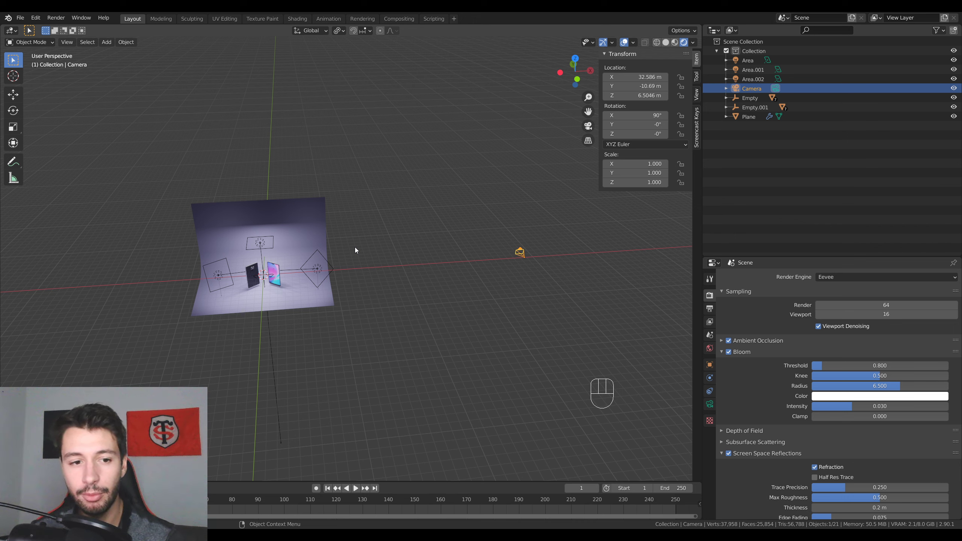
- Select all objects in the scene and frame the selection in the viewport
key("a")
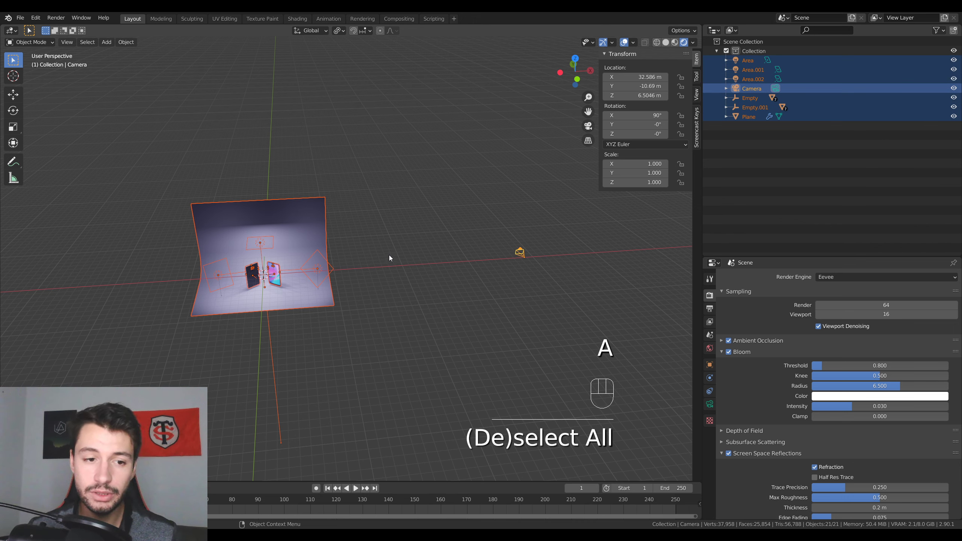
key("KP_Decimal")
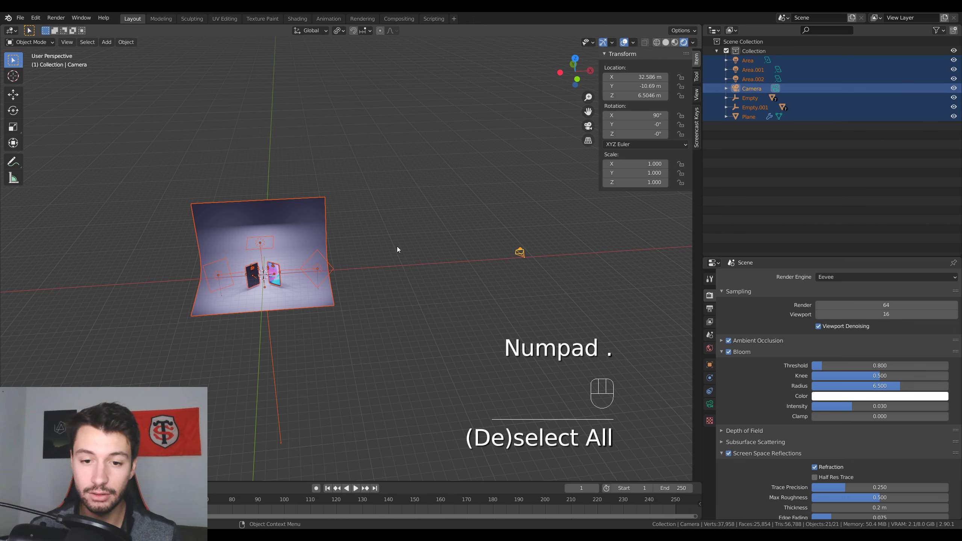
key("KP_Decimal")
middle_click_drag(391, 285, 481, 272, "shift")
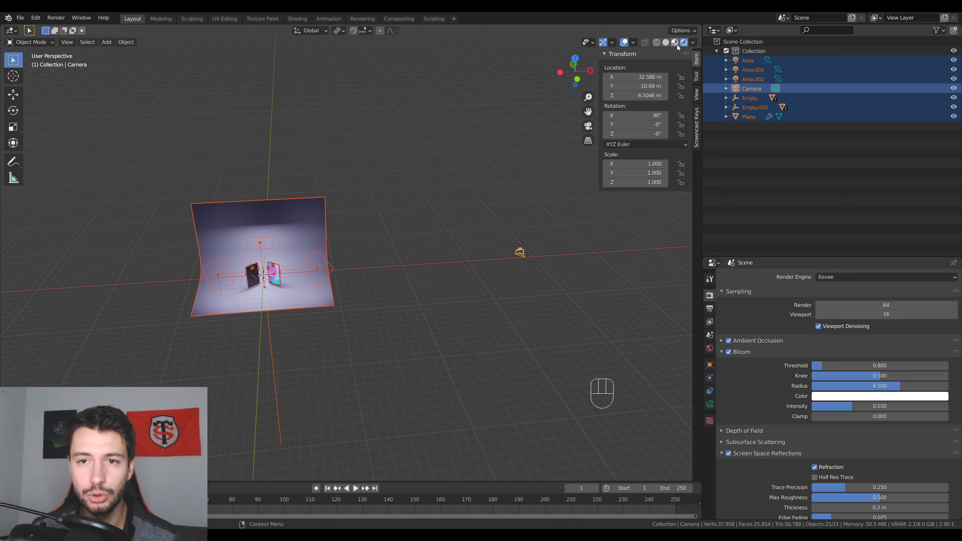
- Switch the viewport shading to Solid and view the scene from the front
left_click(666, 42)
left_click(656, 42)
left_click(665, 42)
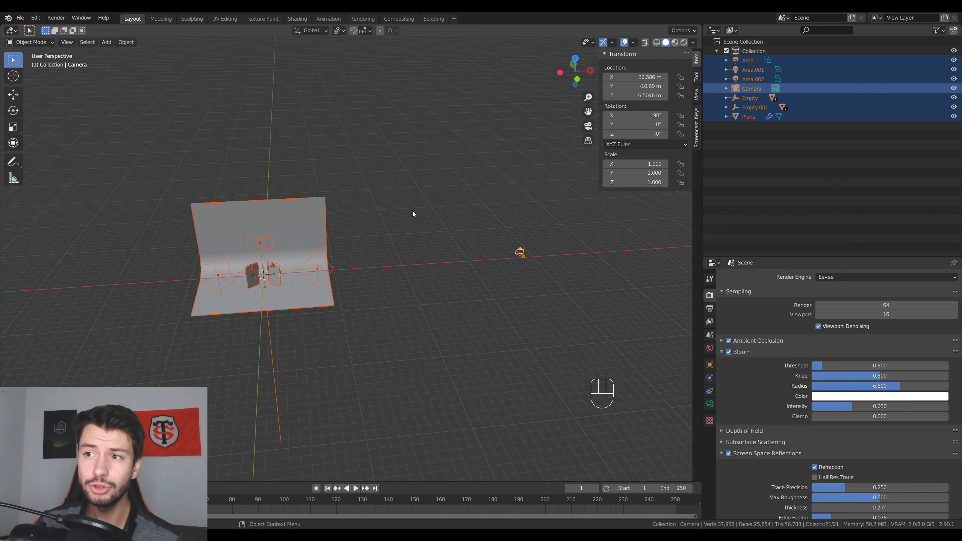
key("KP_1")
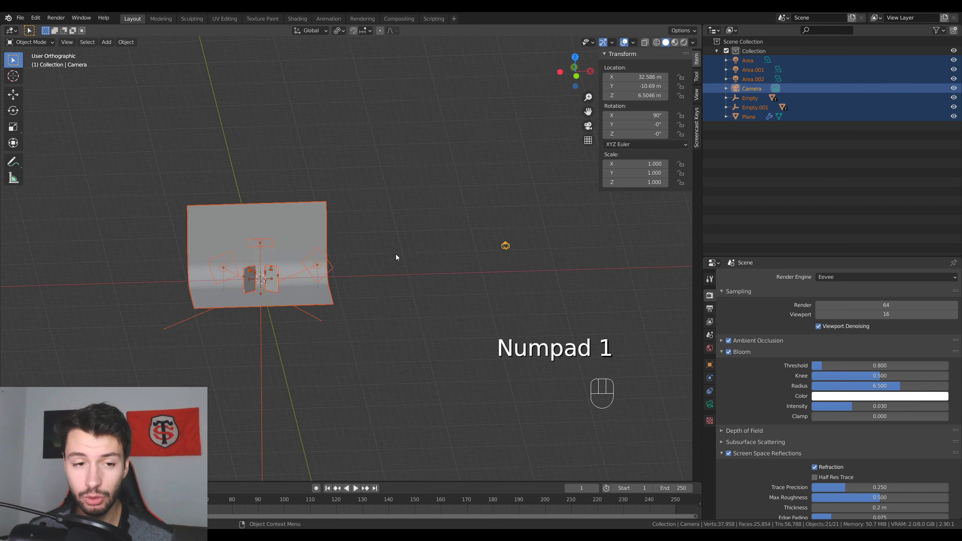
- Undo the selection of all objects and the camera move
key("ctrl+z")
key("ctrl+z")
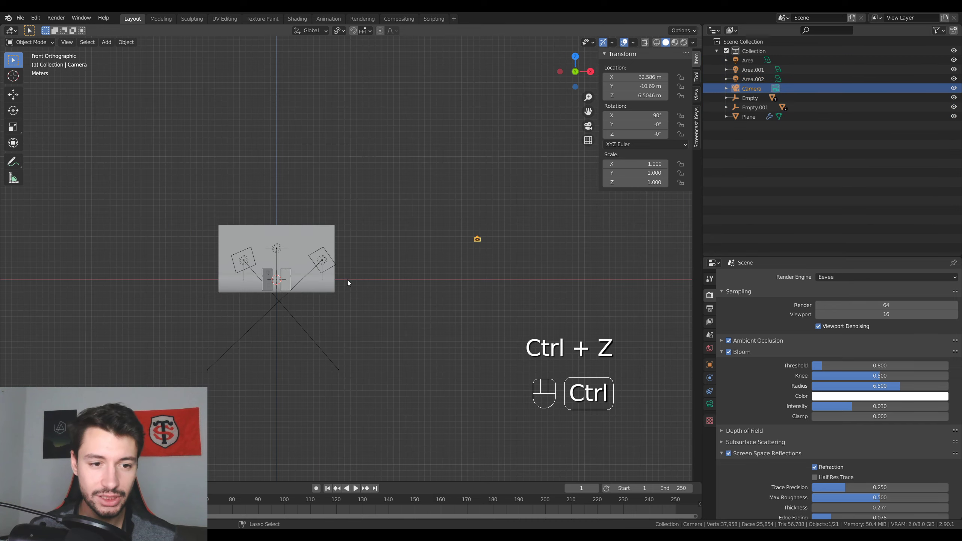
middle_click_drag(347, 280, 406, 291, "shift")
scroll(470, 300, "up", 4)
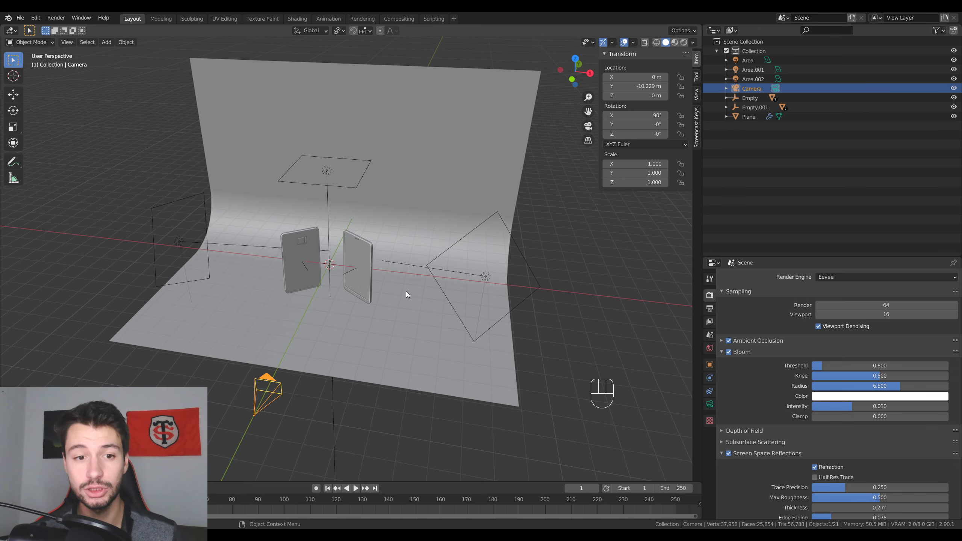
scroll(405, 292, "down", 3)
middle_click_drag(406, 291, 387, 251)
scroll(388, 251, "up", 2)
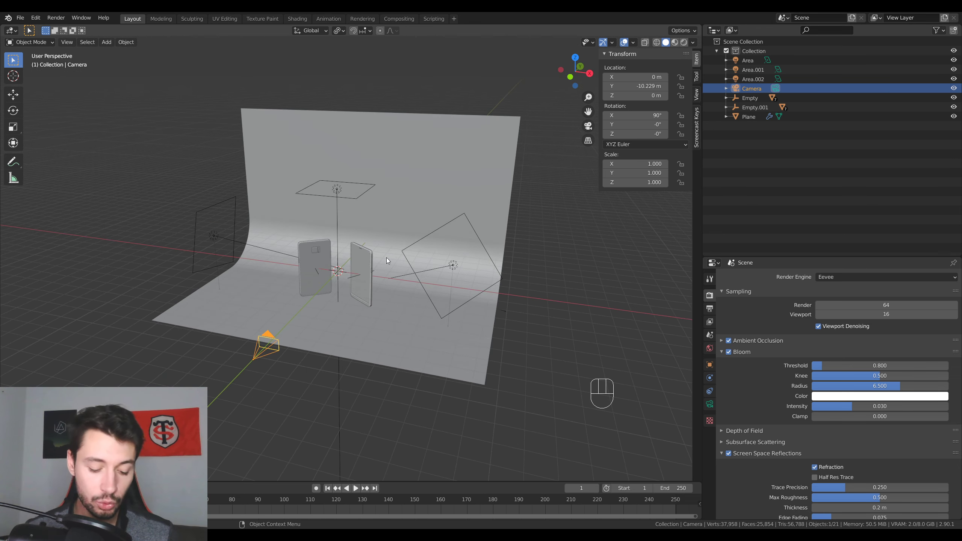
- Clip the viewport to a box drawn around the phone showing its front and the area light beside it
key("alt+b")
left_click_drag(319, 171, 485, 332)
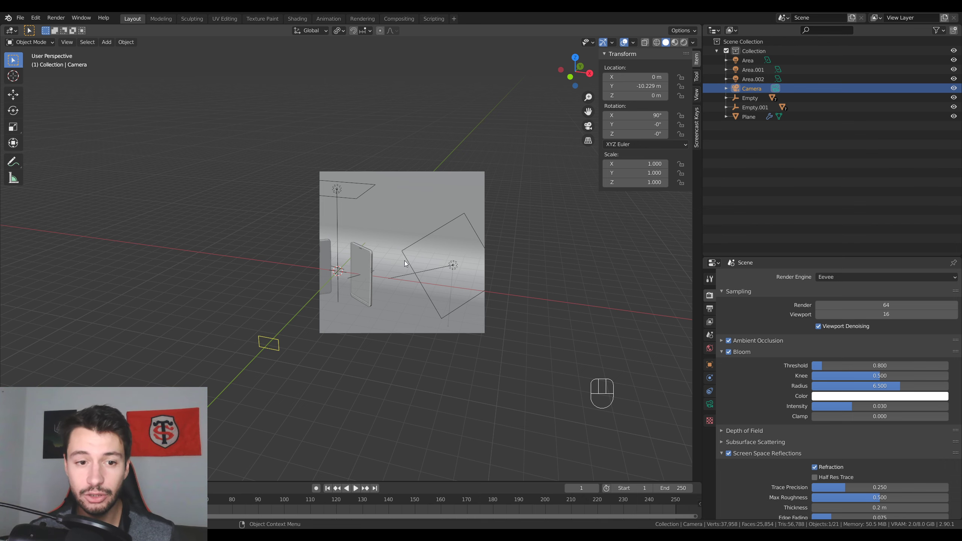
key("alt+b")
middle_click_drag(486, 259, 464, 242)
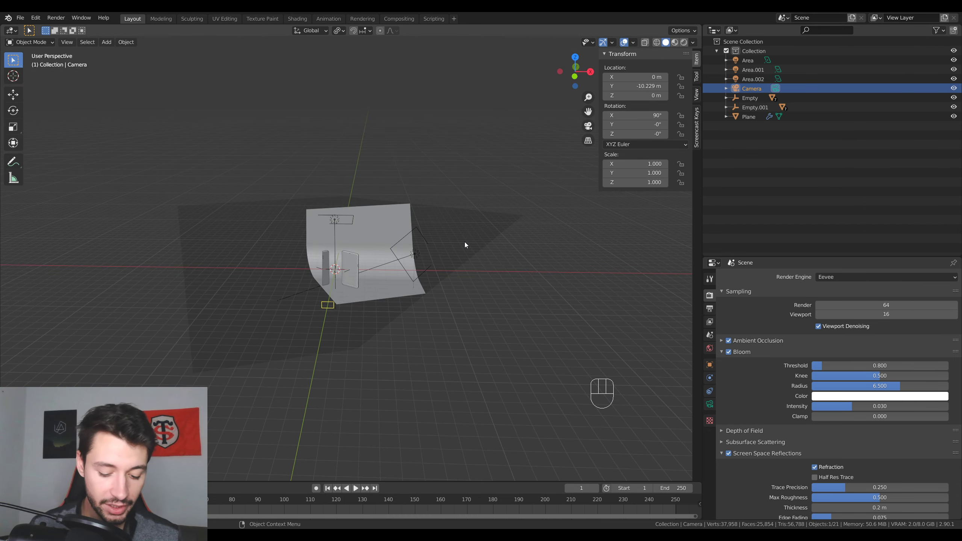
- Replace the clipping region with a box drawn from the top view over the backdrop's rear half on the positive X side
key("alt+b")
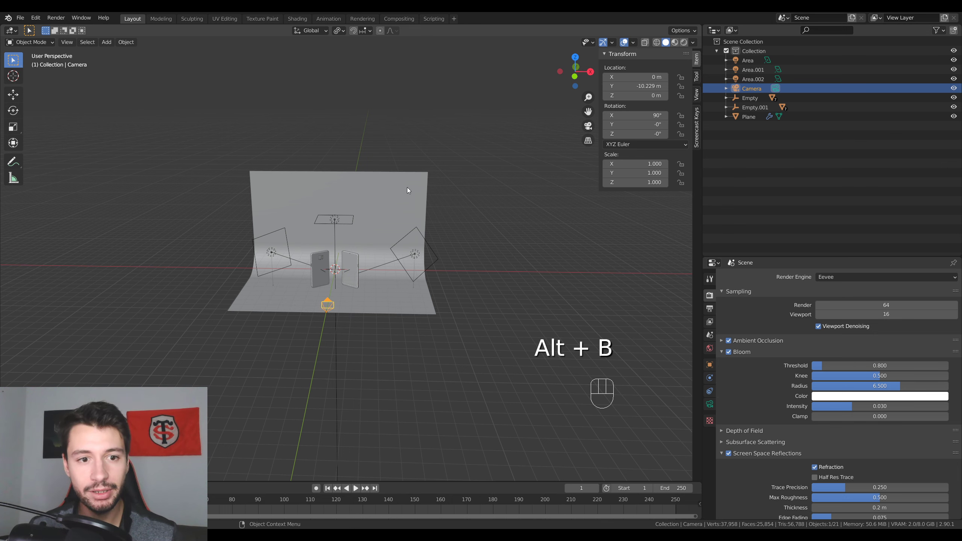
key("KP_7")
scroll(409, 132, "up", 3)
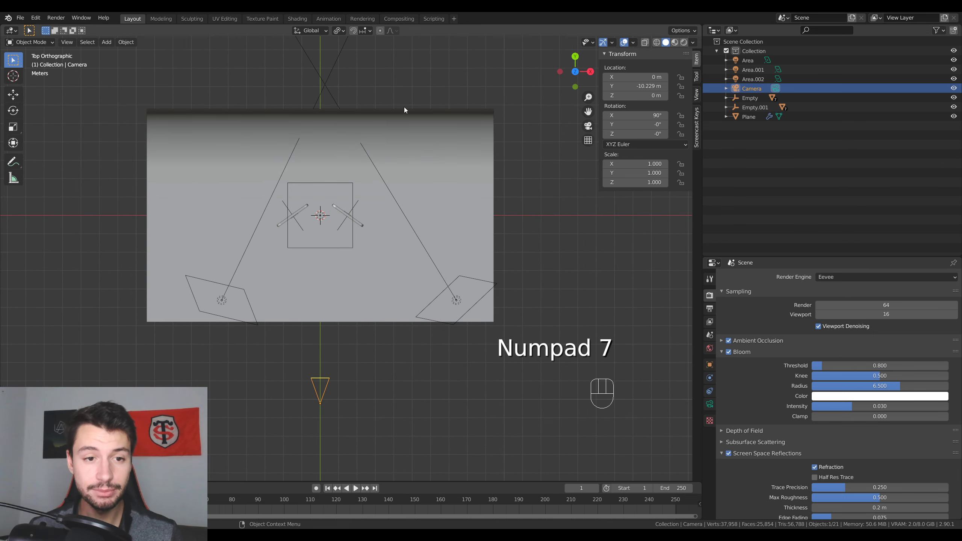
key("alt+b")
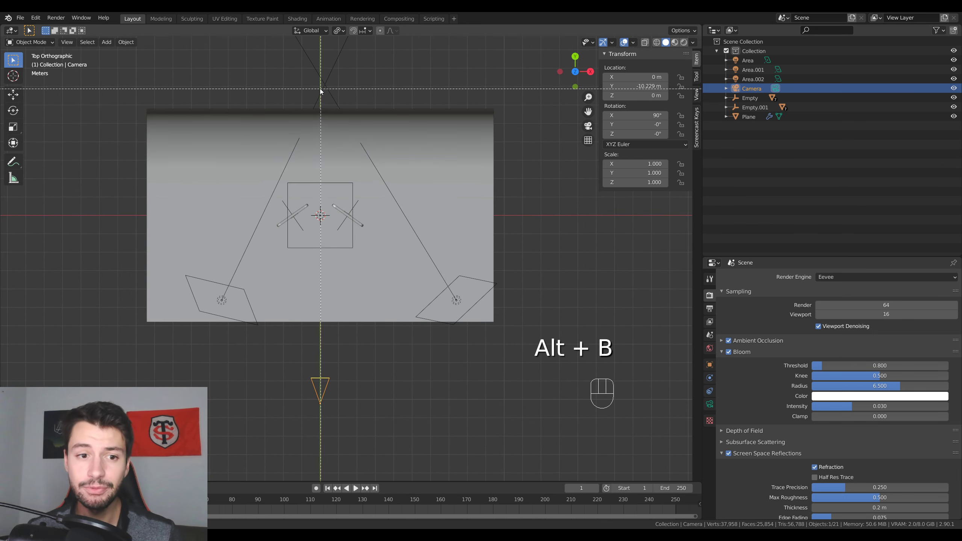
left_click_drag(319, 88, 509, 273)
middle_click_drag(447, 375, 428, 316)
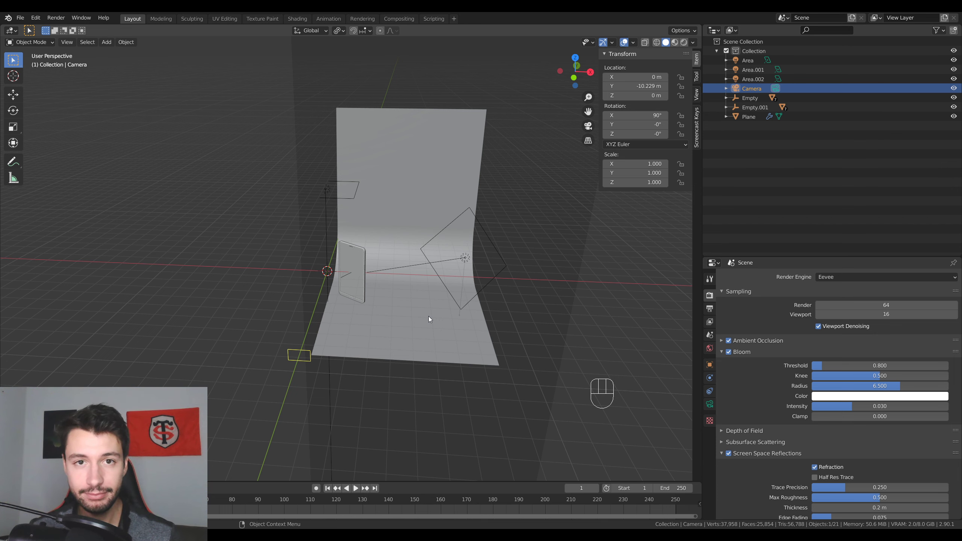
- Look through the camera and replace the clipping region with a box around the phone showing its back
key("KP_0")
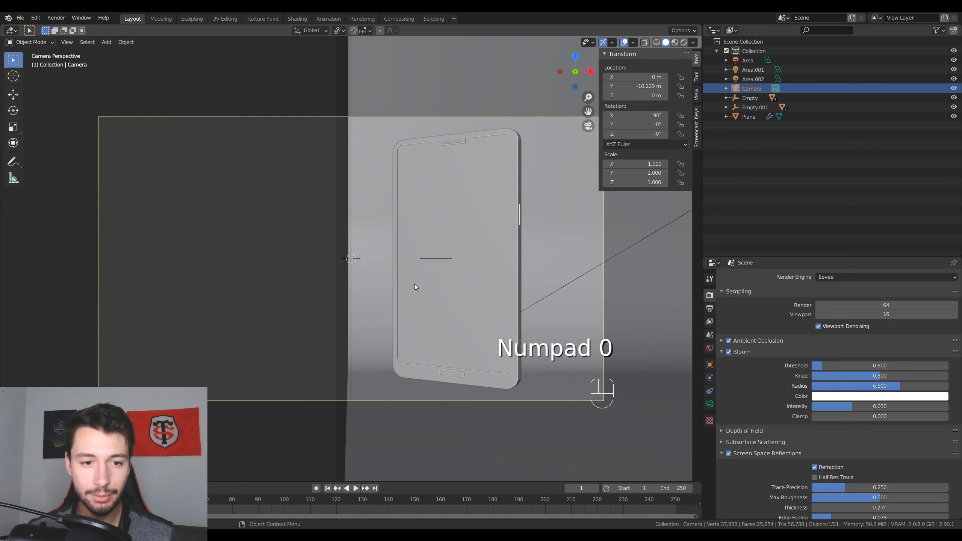
key("alt+b")
key("alt+b")
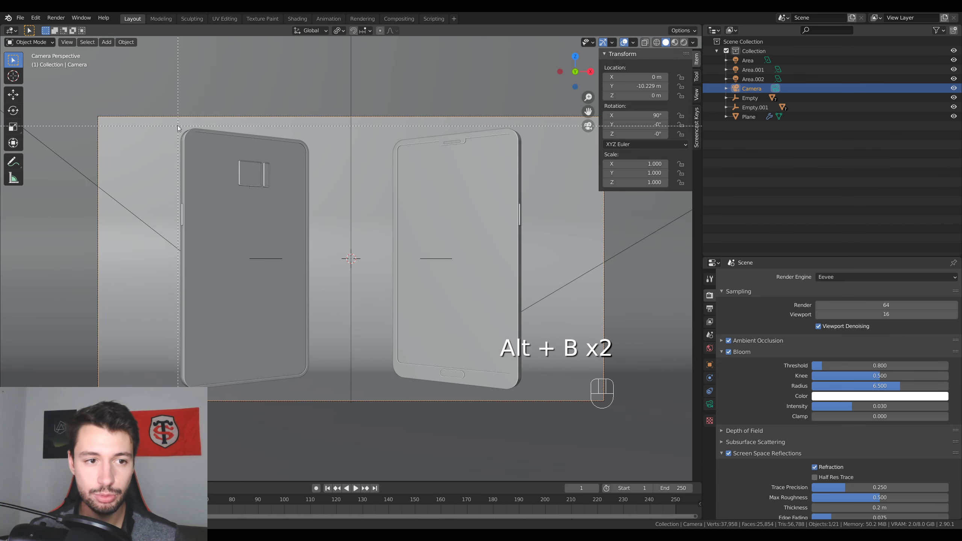
left_click_drag(177, 125, 320, 388)
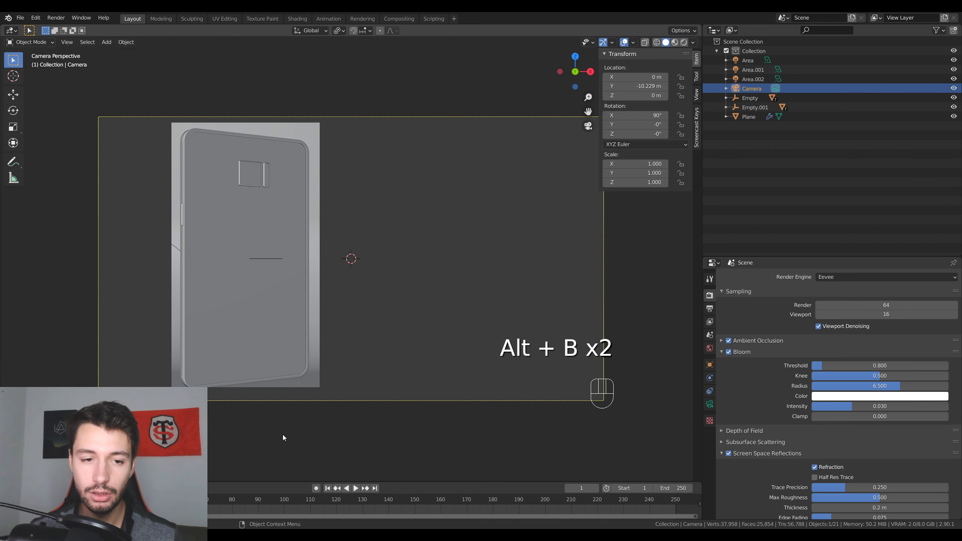
- Replace the clipping region with a box across the lower inner parts of both phones
key("alt+b")
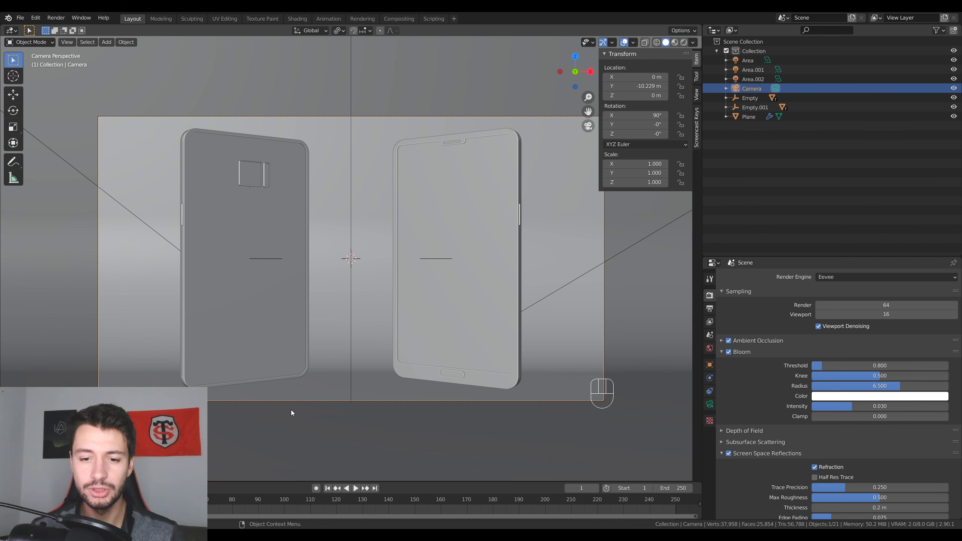
key("alt+b")
left_click_drag(234, 268, 463, 404)
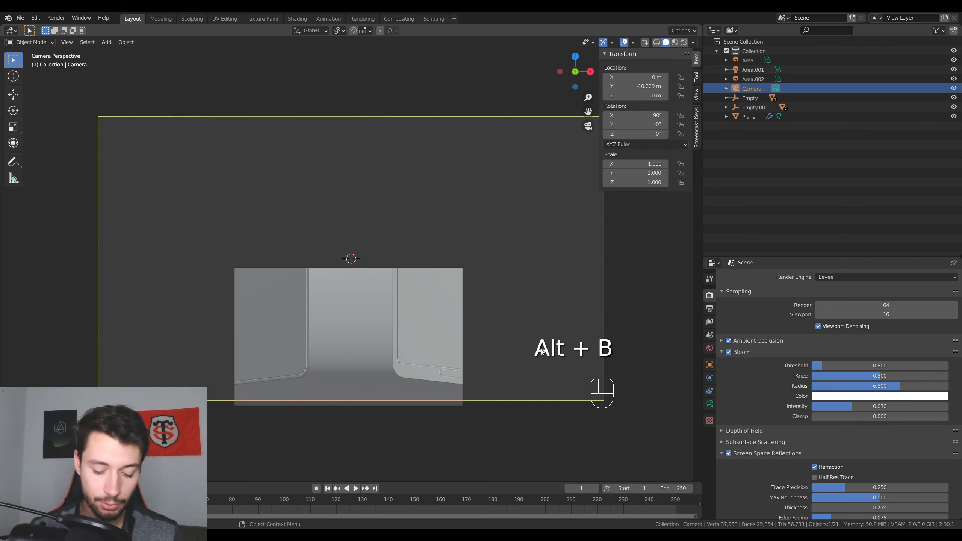
- Clear the viewport clipping region and switch the shading to Rendered
key("alt+b")
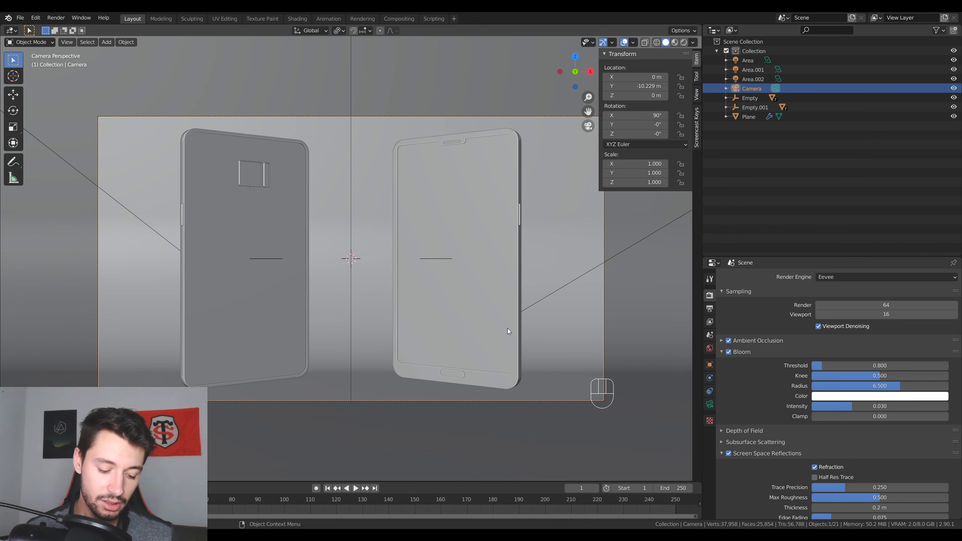
left_click(684, 42)
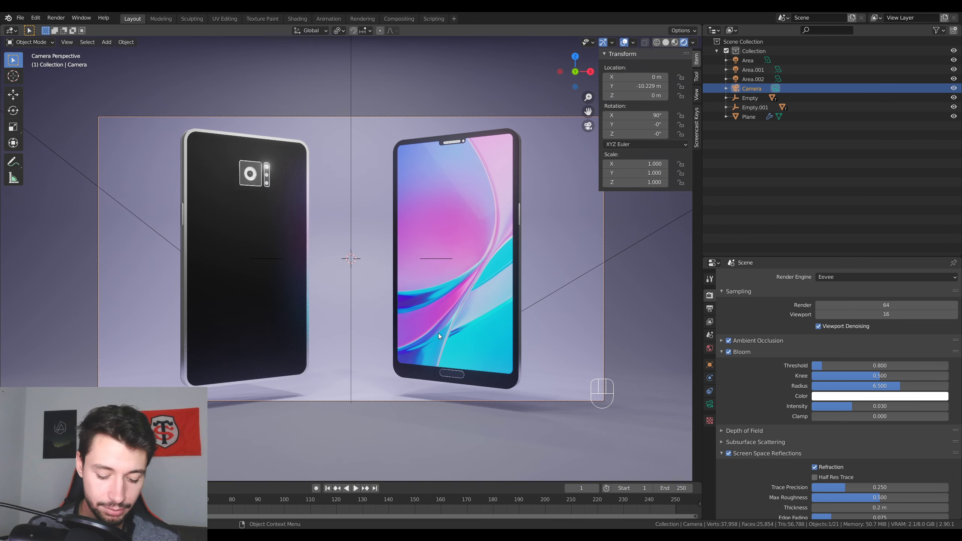
- Switch the render engine to Cycles on GPU Compute and enable viewport denoising
key("alt+b")
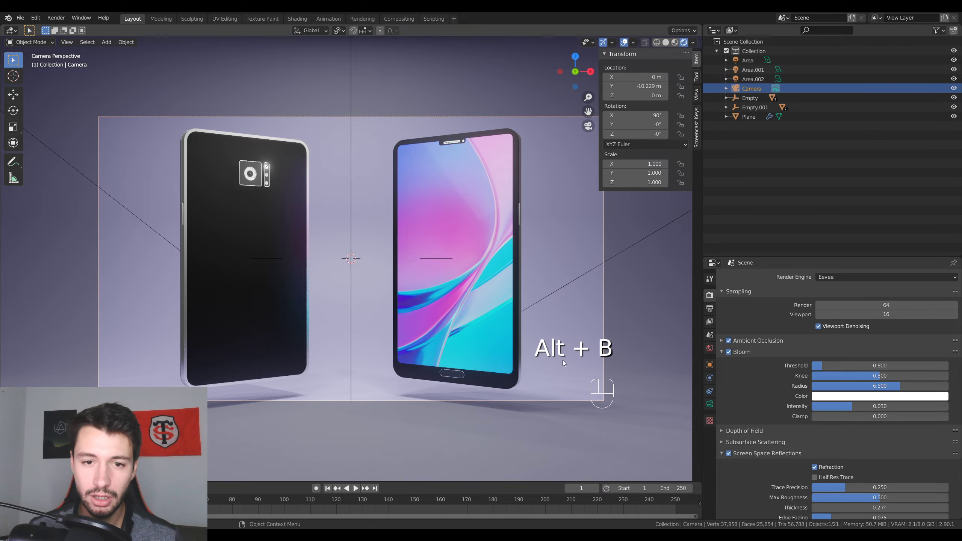
left_click(853, 277)
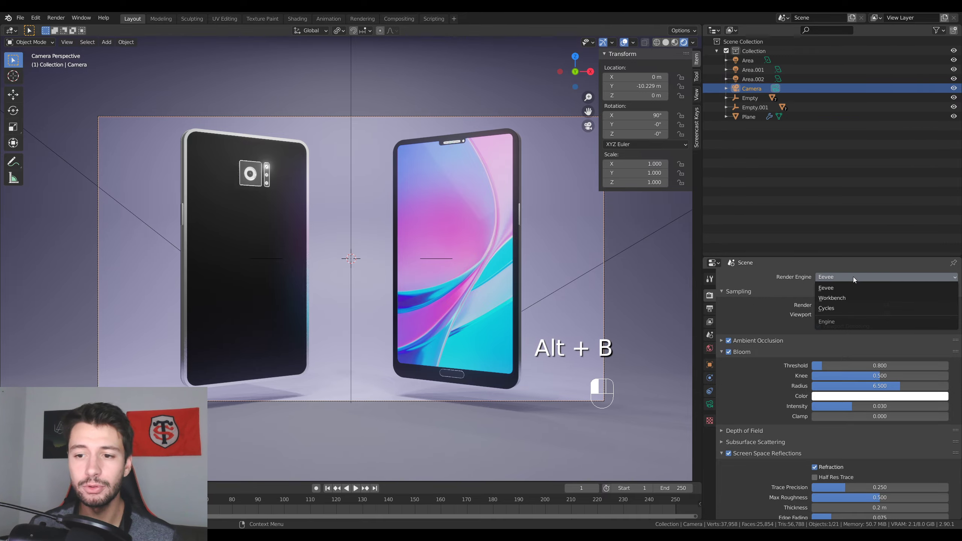
left_click(840, 308)
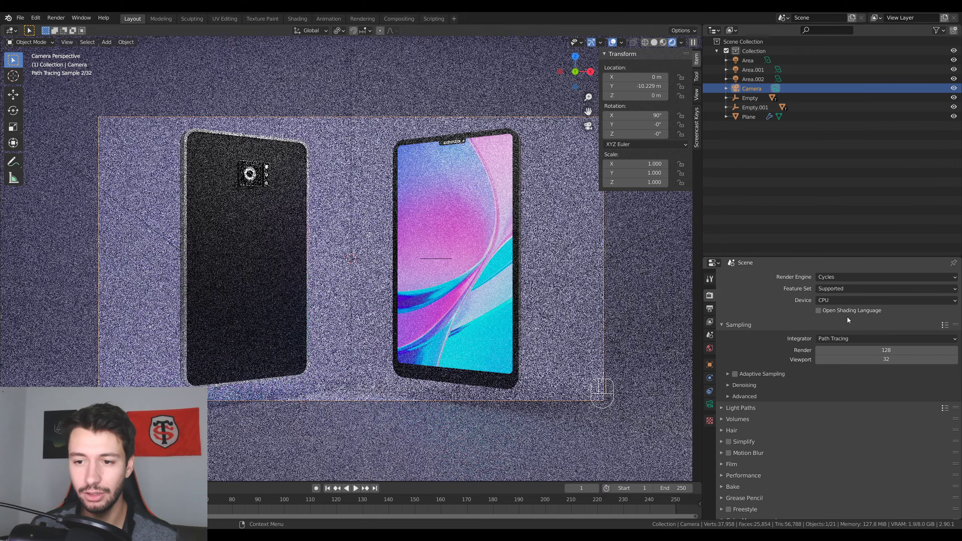
left_click(827, 300)
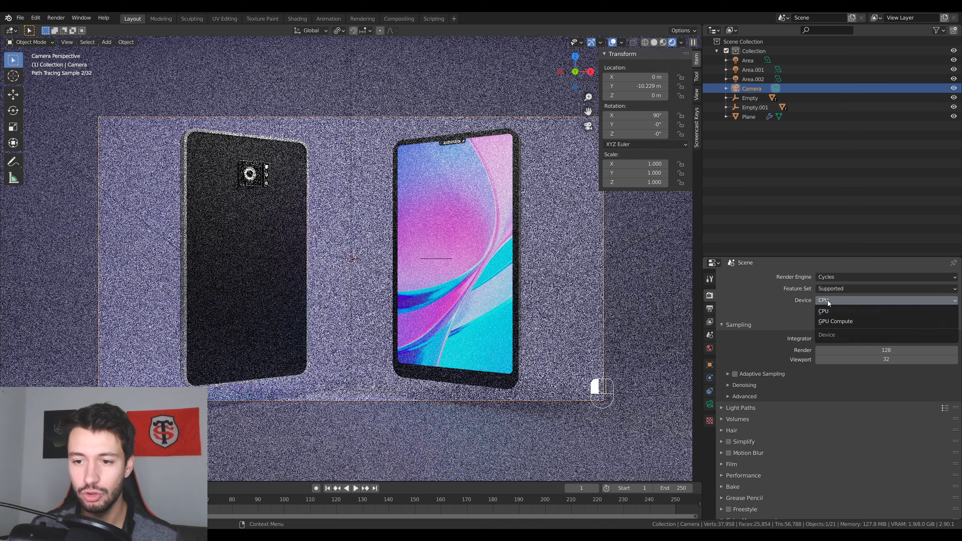
left_click(820, 322)
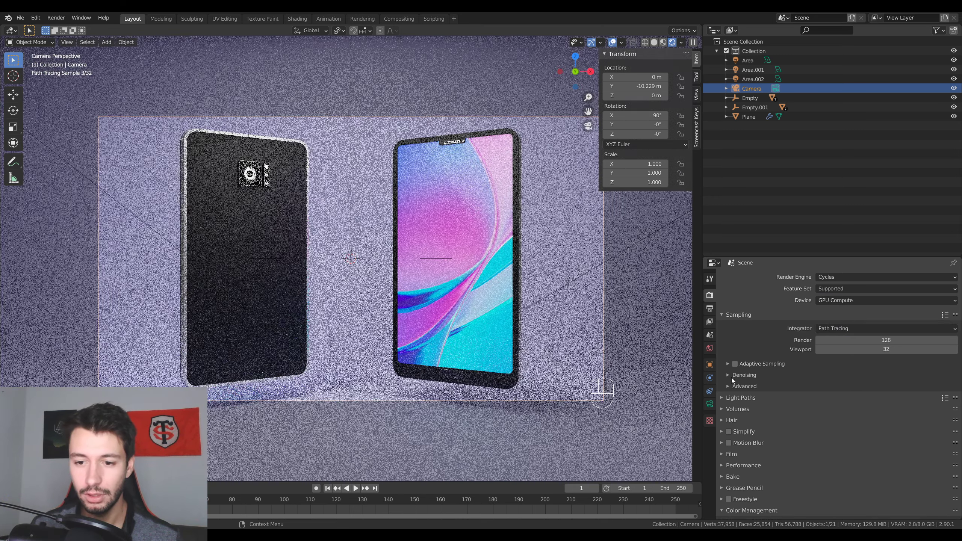
left_click(730, 376)
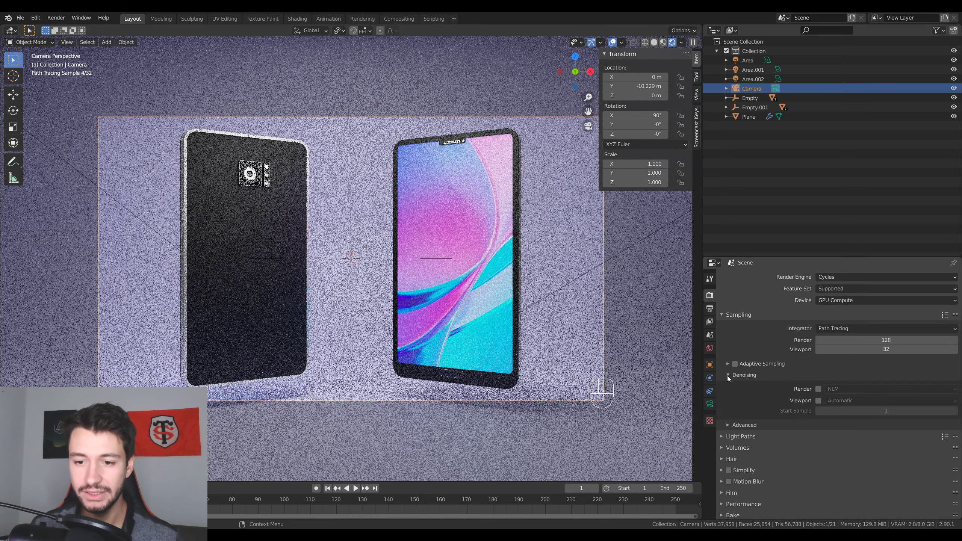
left_click(818, 401)
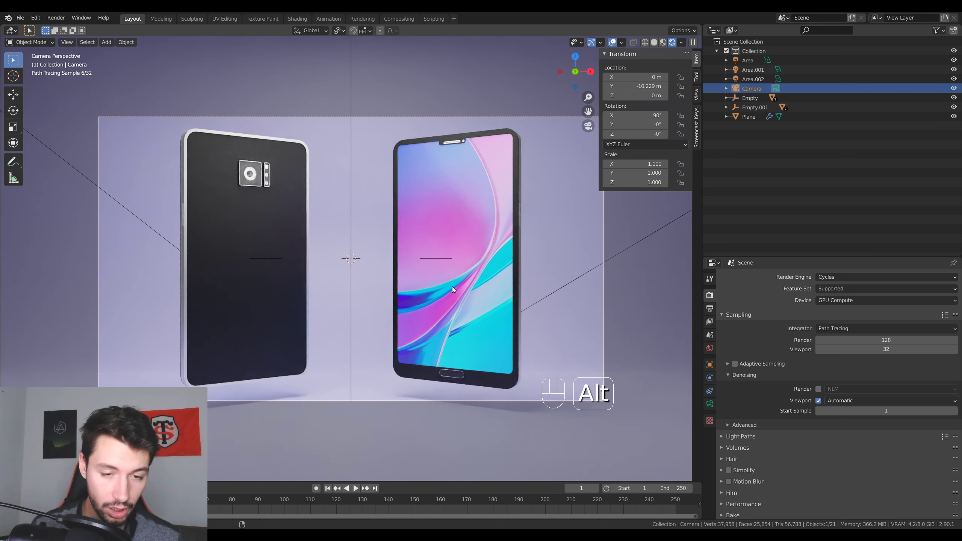
- Try to clip the Cycles-rendered view to a box around the phone showing its screen, and return to the camera view
key("alt+b")
left_click_drag(354, 133, 560, 388)
mouse_move(536, 275)
middle_mouse_down()
mouse_move(506, 281)
mouse_move(518, 268)
middle_mouse_up()
key("alt+b")
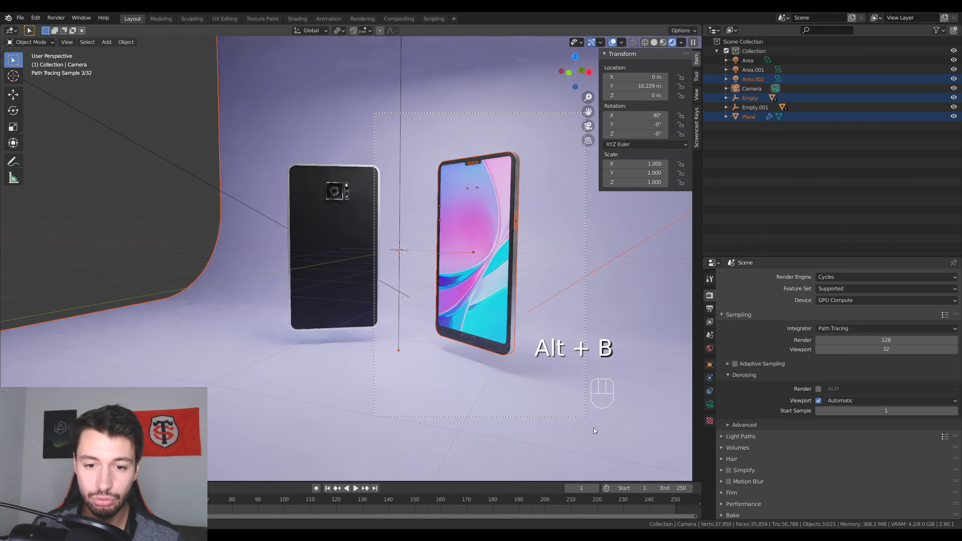
key("KP_0")
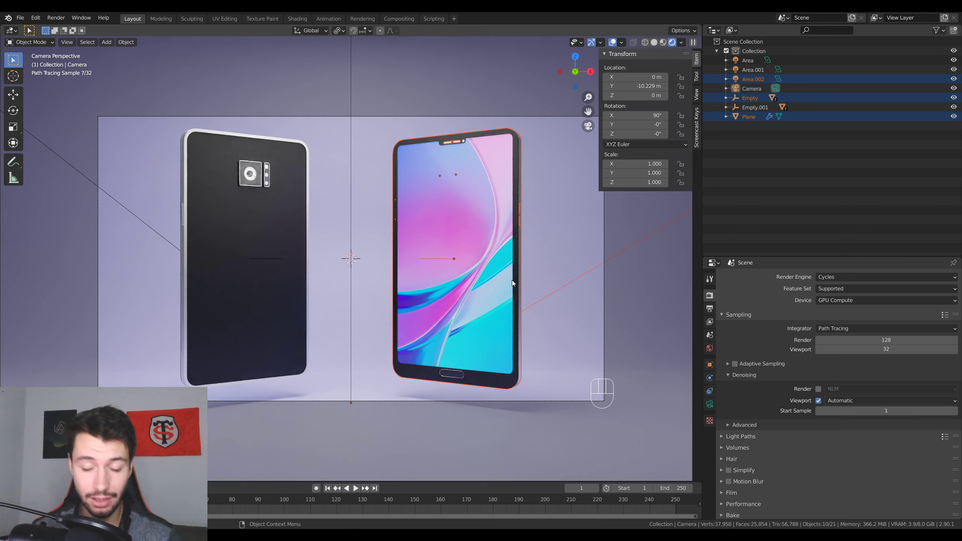
- Set a render region in the camera view around the phone showing its screen, and widen it slightly toward the outer side
key("ctrl+b")
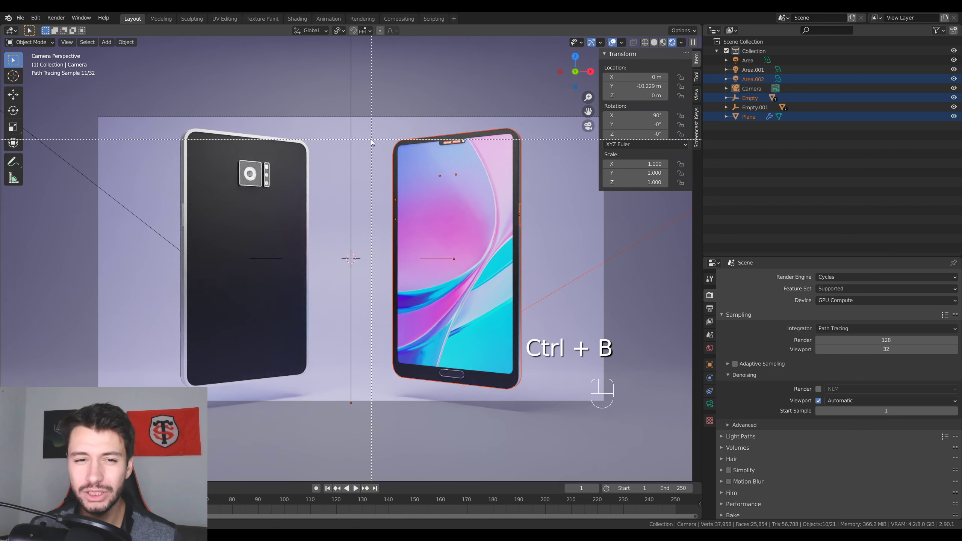
left_click_drag(378, 129, 540, 394)
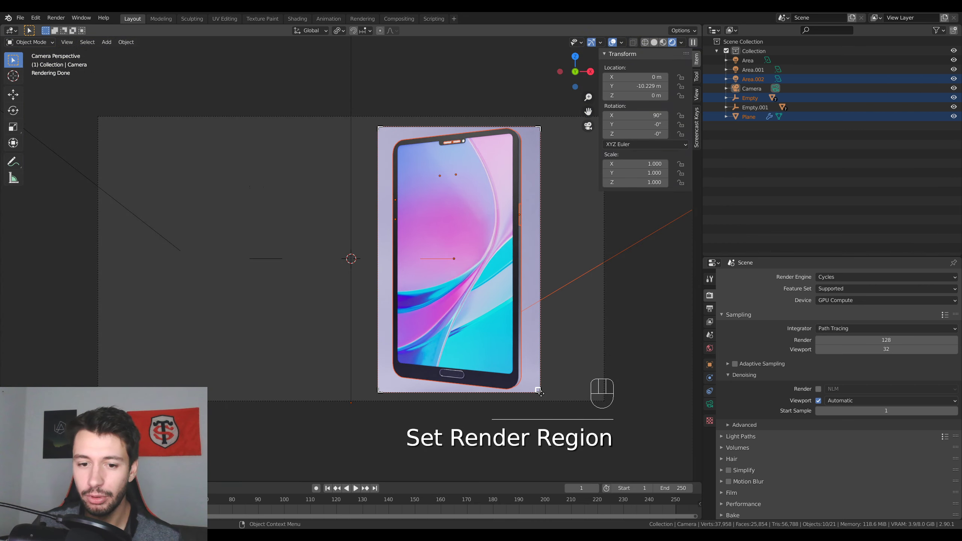
mouse_move(539, 391)
left_mouse_down()
mouse_move(499, 340)
mouse_move(537, 382)
mouse_move(576, 389)
mouse_move(507, 387)
mouse_move(552, 394)
left_mouse_up()
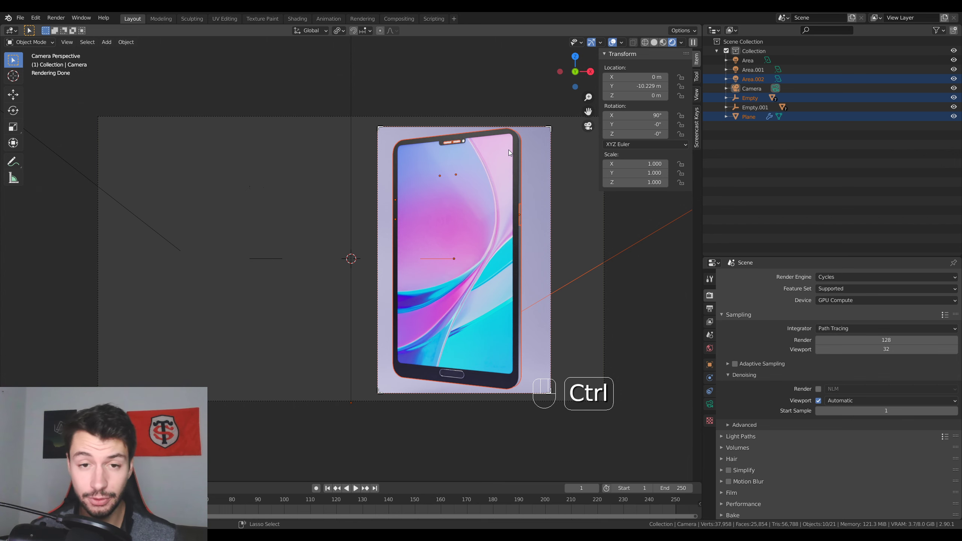
- Replace the render region with a box covering the whole camera frame
key("ctrl+b")
mouse_move(76, 103)
left_mouse_down()
mouse_move(150, 172)
mouse_move(647, 433)
left_mouse_up()
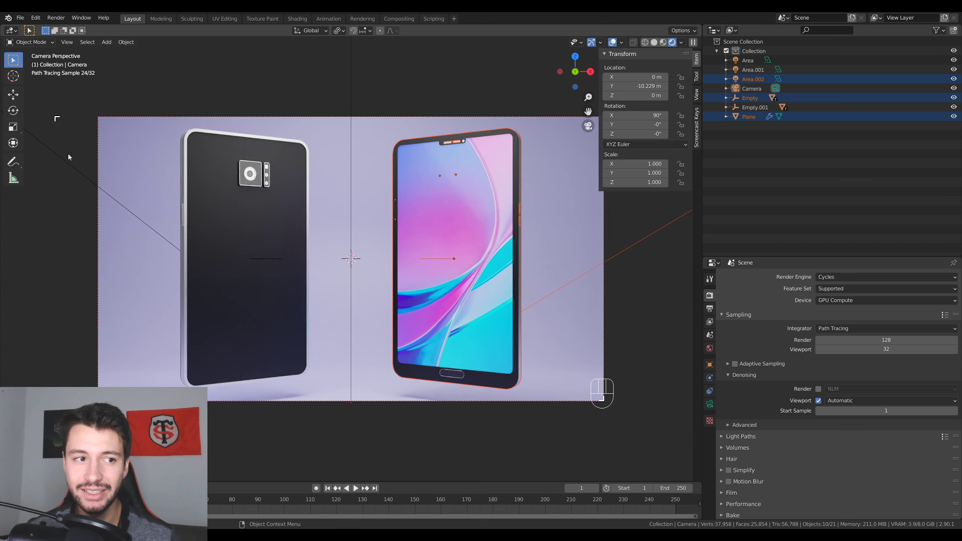
left_click_drag(97, 141, 97, 141)
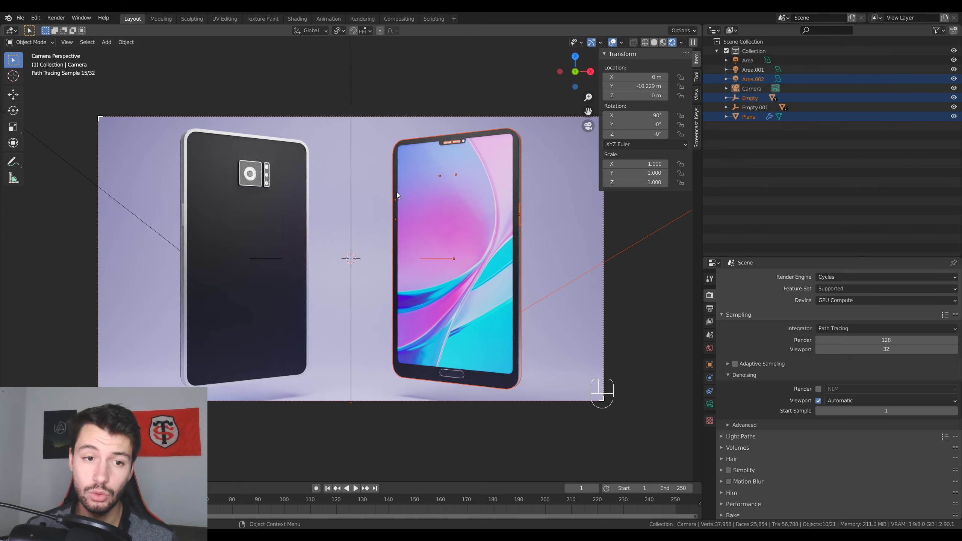
- Set a small render region in an angled perspective view around the upper half of the black phone back, and orbit the scene behind it
middle_click_drag(374, 178, 431, 262)
scroll(430, 262, "down", 3)
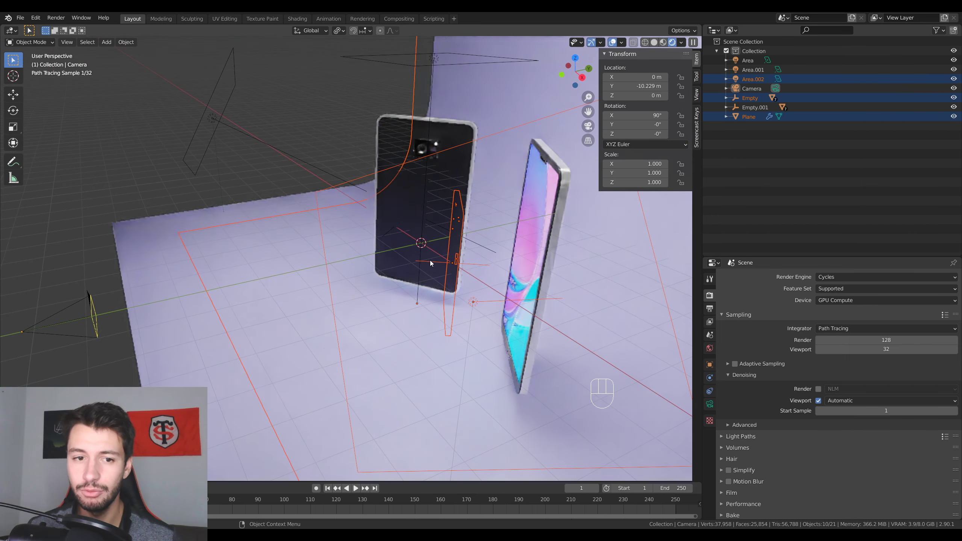
middle_click_drag(349, 192, 363, 187)
key("ctrl+b")
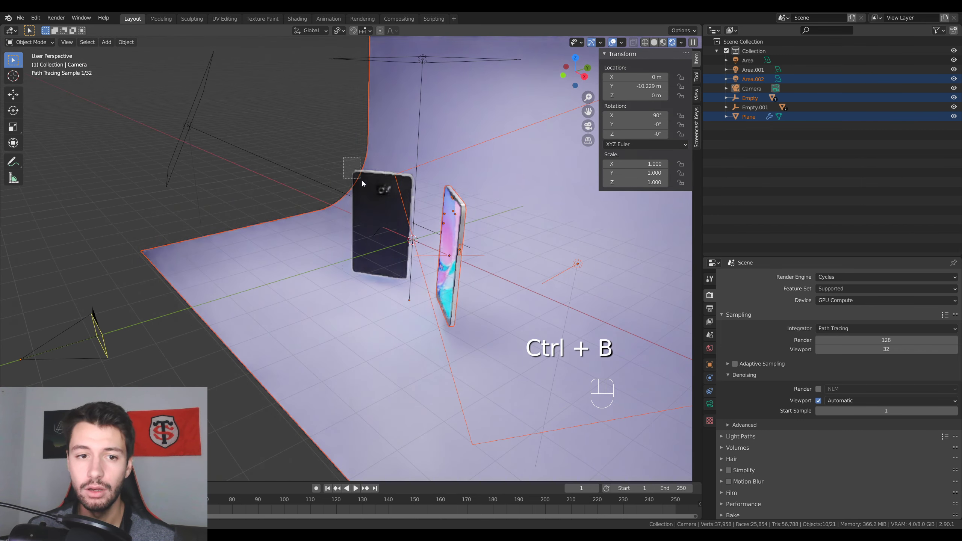
left_click_drag(343, 157, 403, 211)
mouse_move(394, 230)
middle_mouse_down()
mouse_move(416, 233)
mouse_move(395, 227)
middle_mouse_up()
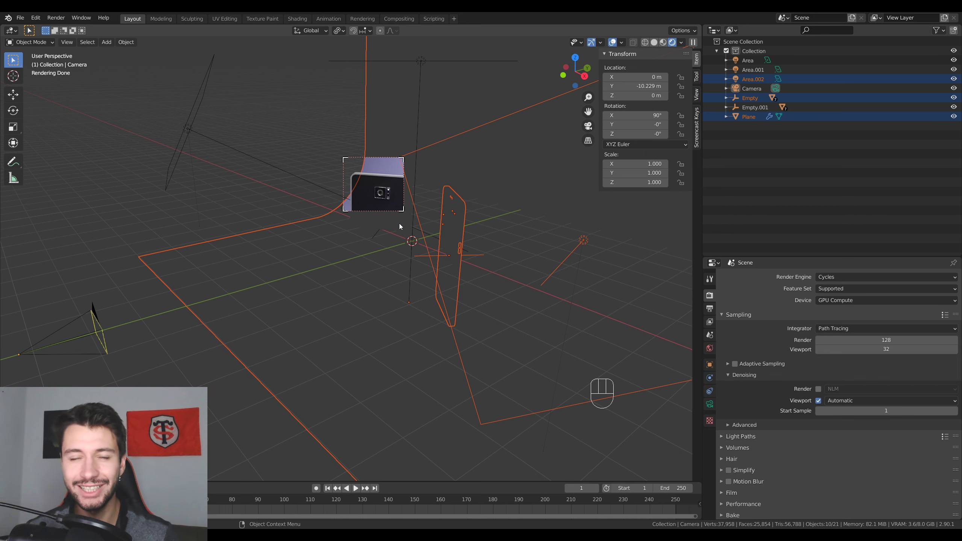
middle_click_drag(417, 248, 480, 262)
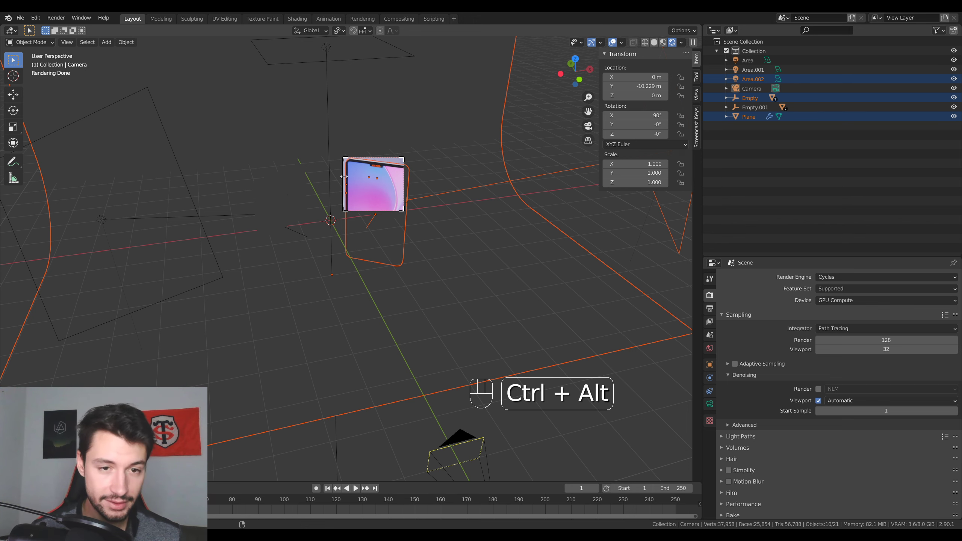
- Clear the viewport's render region and switch the shading to Solid
key("ctrl+alt+b")
key("z")
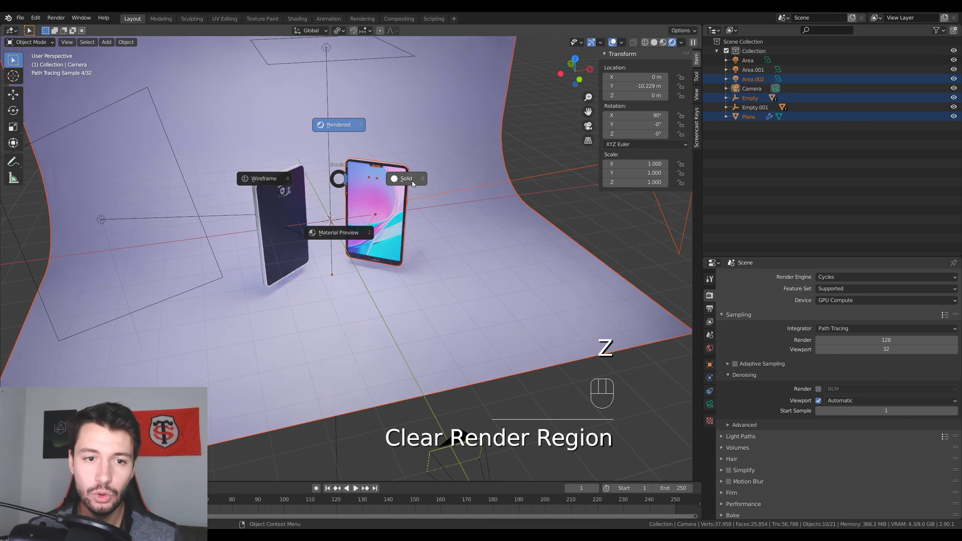
left_click(423, 181)
middle_click_drag(400, 205, 251, 436)
scroll(369, 240, "down", 3)
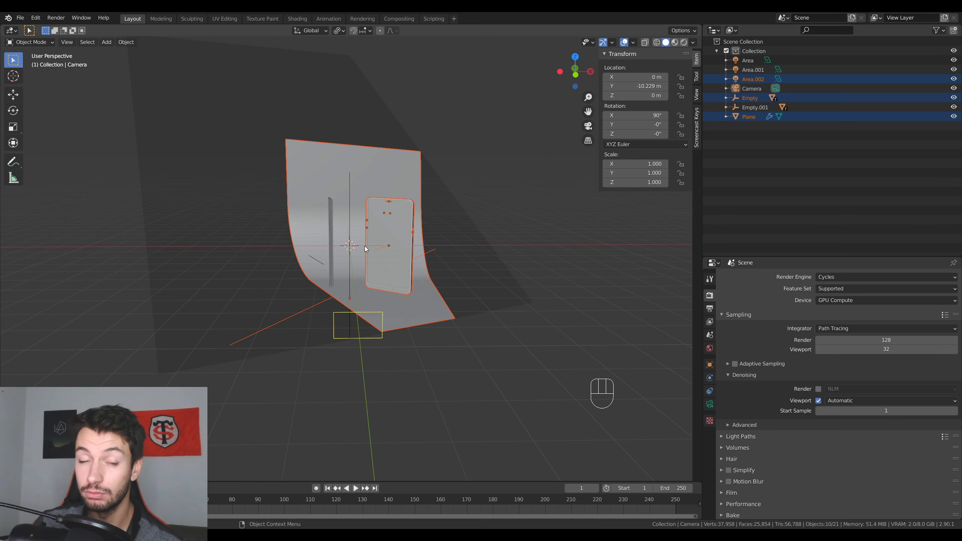
- Switch to the other Blender window with the cube and toggle the cube between Edit Mode and Object Mode, ending in Object Mode
mouse_move(232, 535)
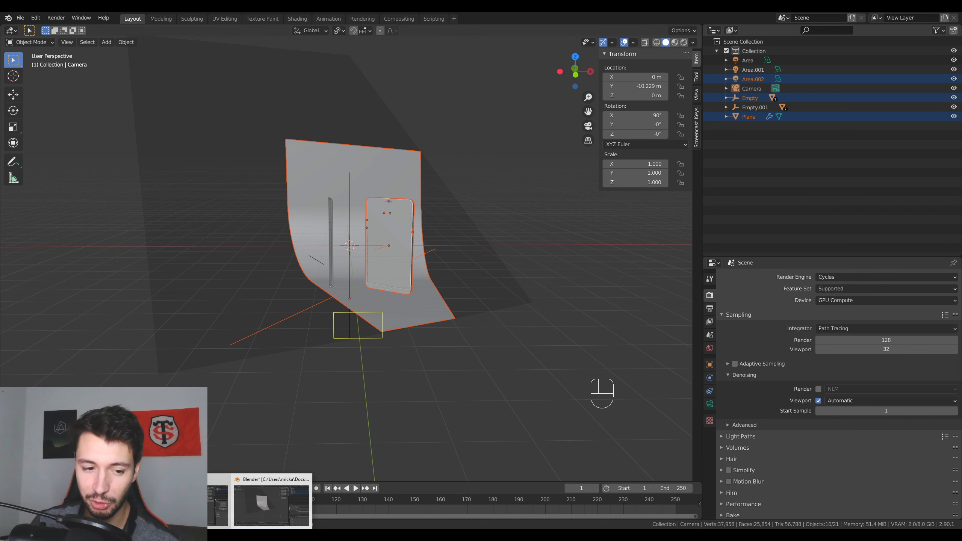
left_click(218, 506)
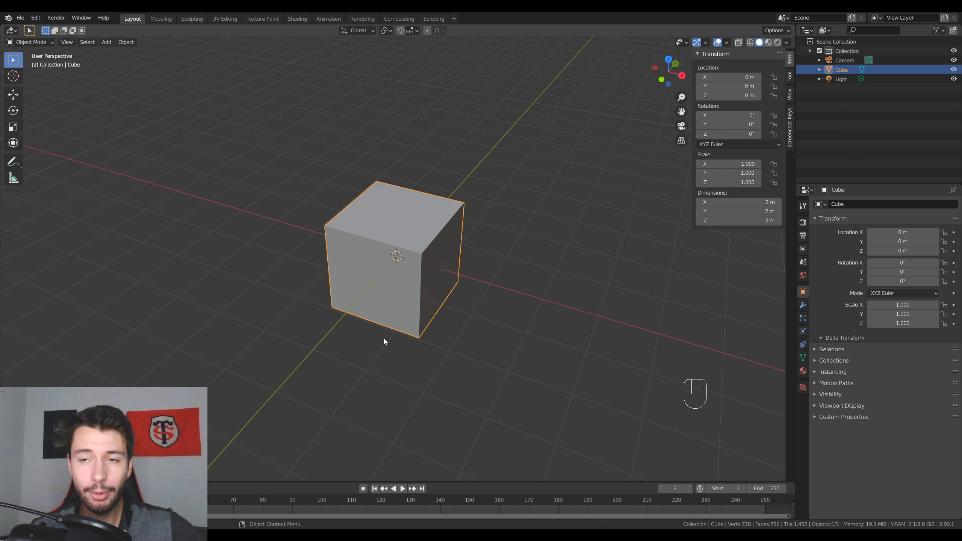
left_click(48, 40)
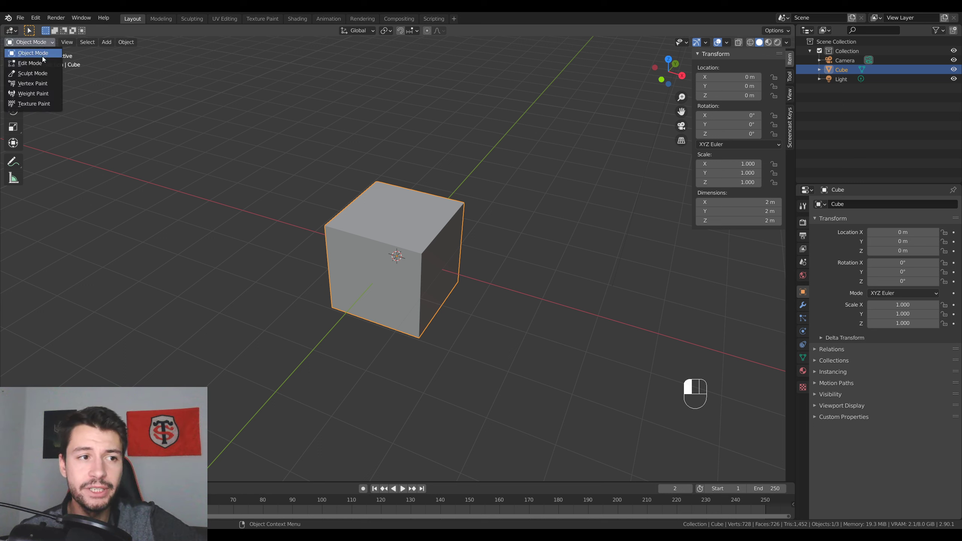
key("Tab")
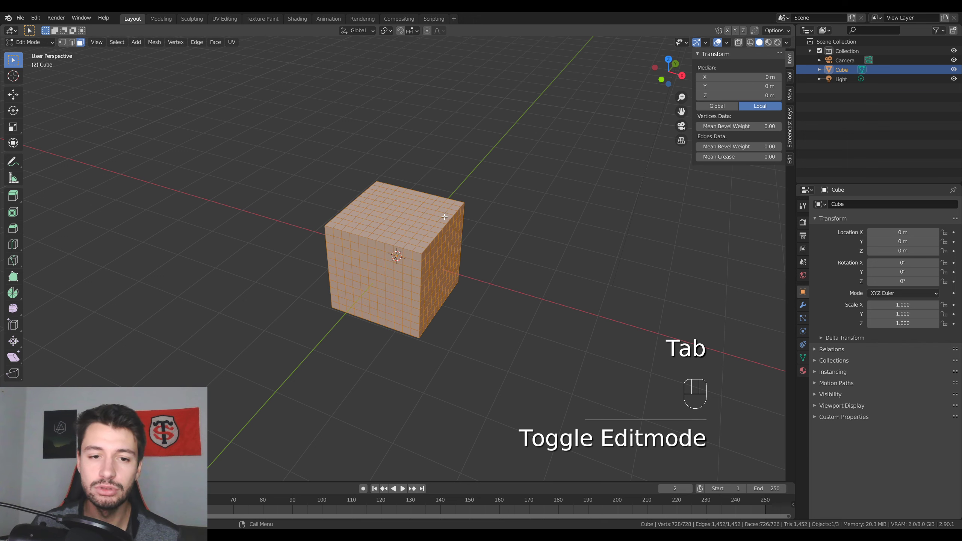
key("Tab")
key("Tab")
key("Tab")
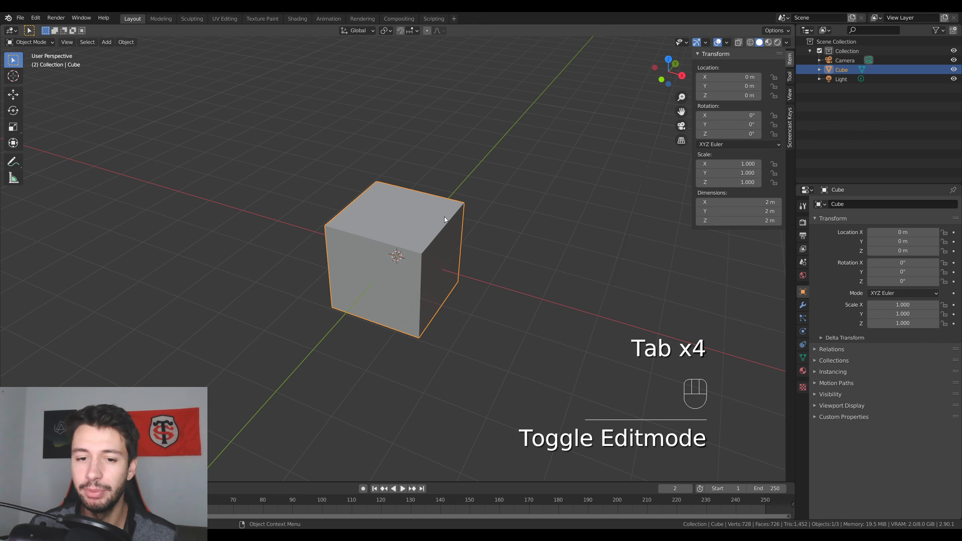
key("Tab")
key("Tab")
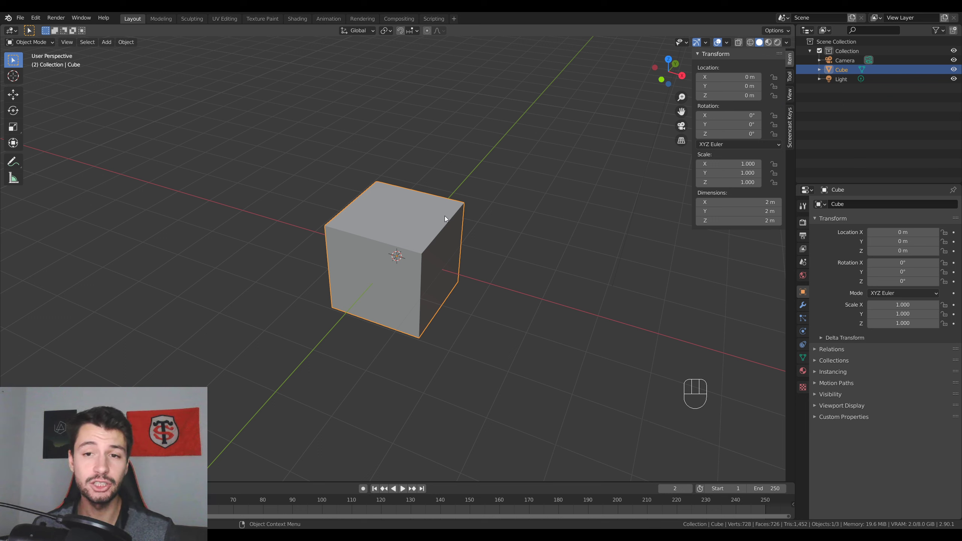
key("z")
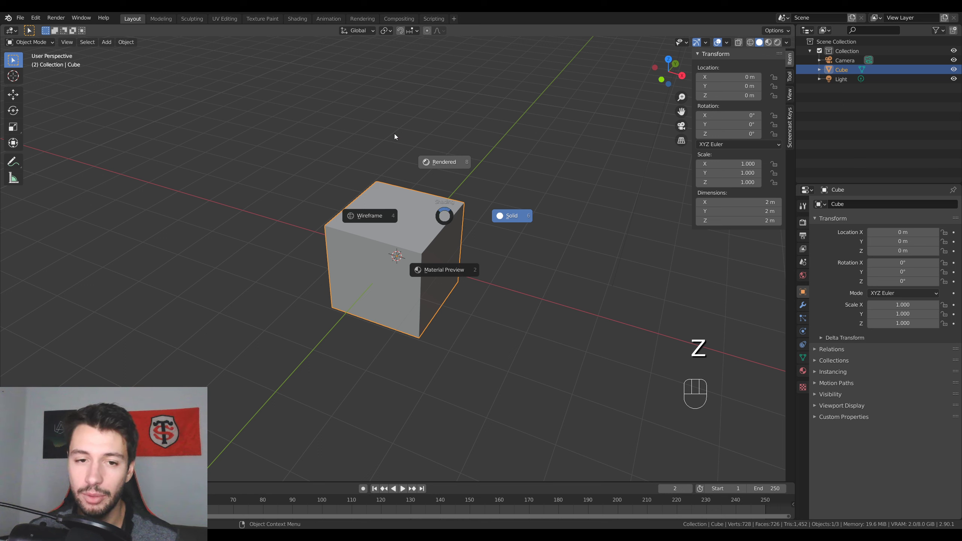
left_click(594, 280)
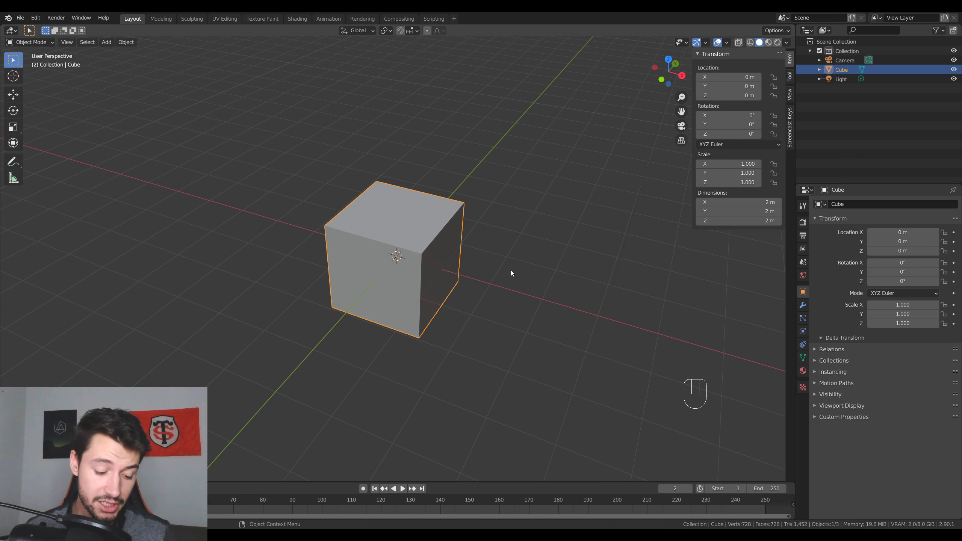
- Cycle the cube through the Weight Paint, Vertex Paint and Texture Paint modes
key("ctrl+Tab")
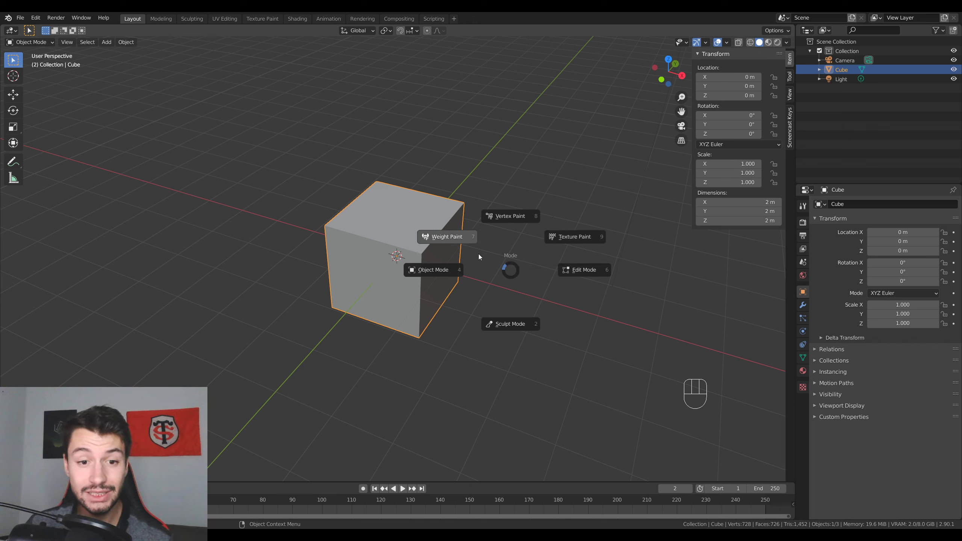
left_click(462, 244)
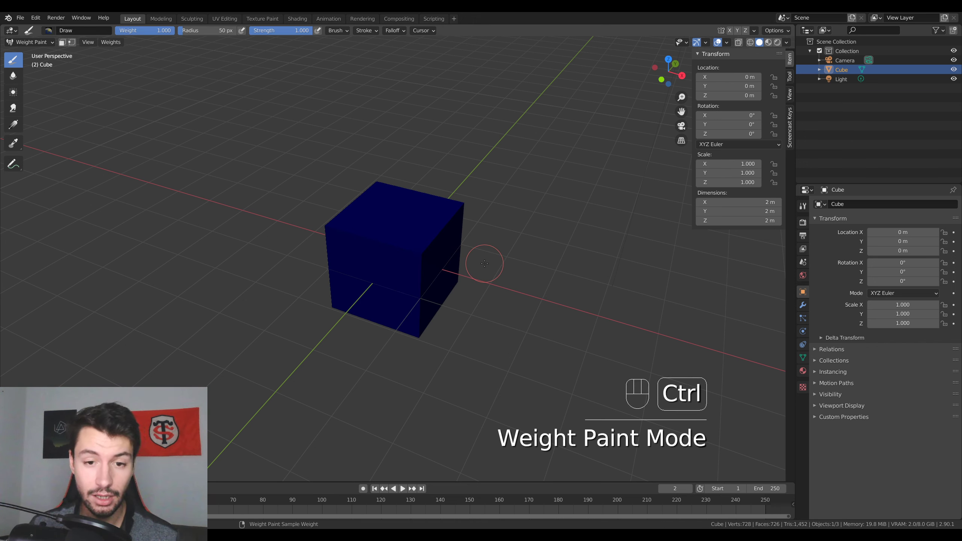
key("ctrl+Tab")
left_click(492, 221)
key("ctrl+Tab")
left_click(538, 240)
- Switch the cube through Edit Mode and Sculpt Mode back to Object Mode
key("ctrl+Tab")
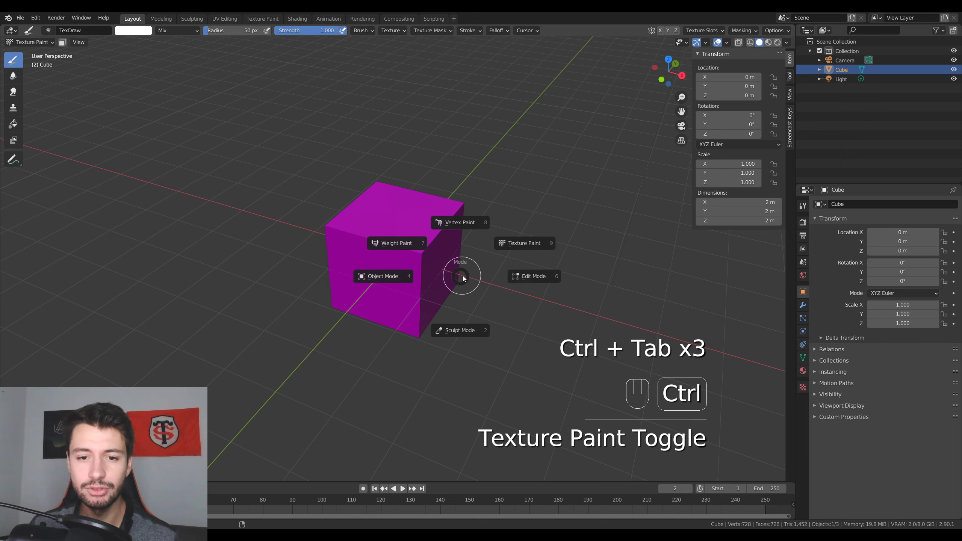
left_click(533, 276)
key("ctrl+Tab")
left_click(464, 325)
key("ctrl+Tab")
left_click(384, 270)
- Put the cube in Weight Paint mode and change it from there to Edit Mode
key("ctrl+Tab")
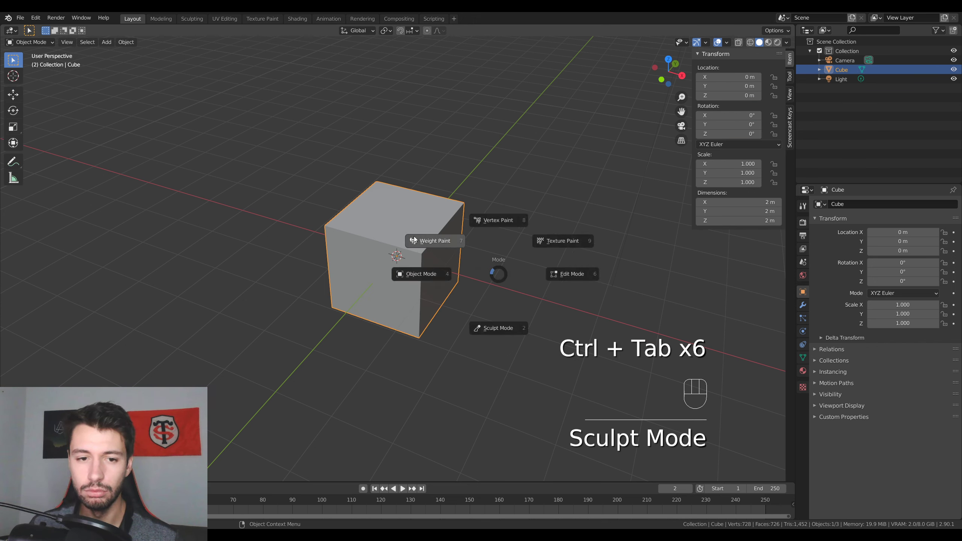
left_click(490, 300)
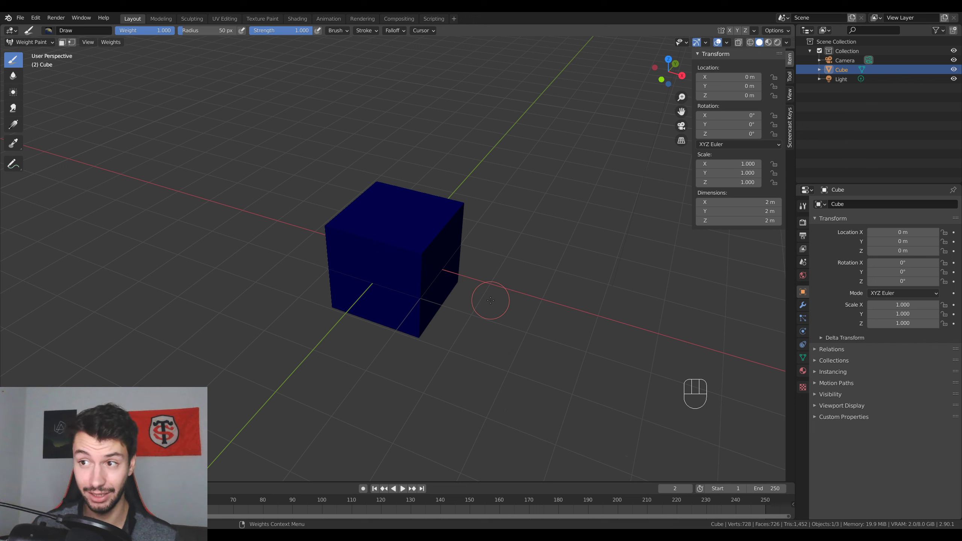
key("ctrl+Tab")
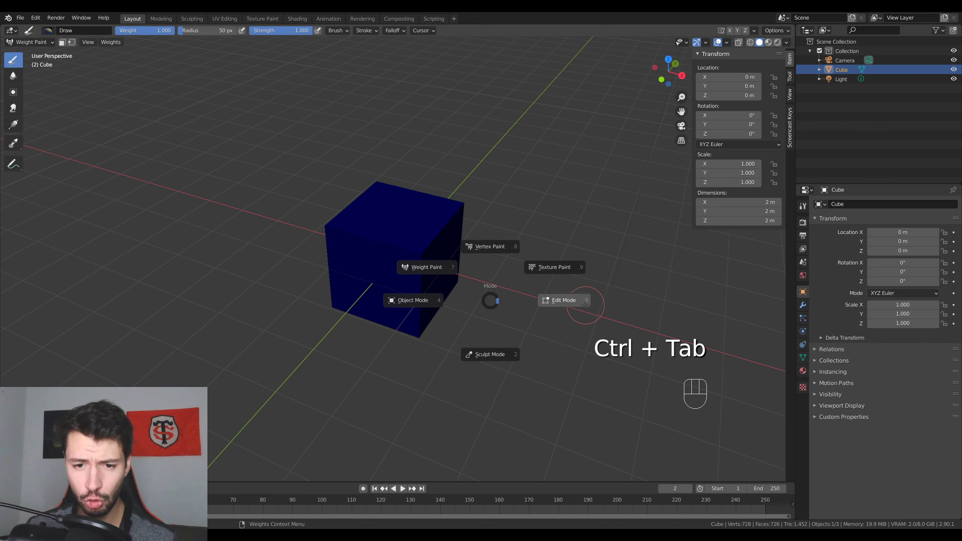
left_click(538, 245)
scroll(450, 157, "up", 2)
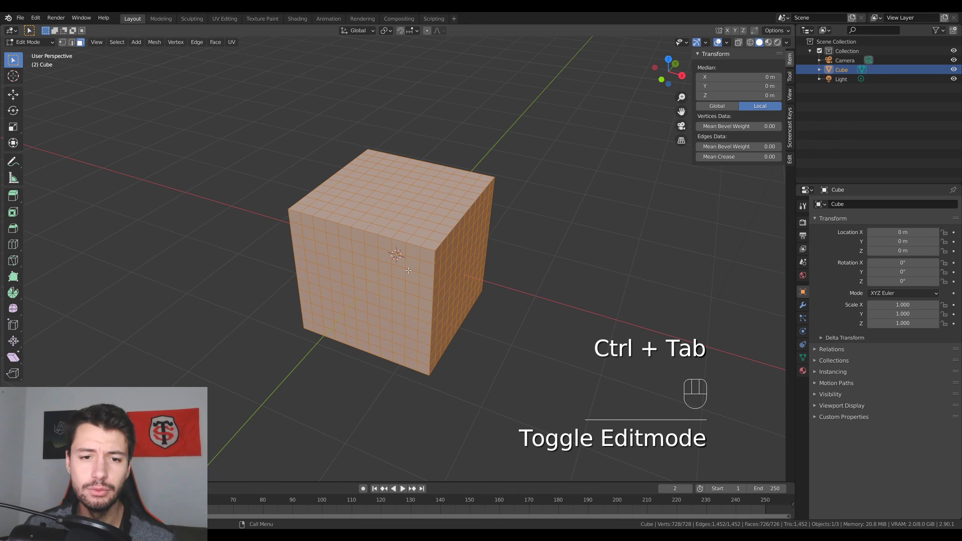
- Switch the cube's mesh selection mode to vertex, to edge and back to face
left_click(61, 41)
left_click(72, 43)
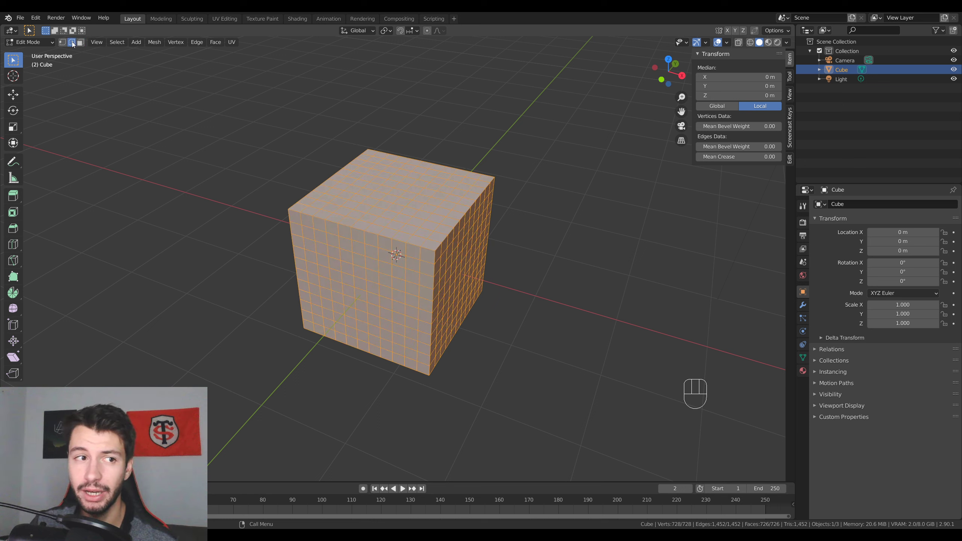
left_click(82, 43)
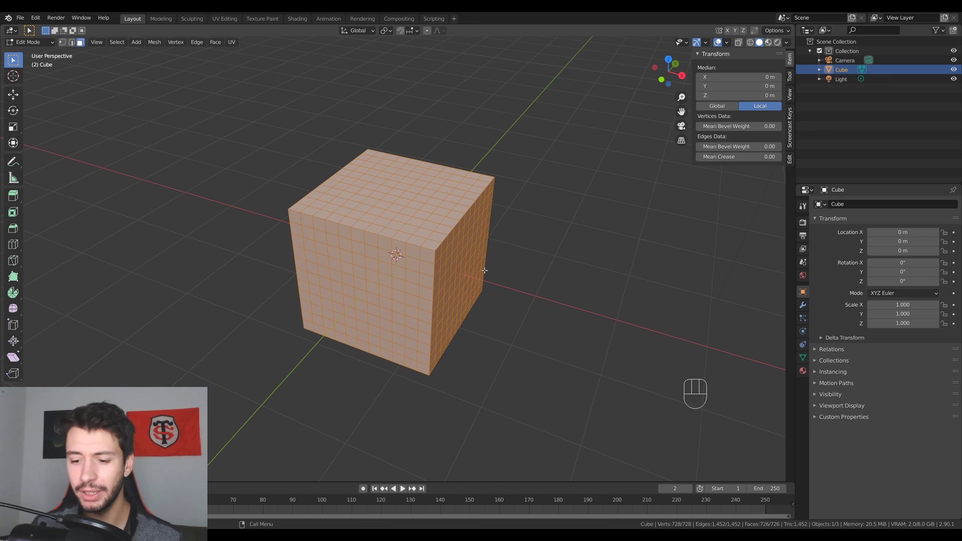
- Cycle the selection mode once more through vertex and edge, ending in face select on the cube
key("KP_2")
key("KP_7")
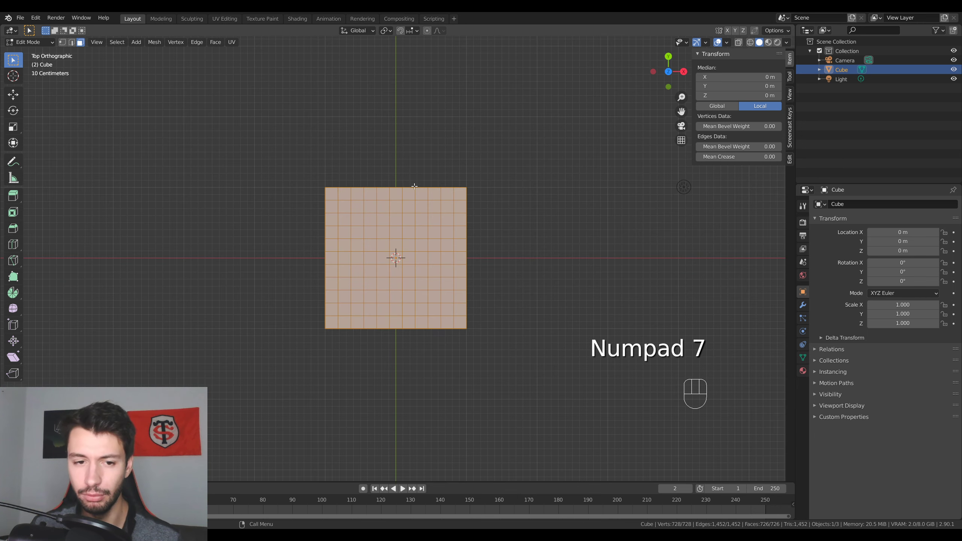
middle_click_drag(483, 268, 357, 146)
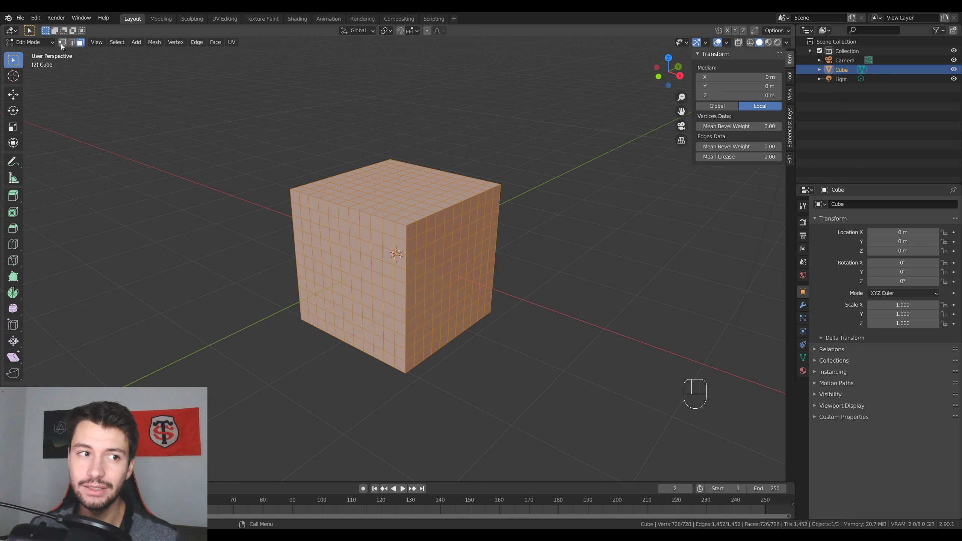
key("1")
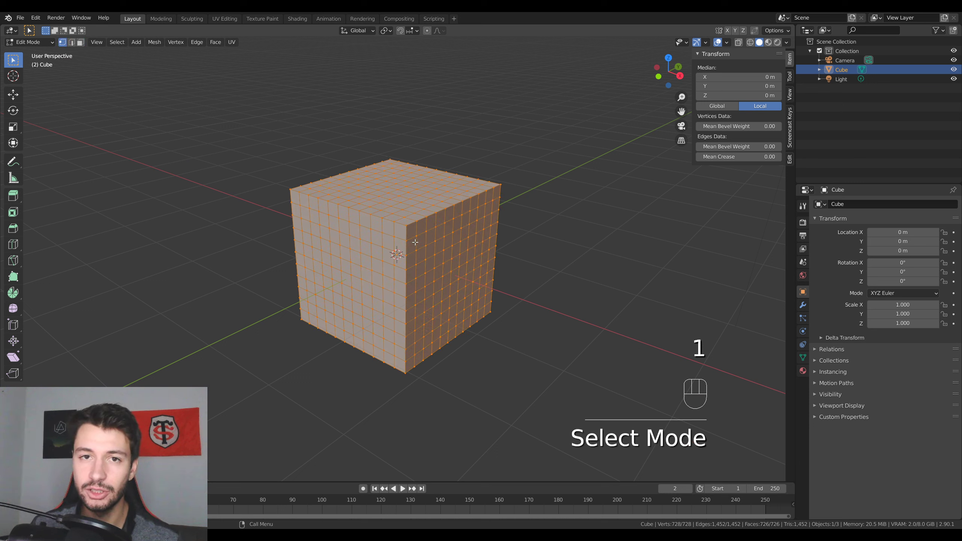
key("2")
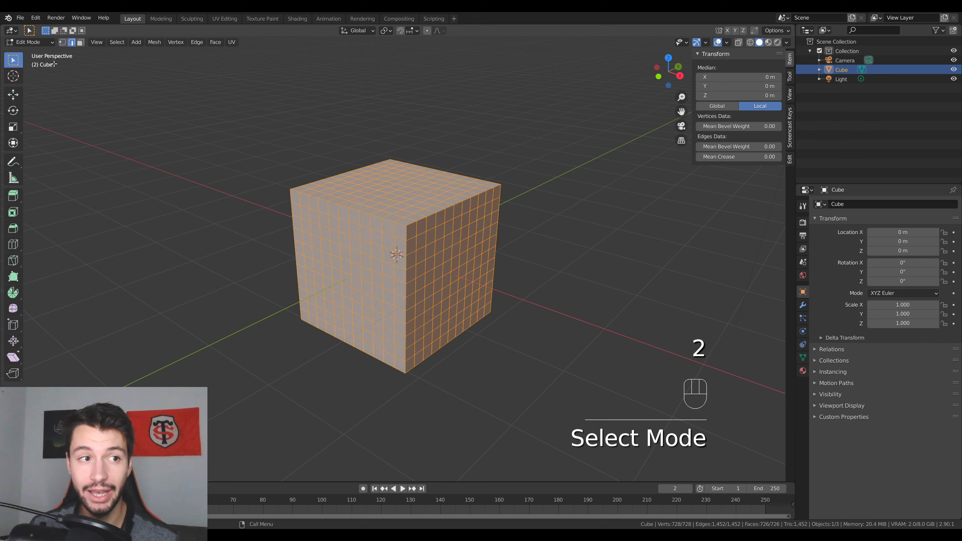
key("3")
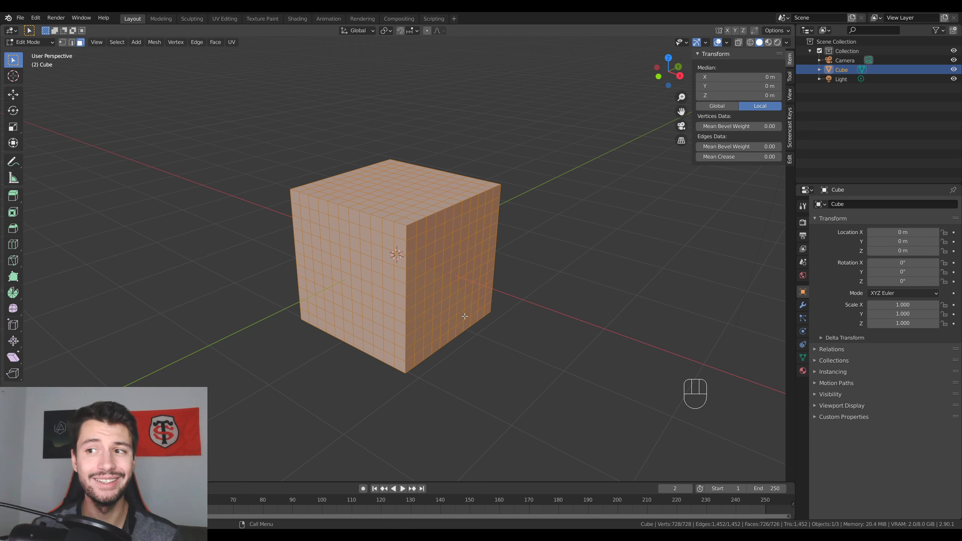
- Return to Object Mode, duplicate the cube three times around the original and clear the selection
key("Tab")
scroll(417, 320, "down", 5)
middle_click_drag(395, 321, 416, 319)
key("shift+d")
left_click(359, 325)
key("shift+d")
left_click(388, 382)
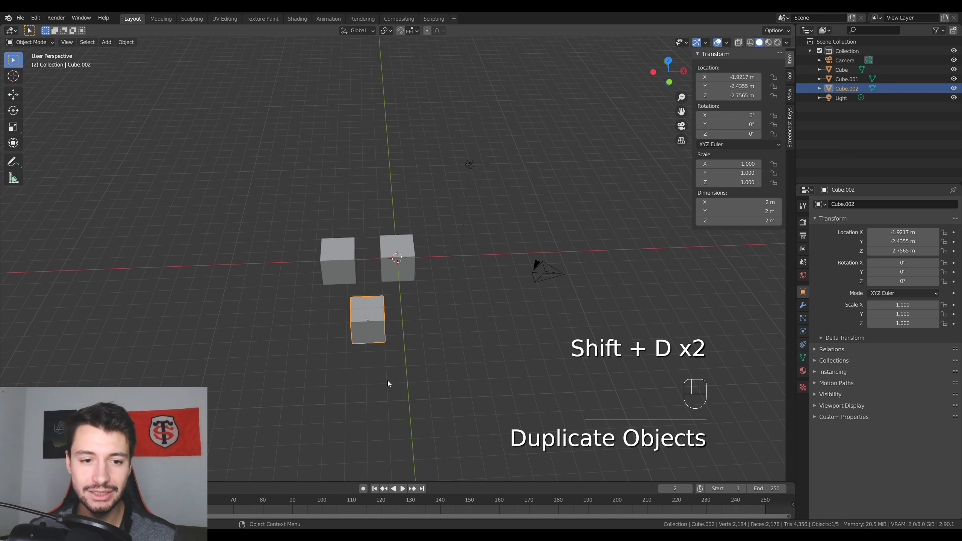
key("shift+d")
left_click(484, 362)
left_click(514, 375)
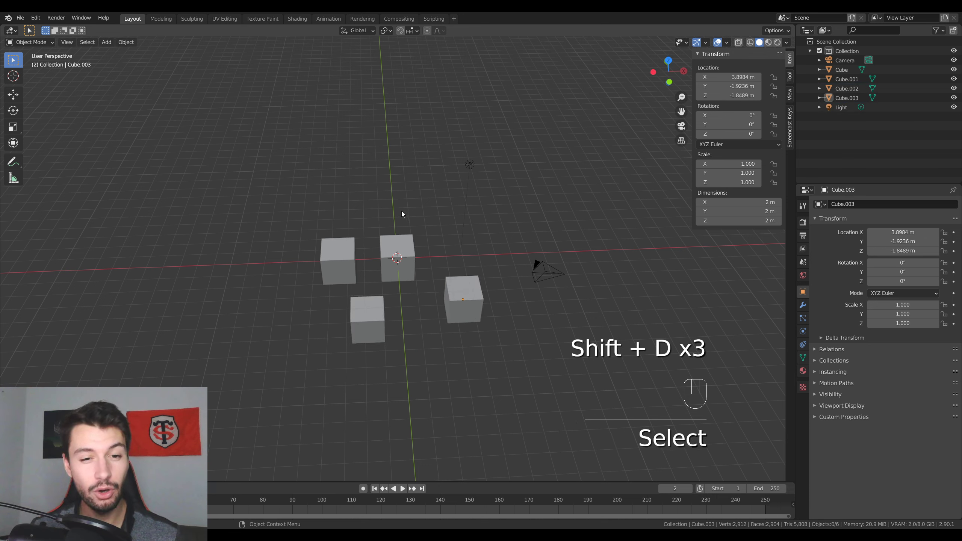
- Lasso-select the original cube, two of its copies and the light
mouse_move(414, 226)
right_mouse_down("ctrl")
mouse_move(362, 246)
mouse_move(431, 364)
mouse_move(497, 288)
mouse_move(491, 197)
mouse_move(427, 198)
mouse_move(449, 263)
right_mouse_up("ctrl")
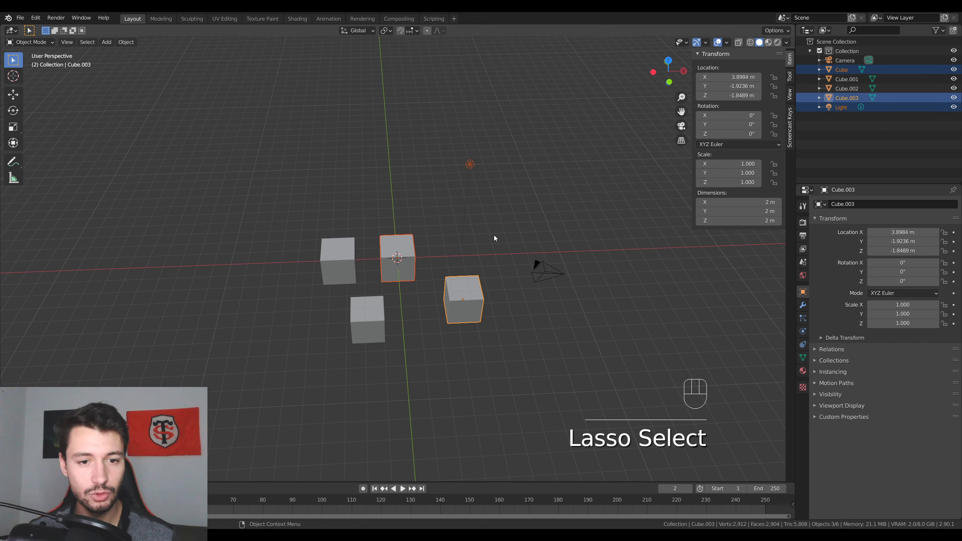
right_click(517, 340)
right_click(421, 314)
mouse_move(489, 349)
right_mouse_down("ctrl")
mouse_move(393, 328)
mouse_move(301, 286)
mouse_move(470, 271)
mouse_move(473, 261)
right_mouse_up("ctrl")
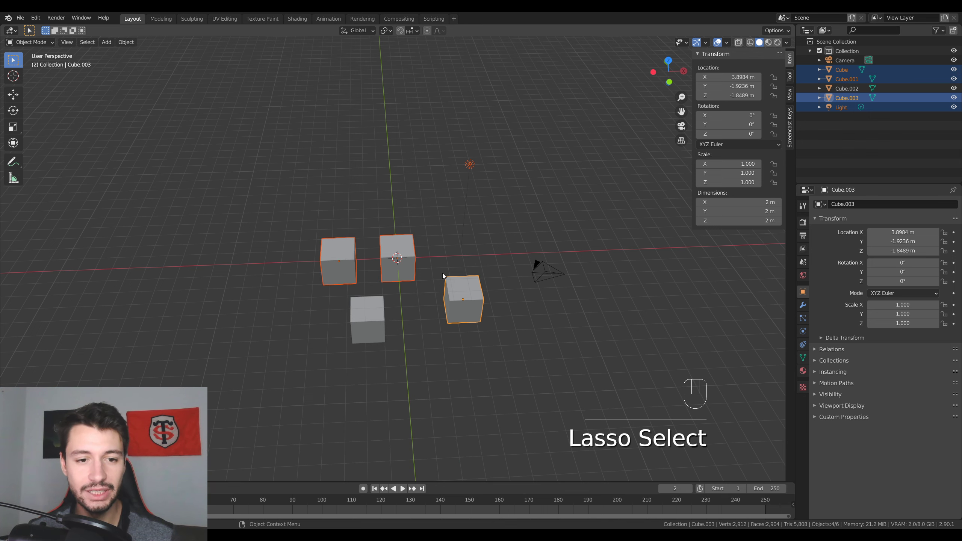
- Select only the original cube and enter Edit Mode on it
scroll(442, 284, "up", 4)
left_click(416, 270)
key("Tab")
scroll(398, 266, "up", 2)
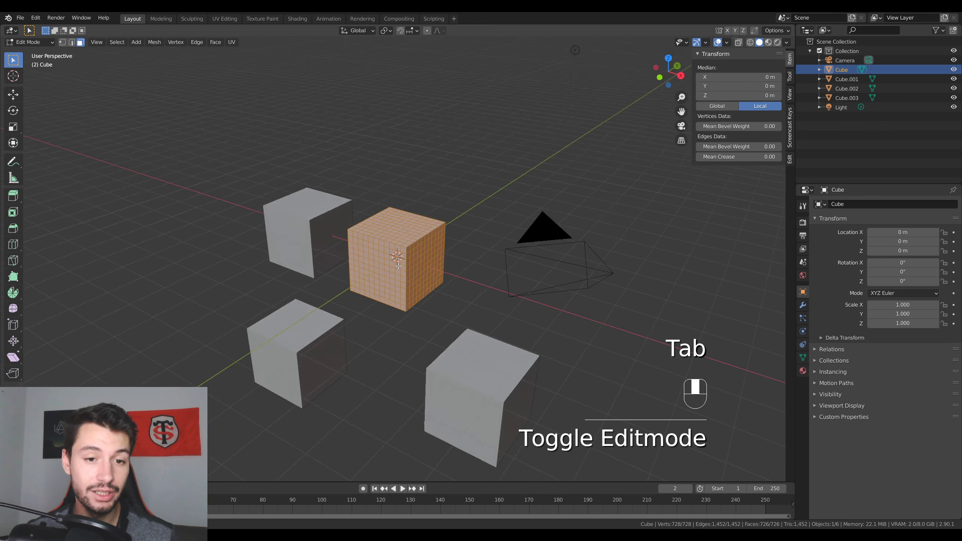
- Select a single face on the cube's positive X side and lasso-select a patch of faces around it
middle_click_drag(398, 266, 363, 253)
scroll(362, 253, "up", 8)
scroll(362, 253, "down", 3)
left_click(545, 229)
left_click(406, 241)
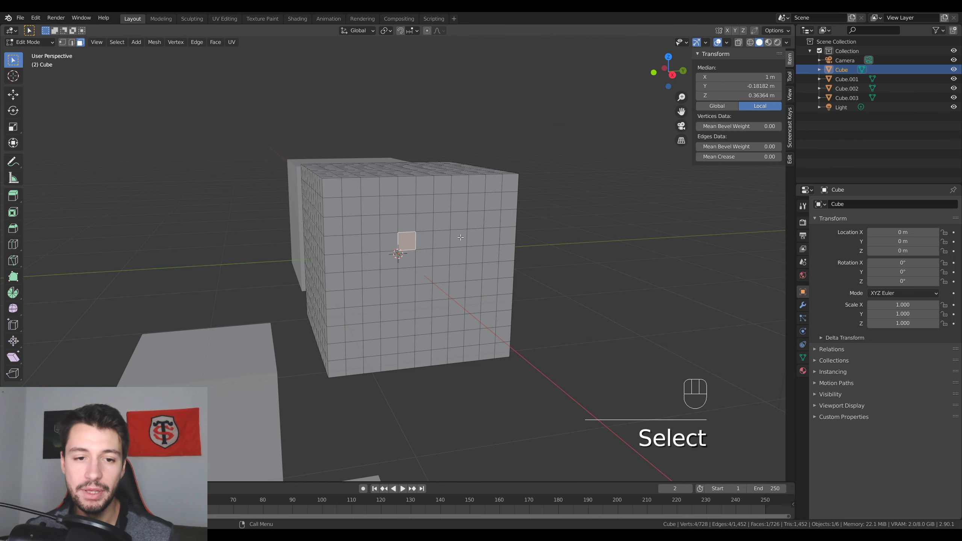
mouse_move(402, 224)
right_mouse_down("ctrl")
mouse_move(388, 266)
mouse_move(466, 272)
mouse_move(409, 221)
right_mouse_up("ctrl")
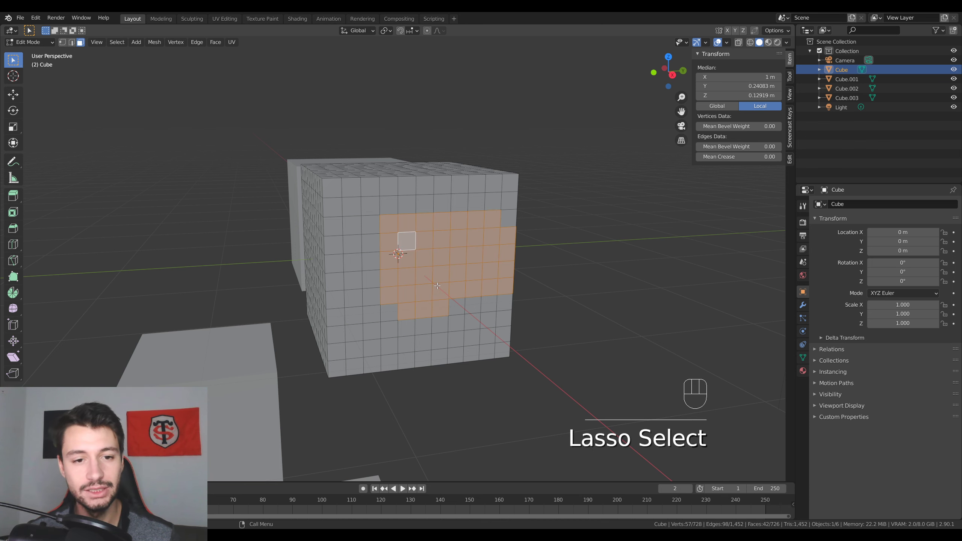
- Return to Object Mode and delete the three duplicated cubes, keeping the original cube
key("Tab")
middle_click_drag(435, 292, 456, 320)
scroll(455, 320, "down", 3)
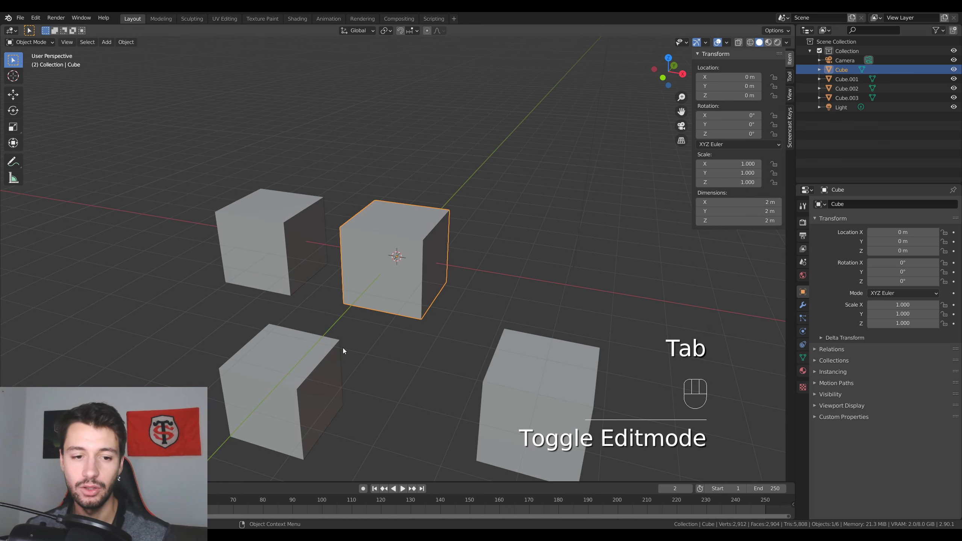
left_click(337, 350)
key("Delete")
left_click(506, 360)
key("Delete")
left_click(288, 235)
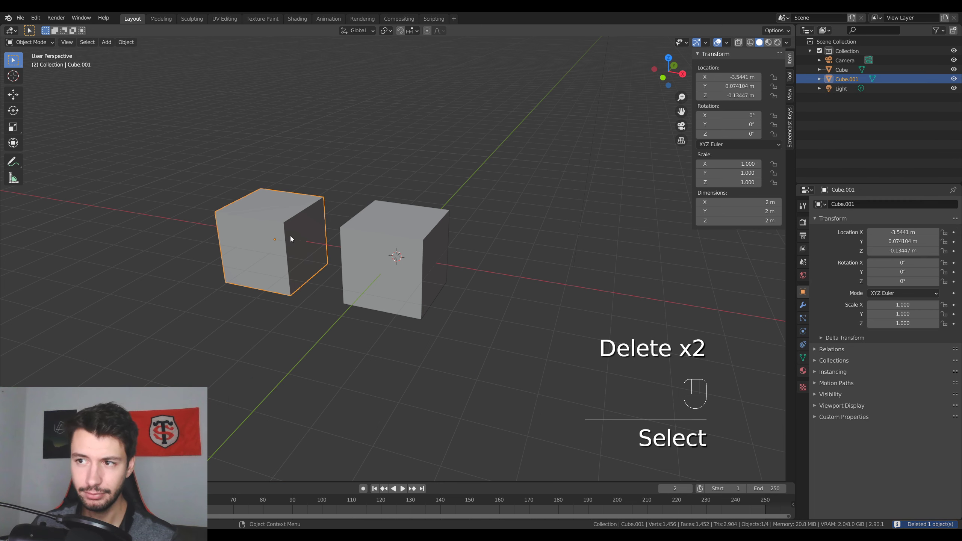
key("Delete")
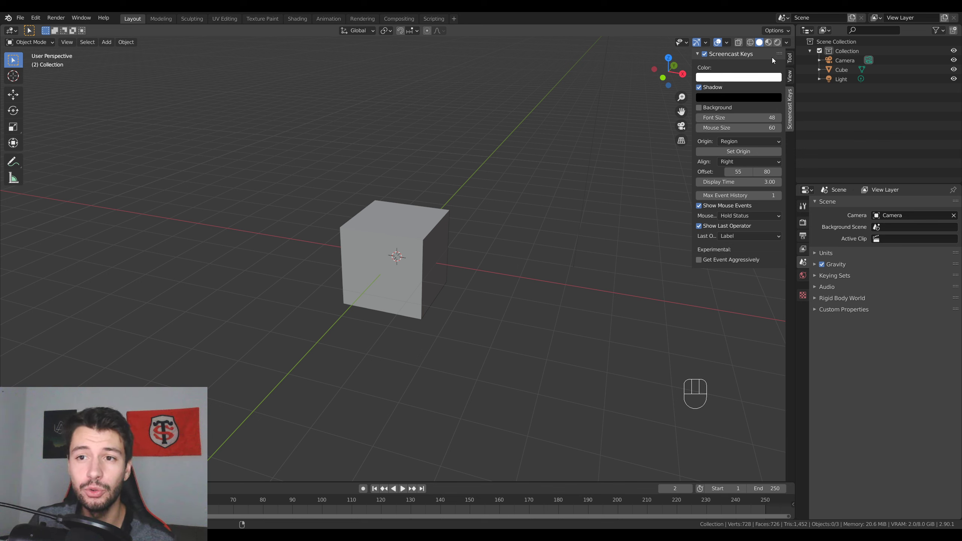
- Add a Subdivision Surface modifier to the cube and set its viewport levels to 3
left_click(789, 58)
left_click(841, 70)
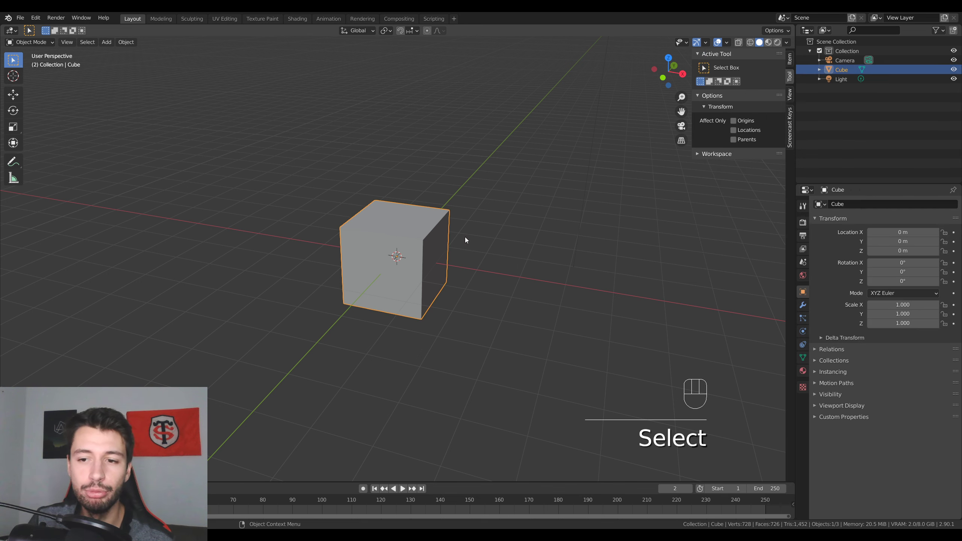
left_click(802, 305)
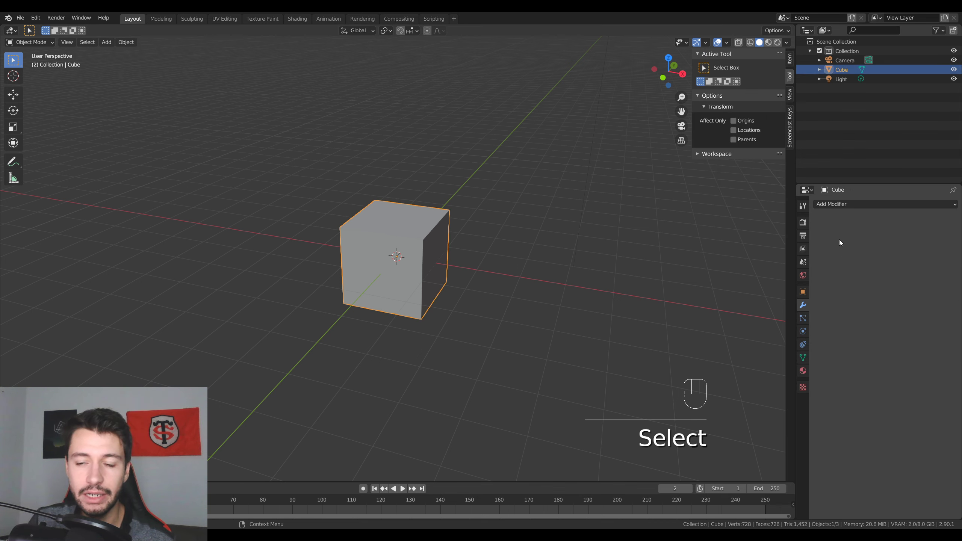
left_click(841, 207)
left_click(788, 357)
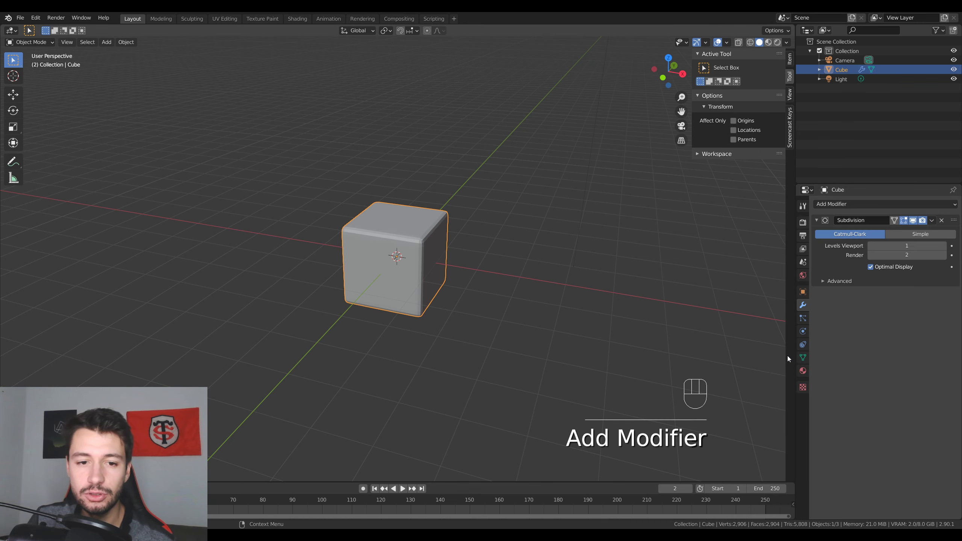
scroll(607, 320, "up", 2)
left_click(944, 246)
left_click(943, 245)
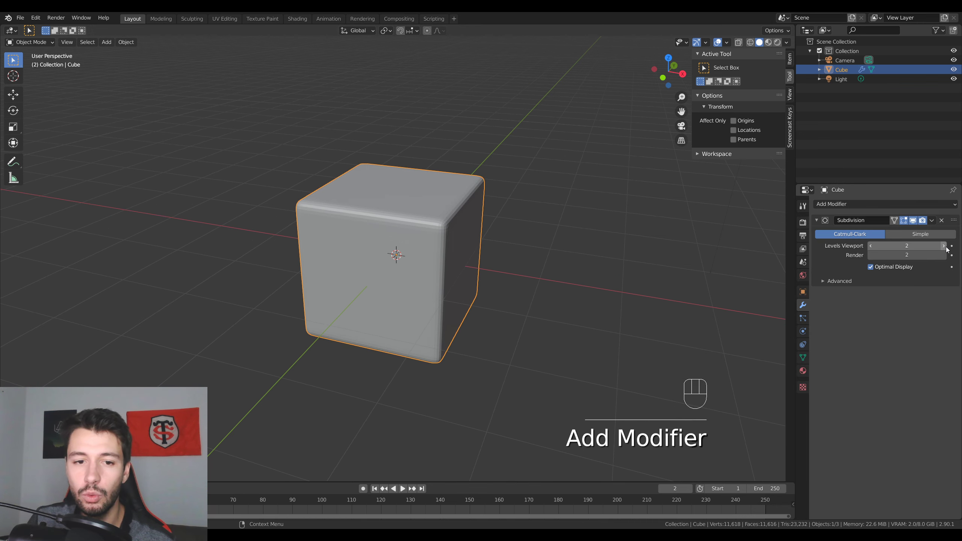
scroll(480, 257, "up", 4)
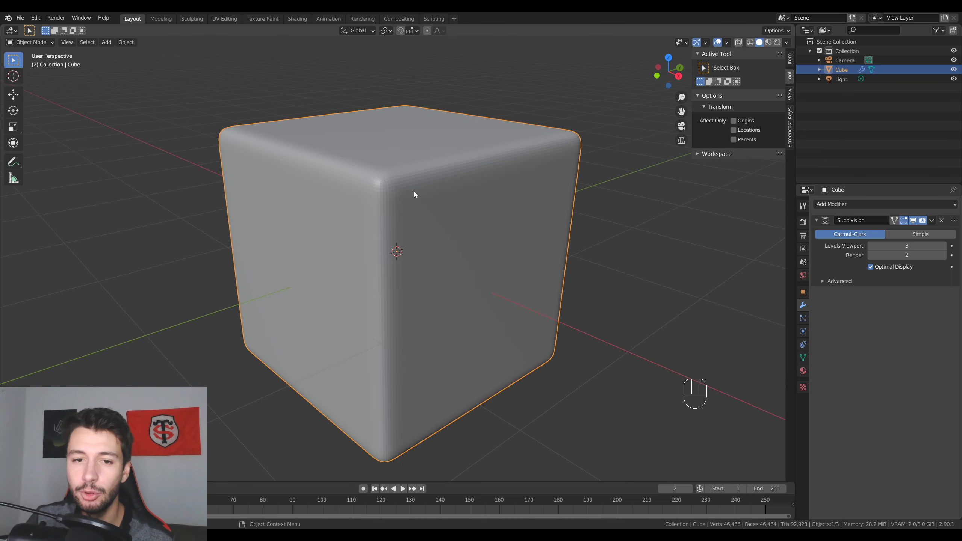
- Remove the Subdivision modifier from the original cube
scroll(414, 191, "down", 3)
left_click(941, 220)
scroll(507, 252, "down", 3)
- Add a new mesh cube and move it clear of the original on the negative X side
key("shift+a")
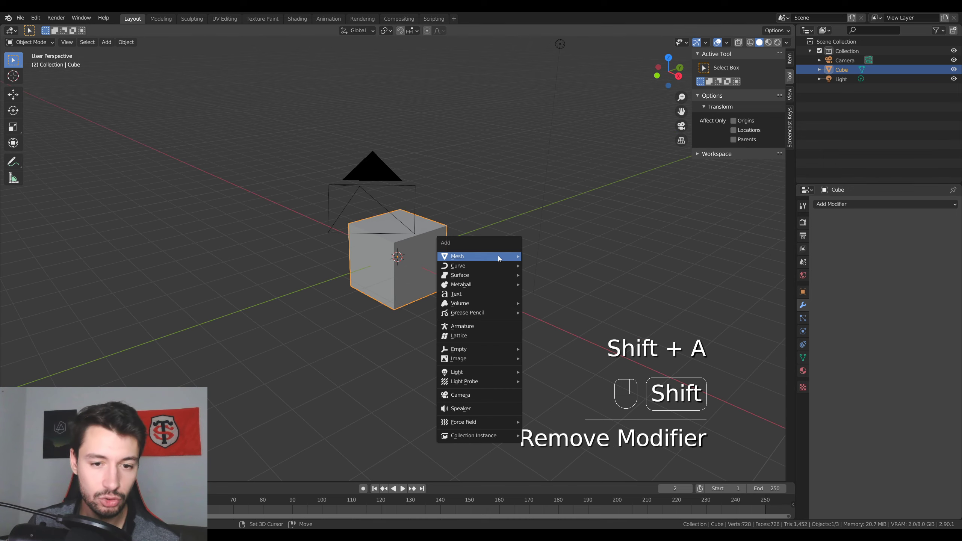
mouse_move(498, 256)
left_click(538, 266)
key("g")
left_click(405, 335)
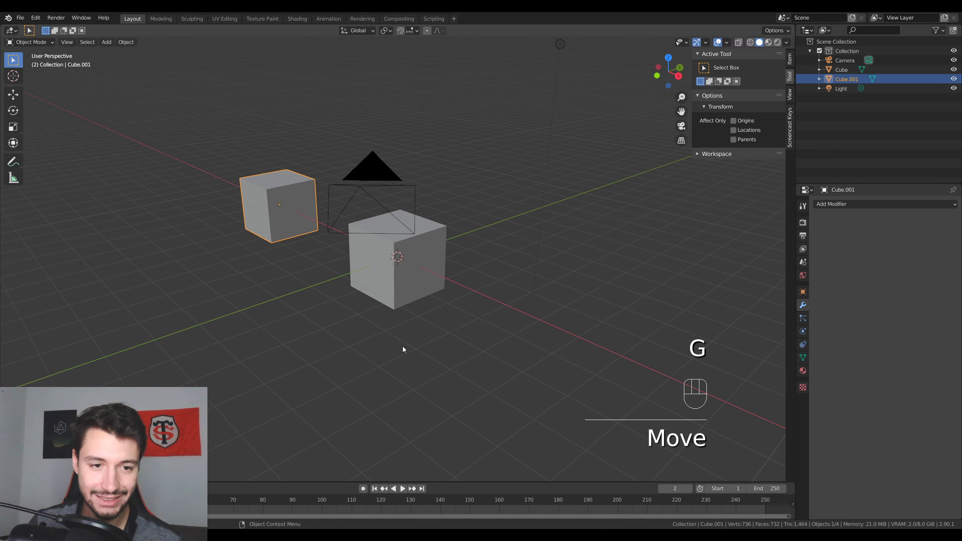
- Add a Subdivision Surface modifier to the new cube and raise its viewport levels to 3
middle_click_drag(403, 346, 453, 350)
left_click(839, 204)
left_click(776, 357)
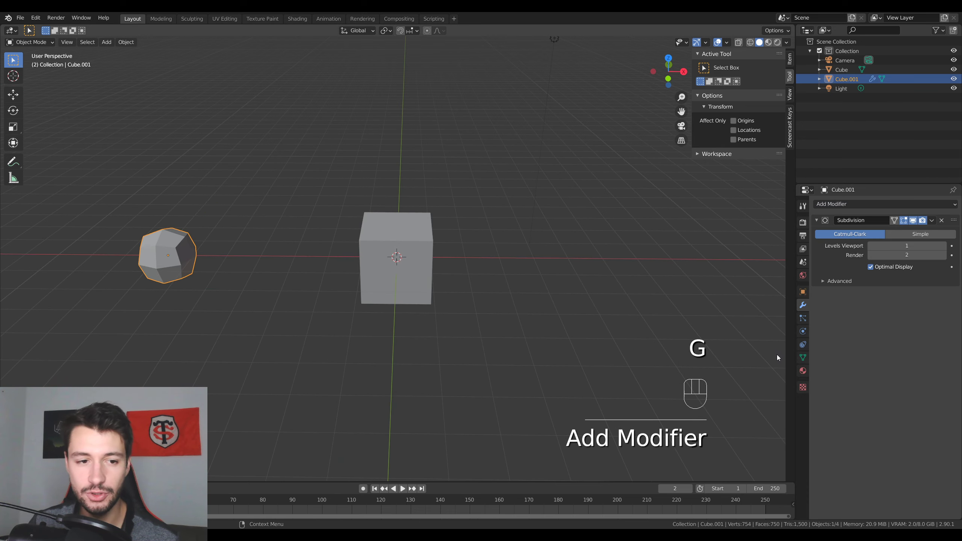
middle_click_drag(306, 286, 507, 285, "shift")
scroll(557, 278, "up", 4)
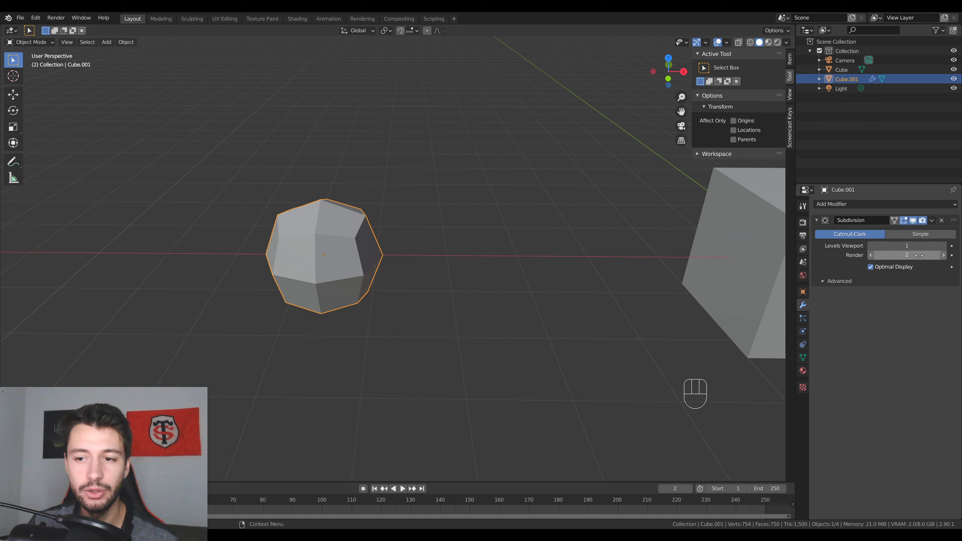
left_click(943, 246)
left_click(943, 245)
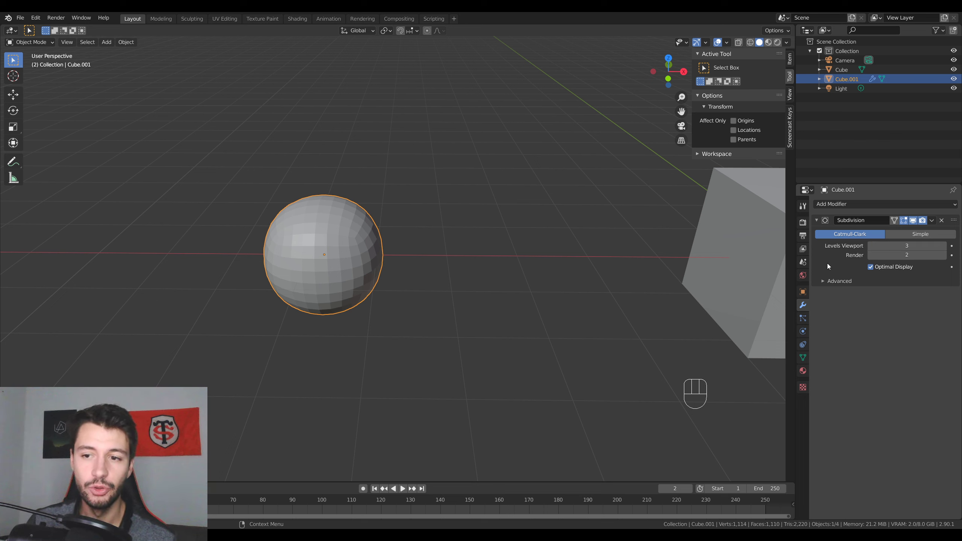
- Remove the new cube's modifier and subdivide it with Subdivision Set at levels 1, 2, 3 and 4 in turn
left_click(941, 220)
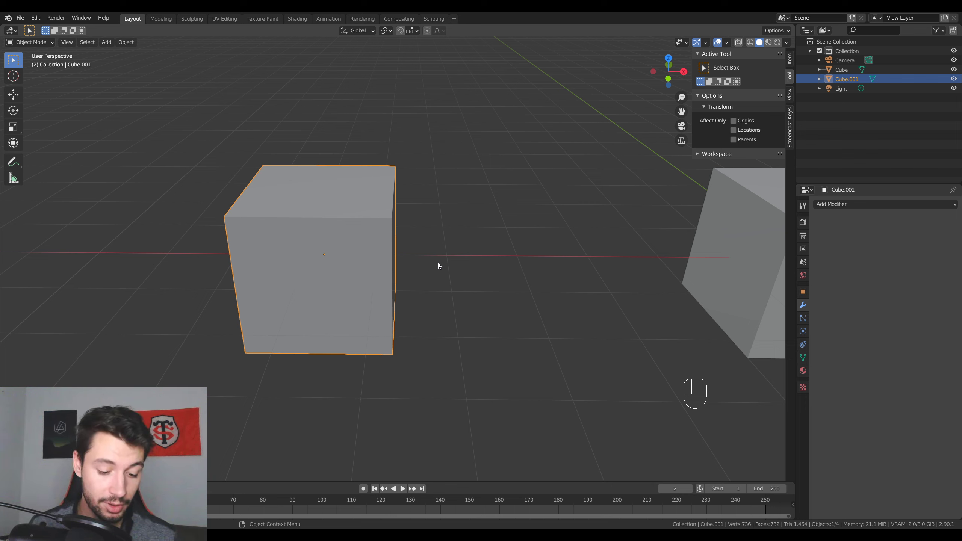
key("ctrl")
key("ctrl+1")
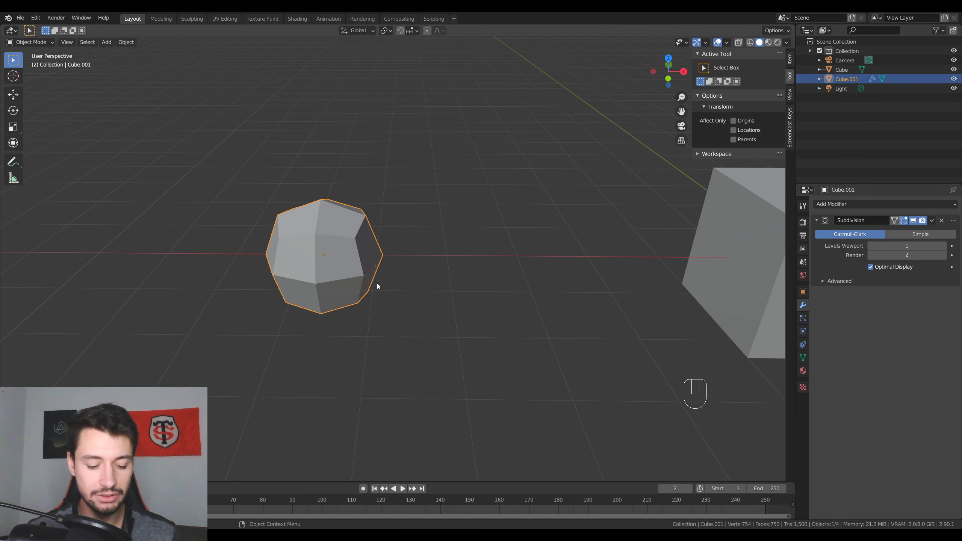
key("ctrl+2")
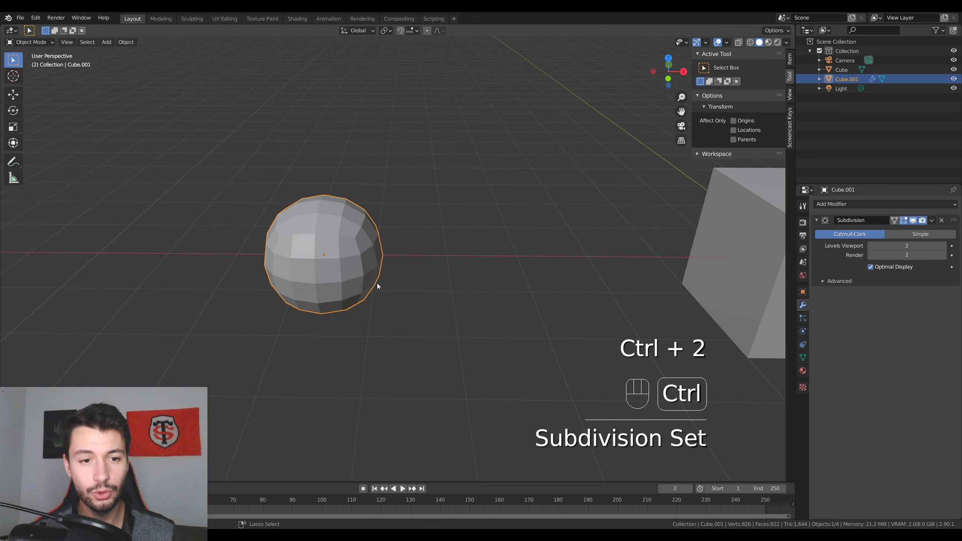
key("ctrl+3")
key("ctrl+4")
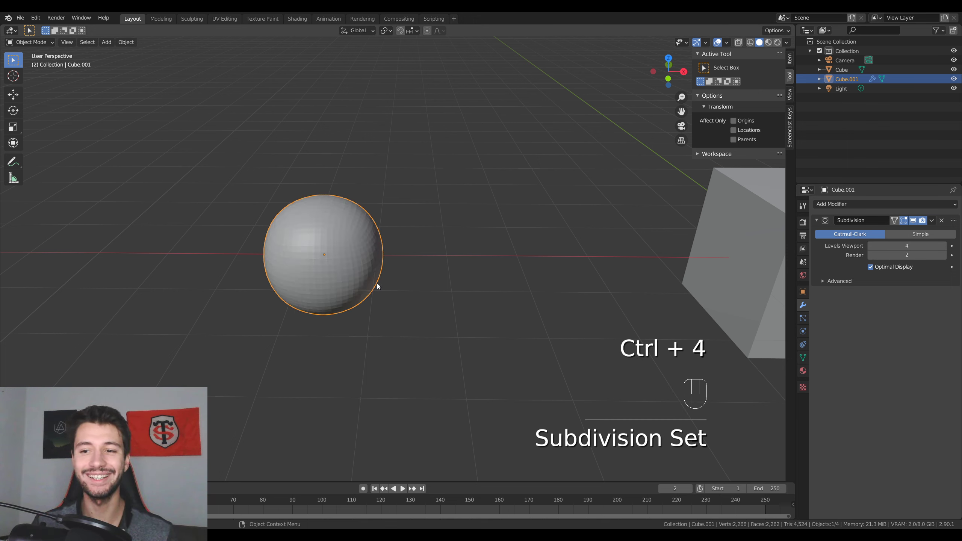
- Drop the new cube's subdivision level to 1 and raise it through 2 to 3
key("ctrl+1")
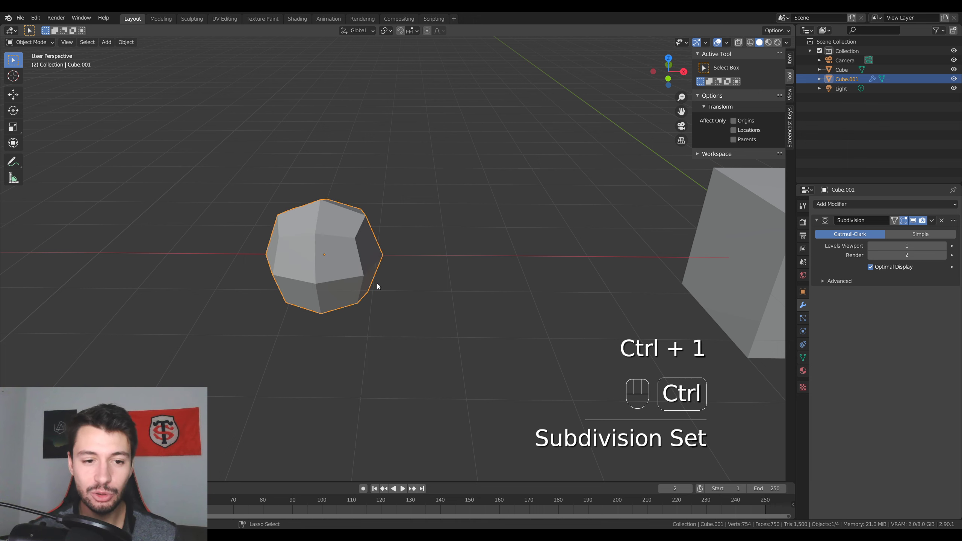
key("ctrl+2")
key("ctrl+3")
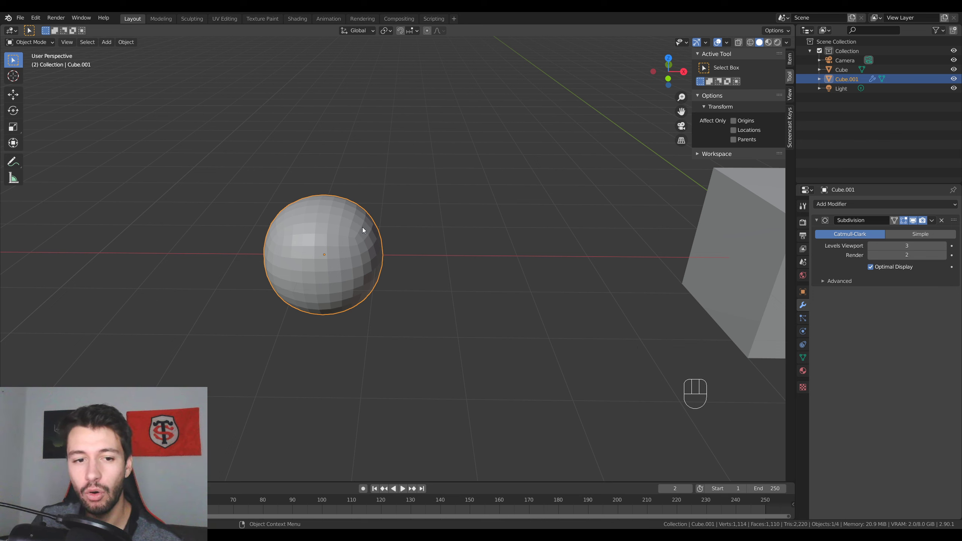
- Shade the subdivided cube smooth and try subdivision levels 2 and 4, ending at level 3
right_click(348, 234)
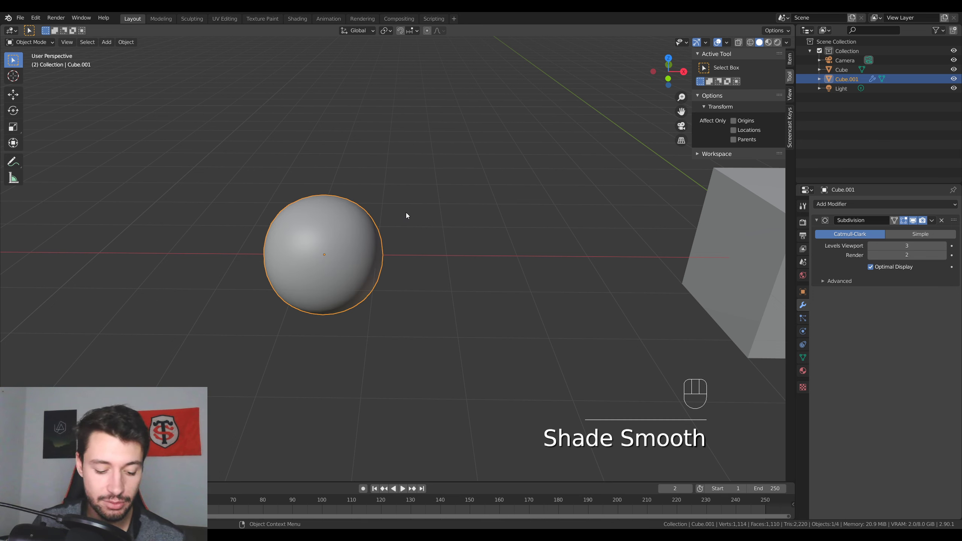
key("ctrl+2")
key("ctrl+4")
key("ctrl+3")
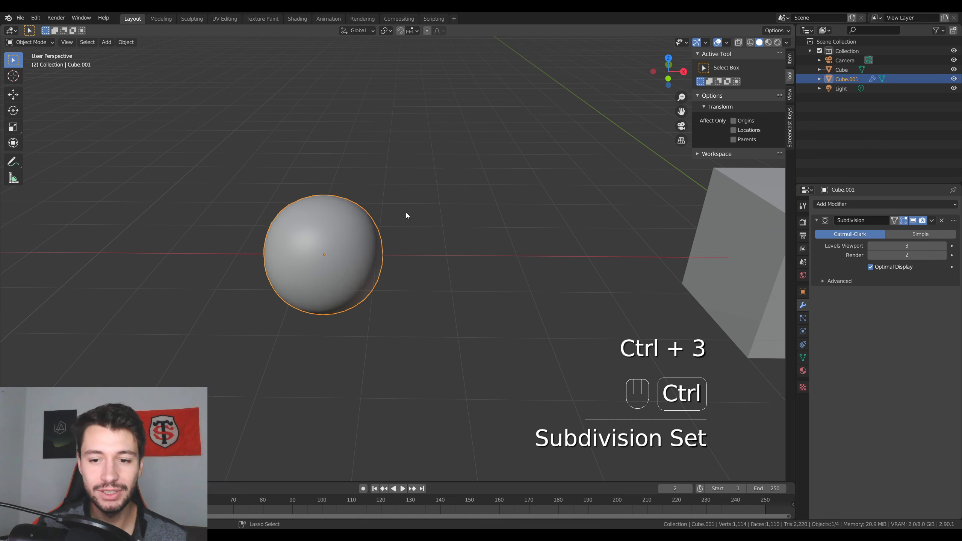
- Set the smooth cube's subdivision level to 4 and switch through the back and bottom views before returning to a perspective view
key("ctrl+4")
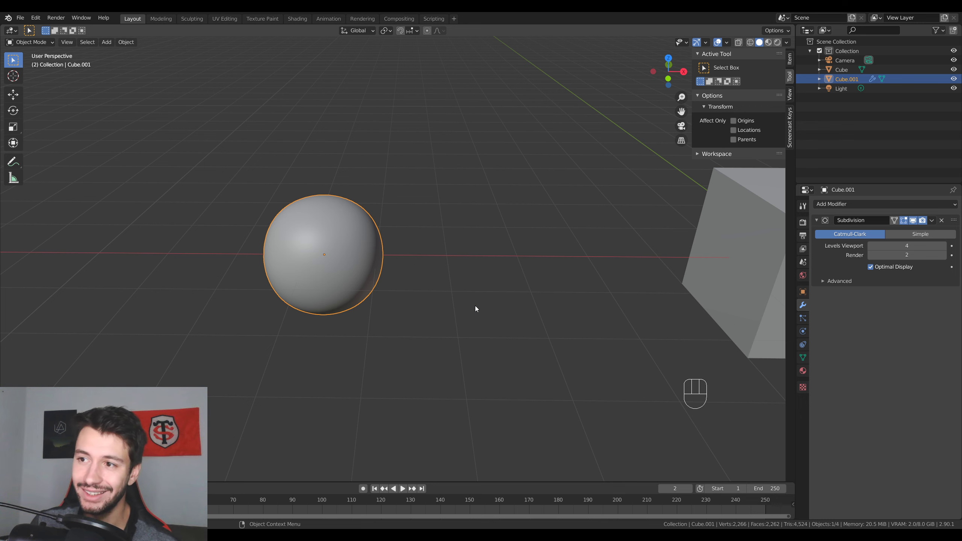
key("ctrl")
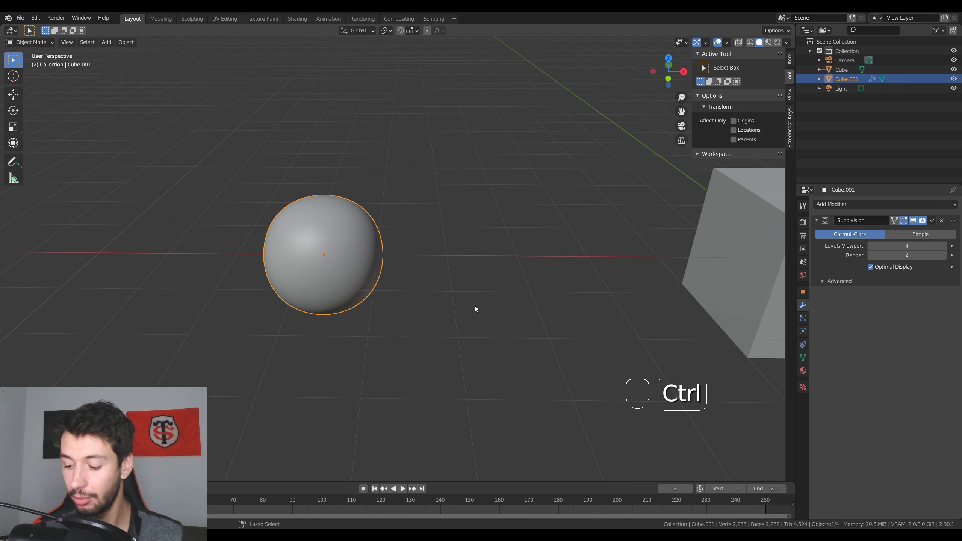
key("ctrl+KP_1")
key("ctrl+KP_2")
key("ctrl+KP_4")
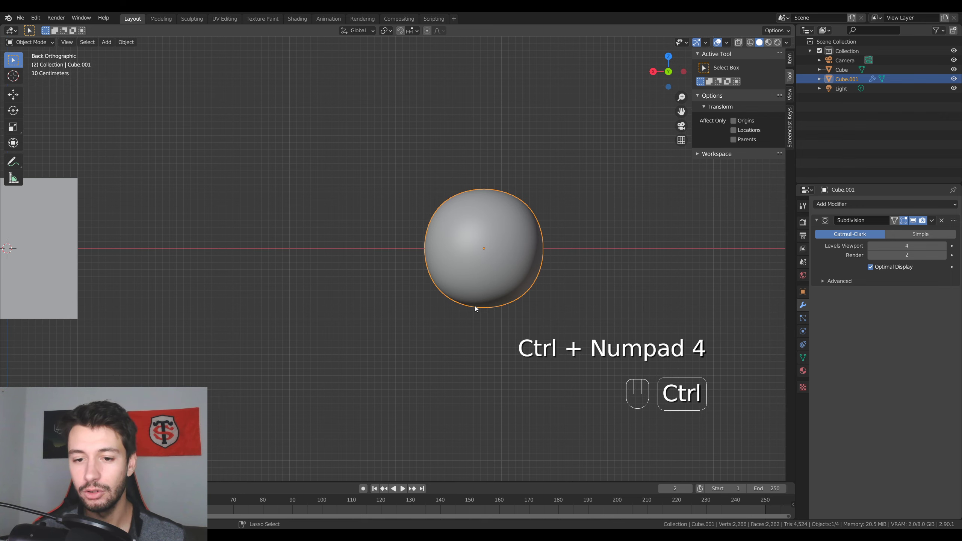
key("ctrl+KP_7")
middle_click_drag(475, 307, 371, 268)
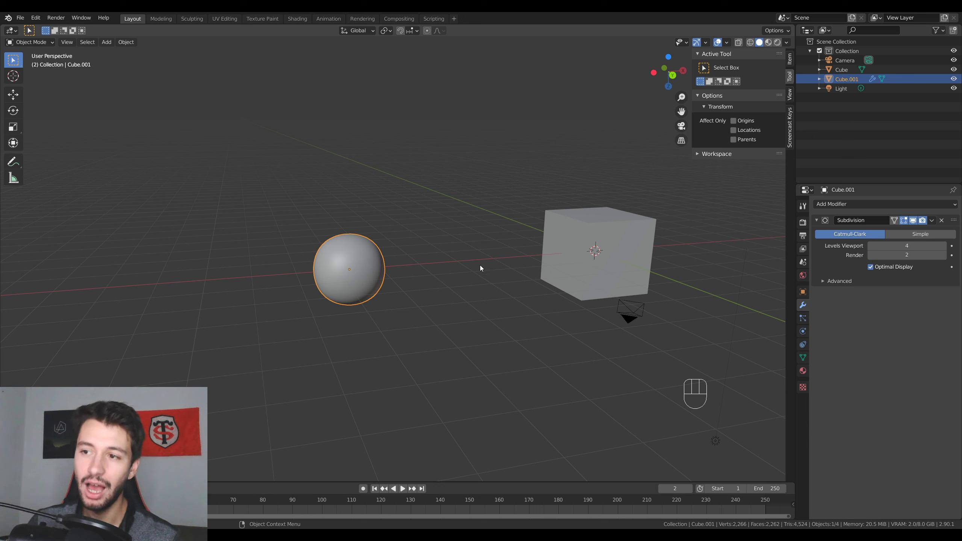
- Delete the subdivided smooth cube and select and frame the remaining cube
key("Delete")
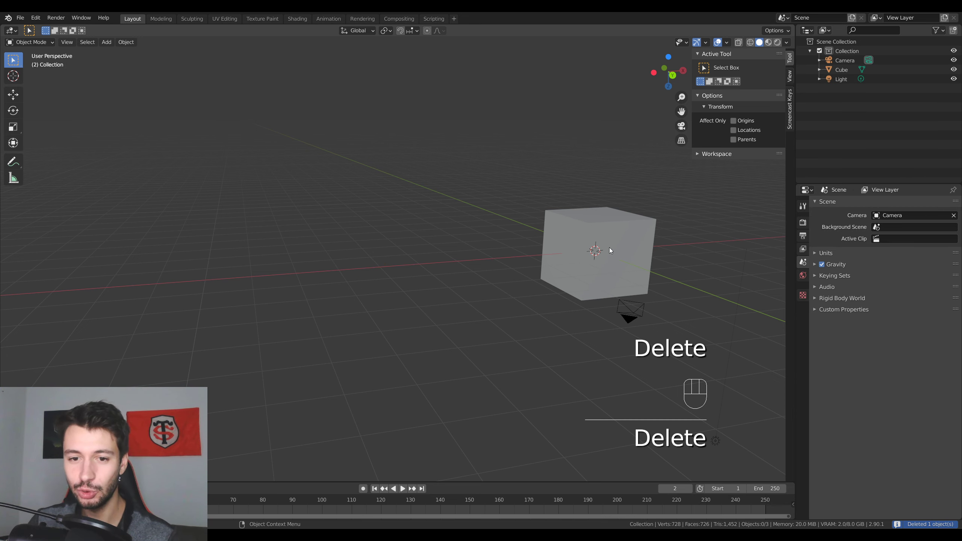
left_click(611, 244)
key("KP_Decimal")
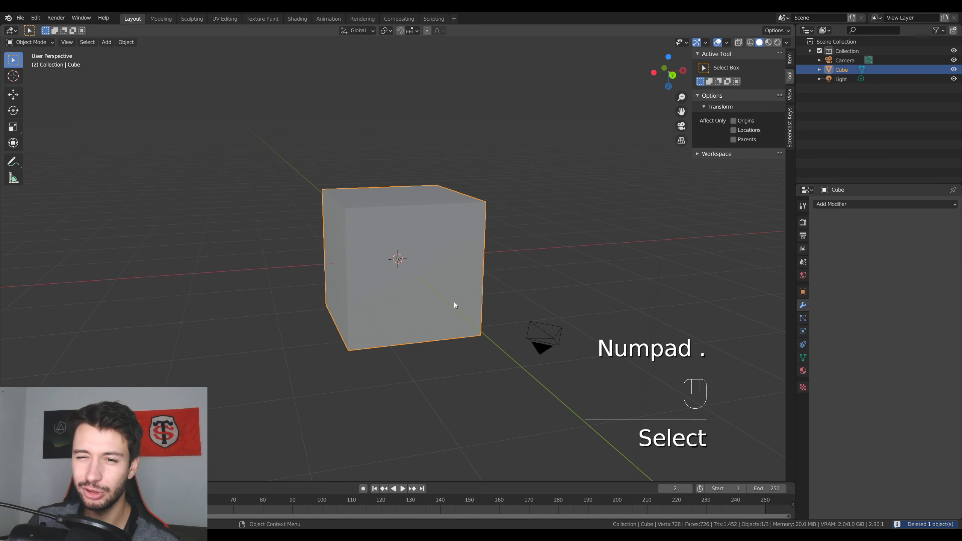
middle_click_drag(453, 303, 533, 279)
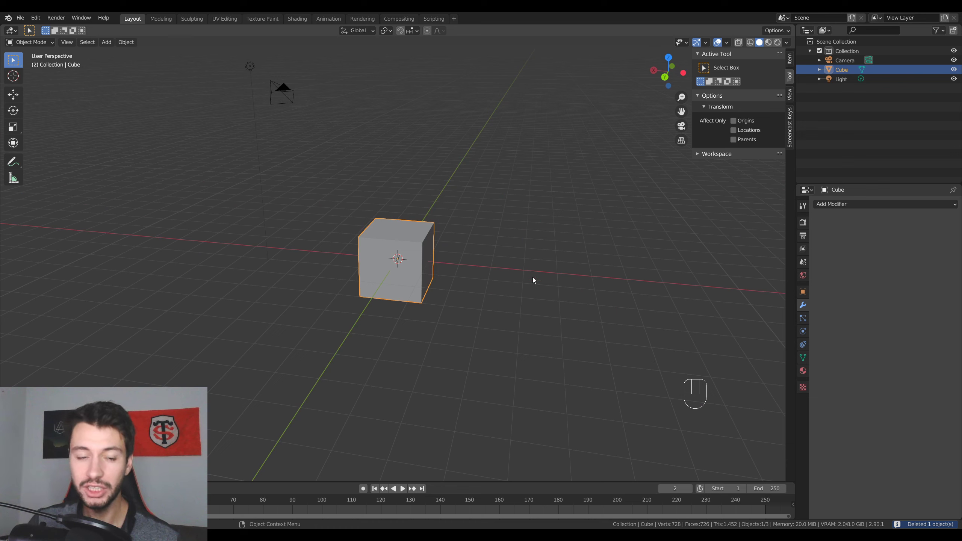
- Duplicate the remaining cube to a spot beside it along the X axis and reselect the original cube
key("shift+d")
left_click(576, 288)
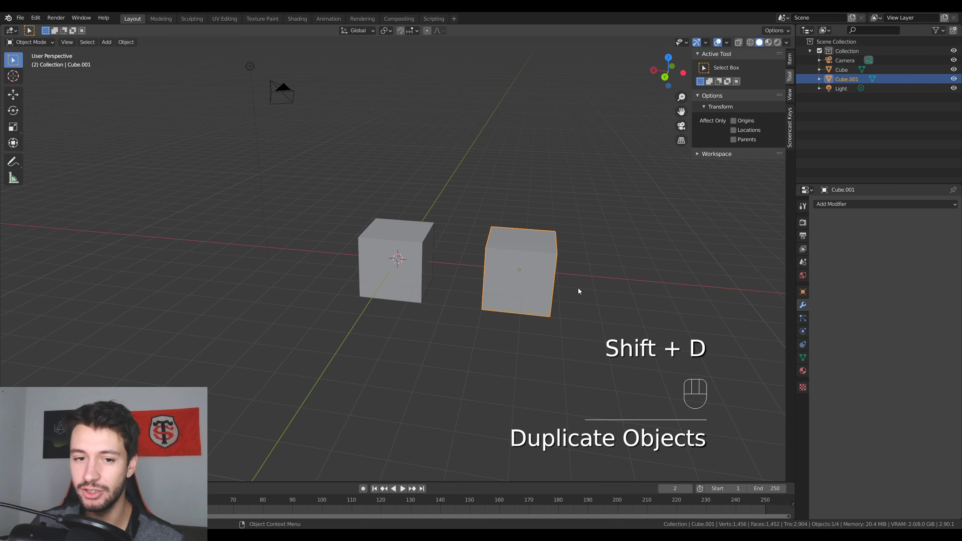
middle_click_drag(509, 287, 488, 281)
left_click(404, 243)
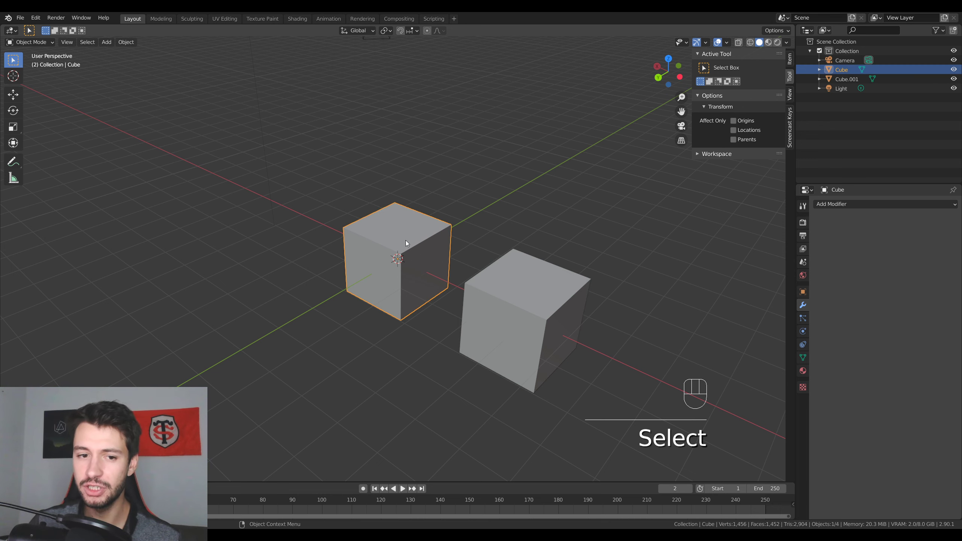
key("Tab")
left_click(425, 273)
middle_click_drag(425, 273, 440, 273)
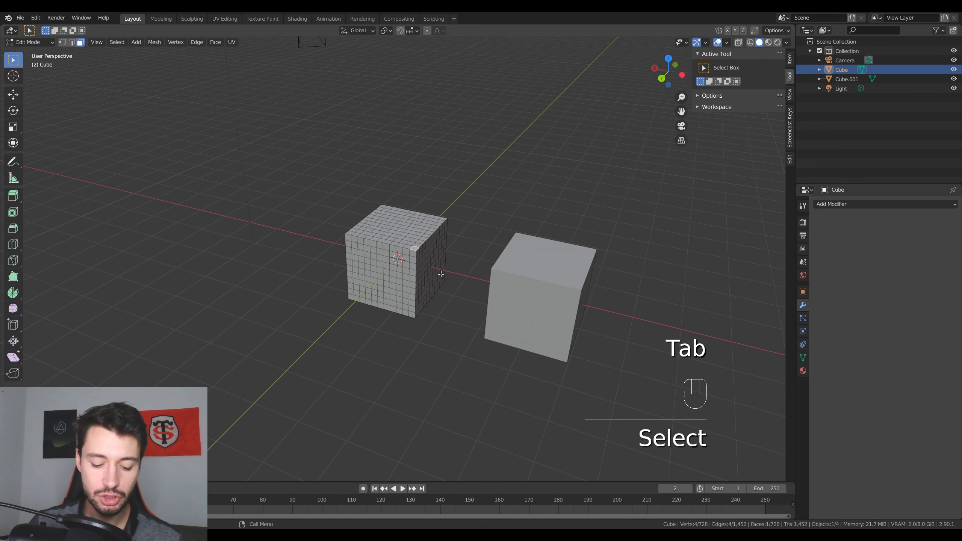
key("g")
right_click(437, 277)
key("Tab")
- Place a linked duplicate of the original cube about 4 m away along the global Y axis
mouse_move(491, 308)
middle_mouse_down()
mouse_move(548, 321)
mouse_move(503, 307)
middle_mouse_up()
key("alt+d")
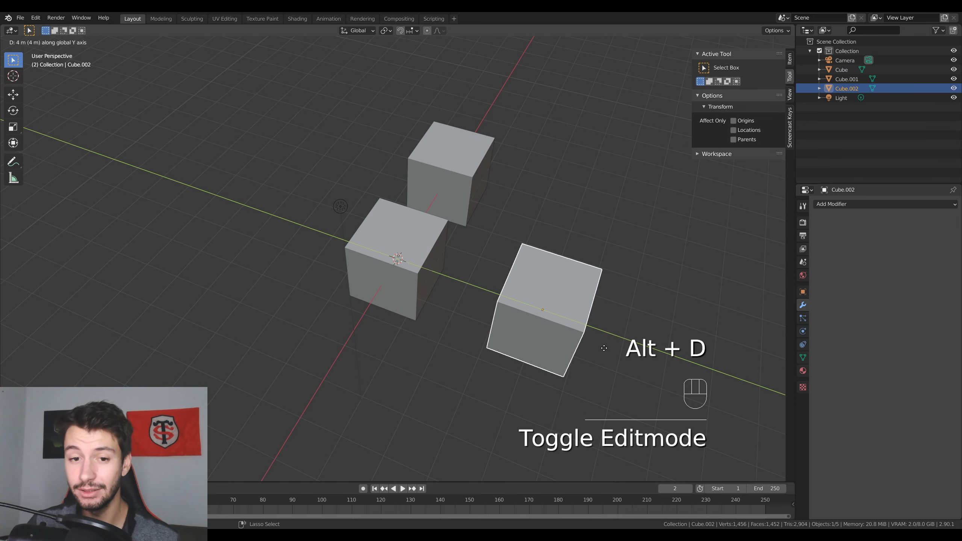
left_click(571, 329)
middle_click_drag(571, 329, 665, 427)
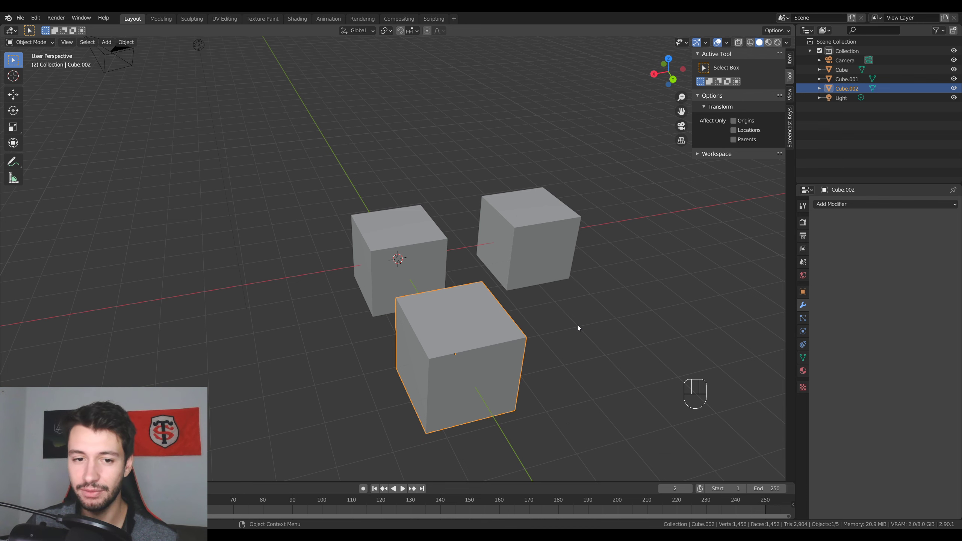
middle_click_drag(578, 327, 423, 261)
- Edit the linked duplicate's mesh and extrude a single top face upward into a tall thin column
key("Tab")
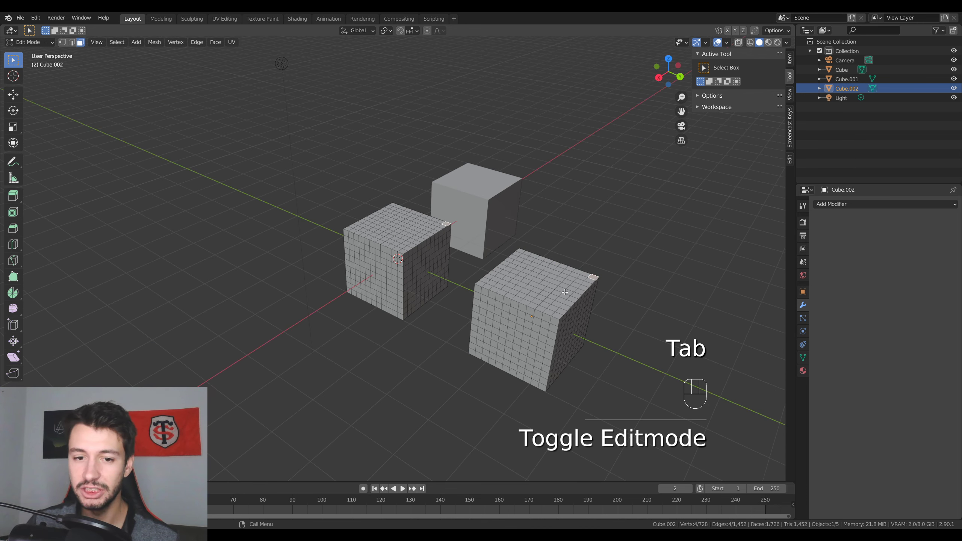
left_click(469, 260)
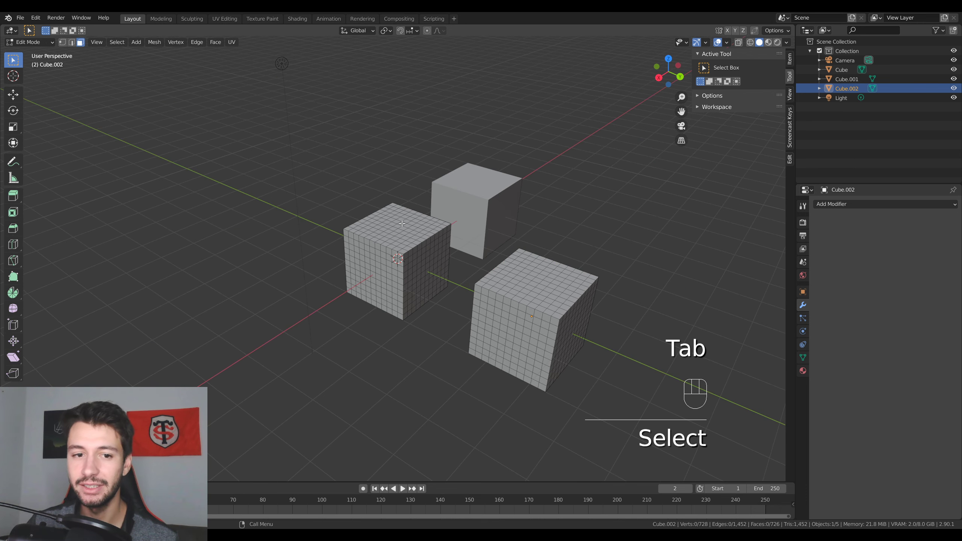
left_click(397, 223)
left_click(537, 280)
left_click(528, 292)
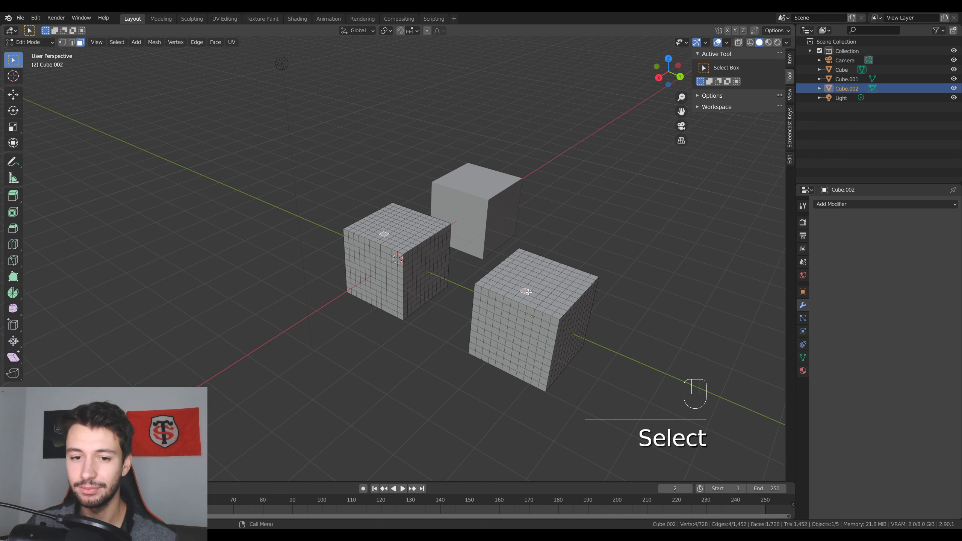
key("e")
left_click(522, 235)
- Extrude another single top face of the linked duplicate downward into a small hole and return to Object Mode
left_click(551, 284)
key("e")
left_click(548, 305)
middle_click_drag(547, 290, 534, 289)
key("Tab")
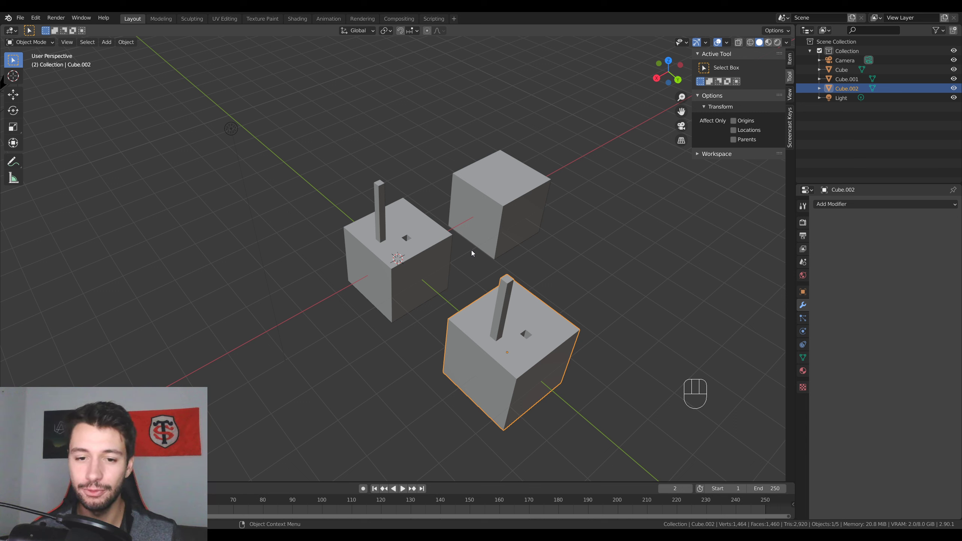
- Delete the linked duplicate and the original cube, keeping only the independent copy
left_click(488, 178)
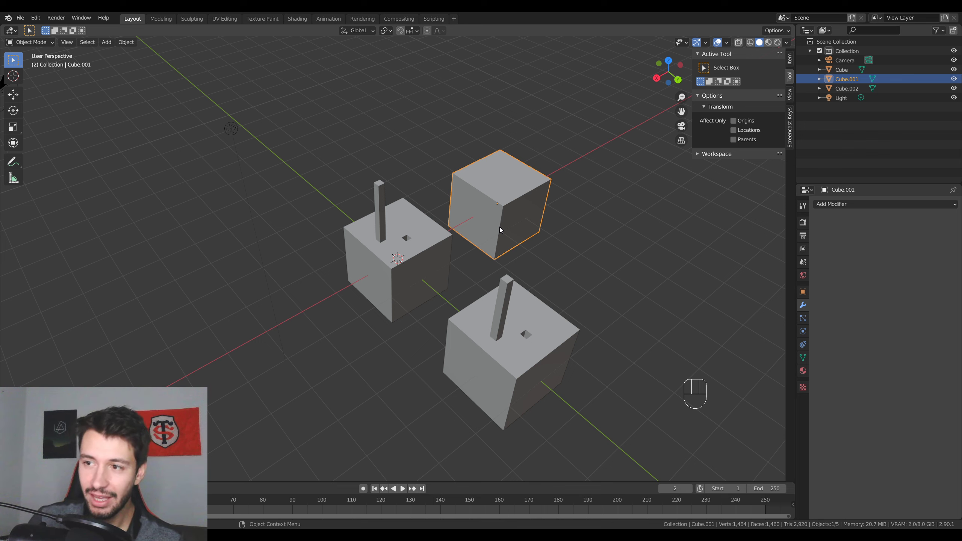
left_click(526, 337)
key("Delete")
left_click(411, 282)
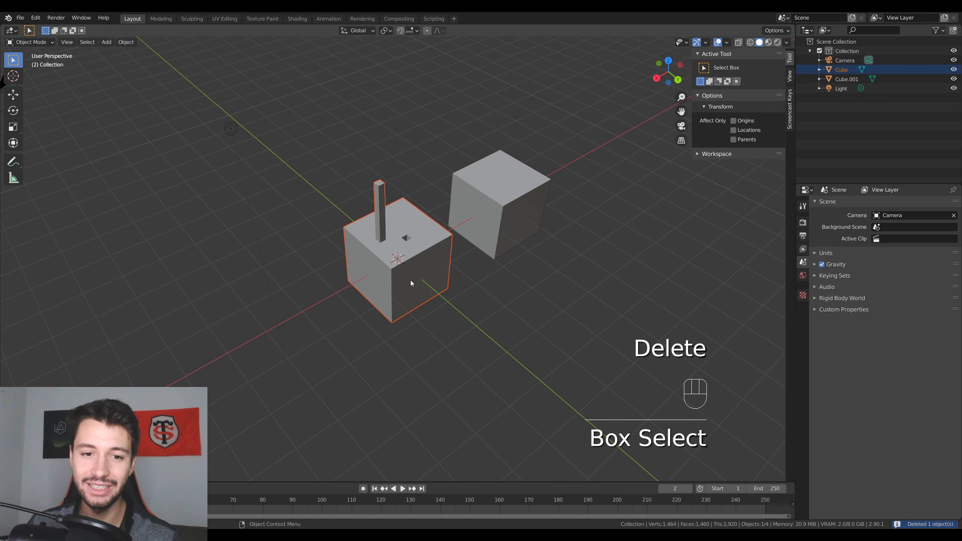
key("Delete")
- Add a UV sphere at the 3D cursor and frame it beside the remaining cube
key("shift+a")
mouse_move(425, 269)
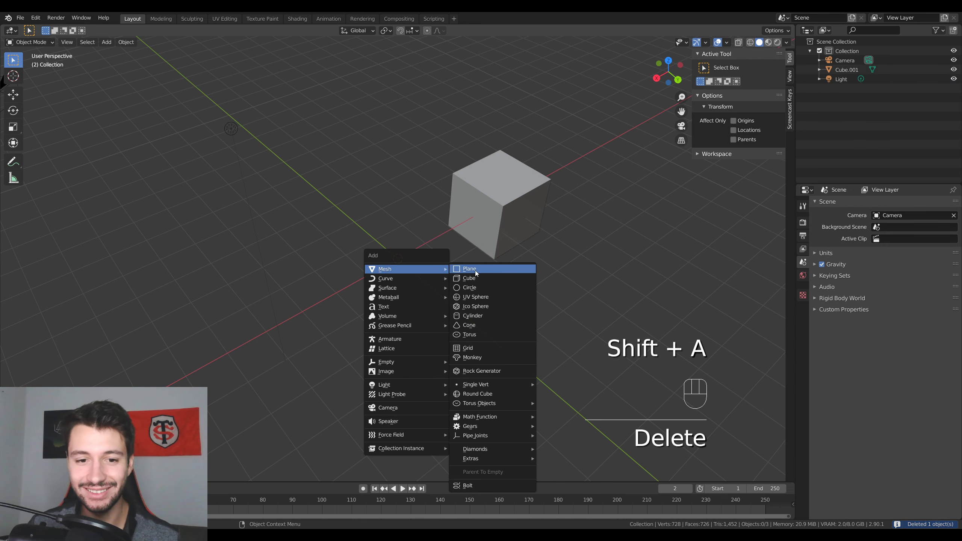
left_click(474, 296)
key("KP_Decimal")
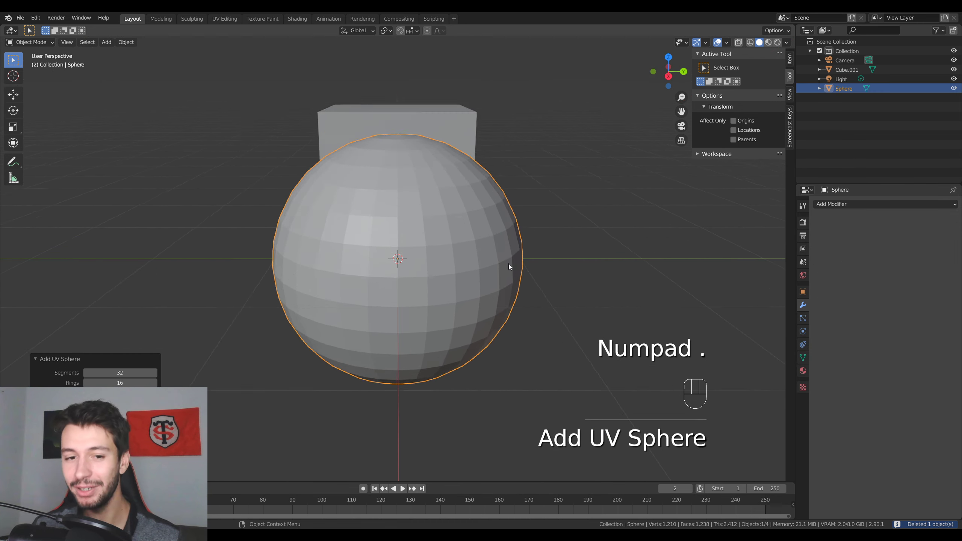
scroll(499, 266, "down", 4)
middle_click_drag(499, 266, 399, 262)
- Enter Edit Mode on the sphere with edge selection and loop-select several of its edge loops one at a time
key("Tab")
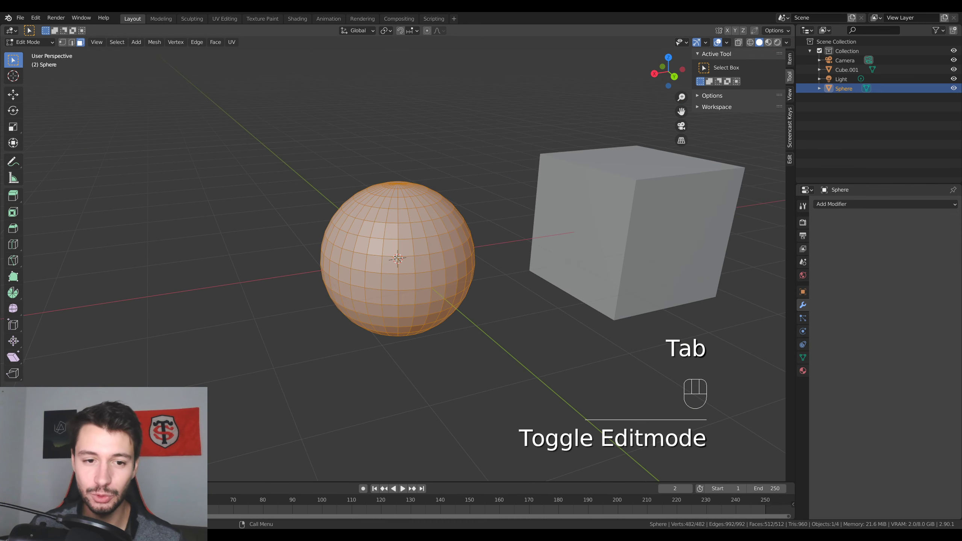
scroll(408, 246, "up", 3)
key("2")
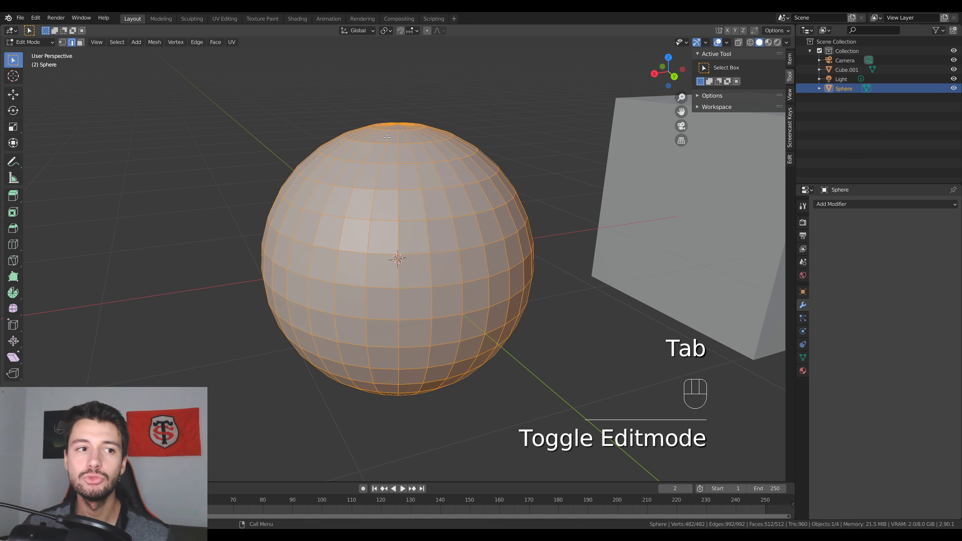
left_click(407, 246, "alt")
left_click(382, 315, "alt")
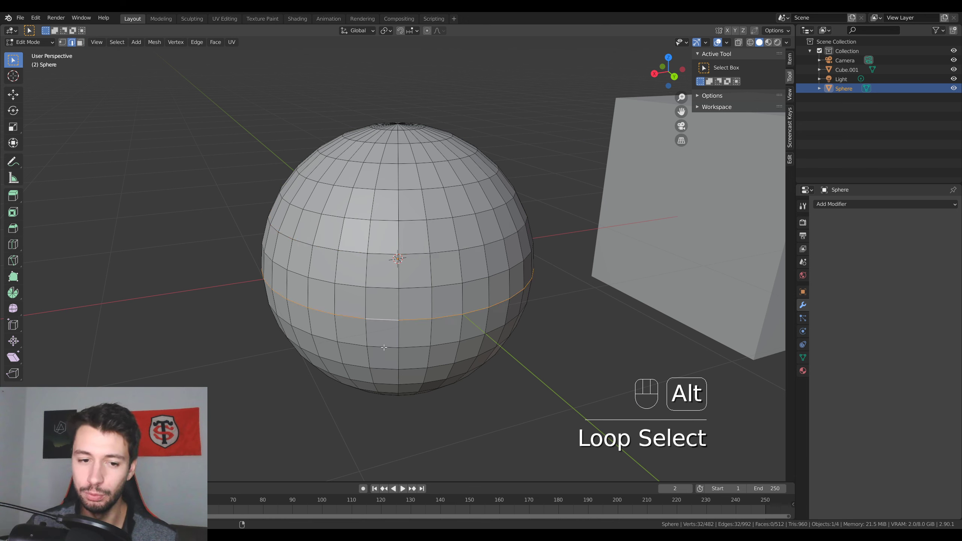
left_click(383, 347, "alt")
left_click(380, 255, "alt")
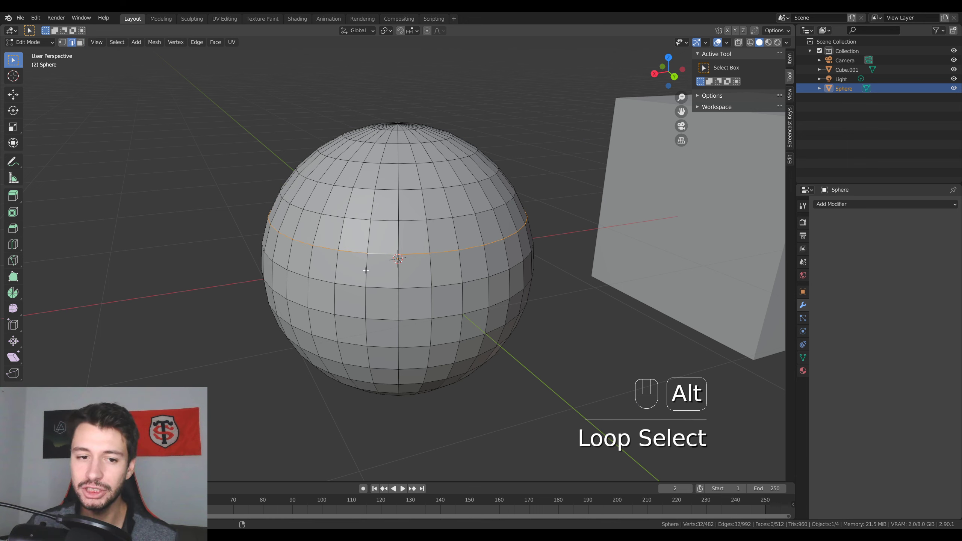
- Select five neighbouring vertical edges in the sphere's middle row one by one and clear the selection
left_click_drag(359, 270, 352, 268)
left_click(337, 267)
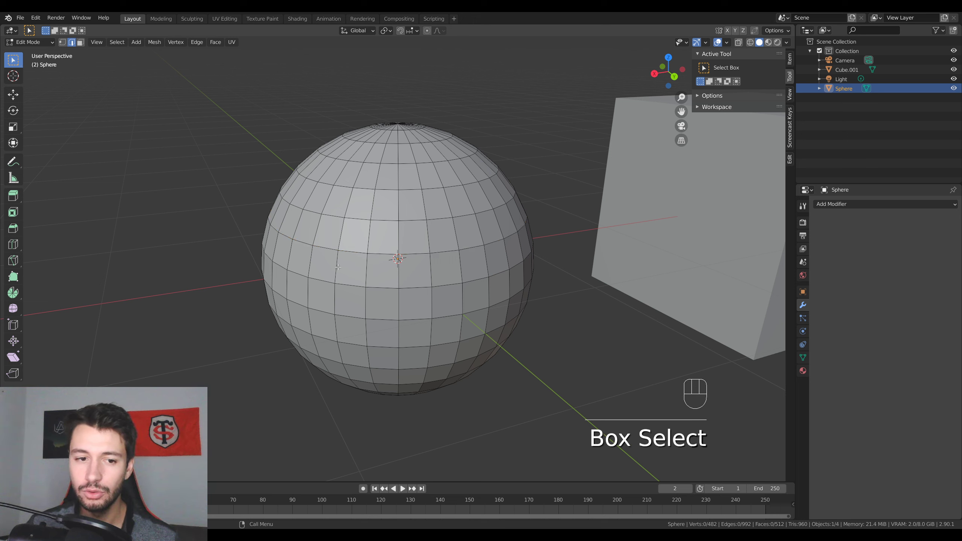
left_click(336, 267)
left_click(366, 269, "shift")
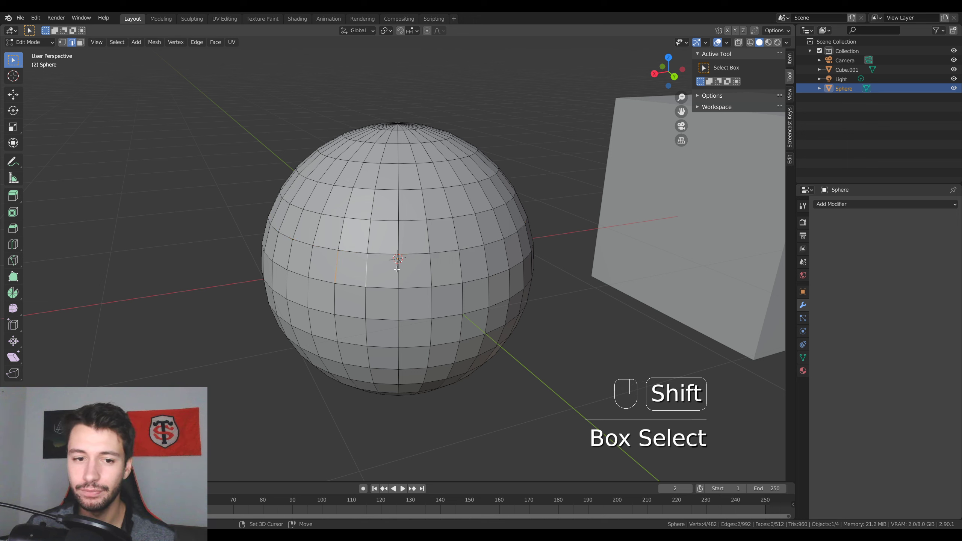
left_click(398, 269, "shift")
left_click(430, 270, "shift")
left_click(461, 270, "shift")
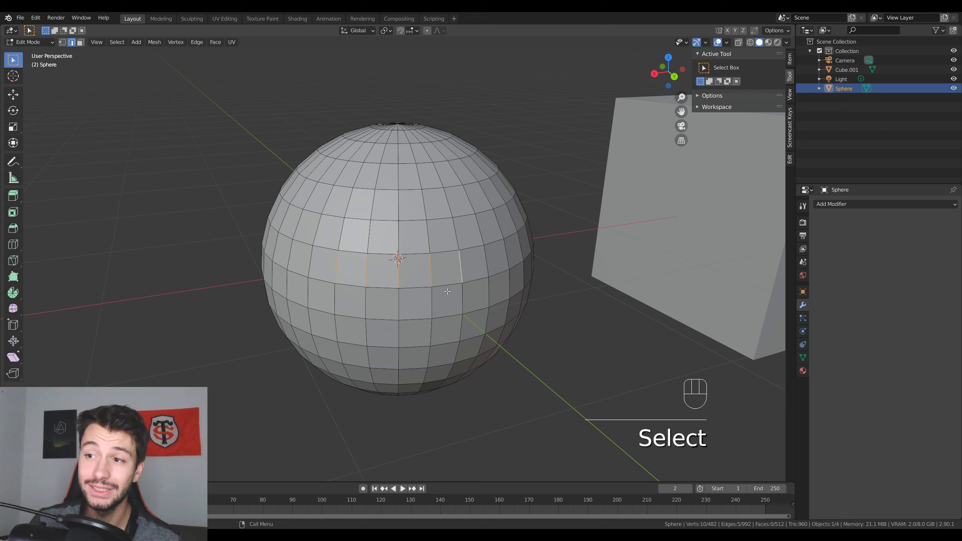
left_click(216, 229)
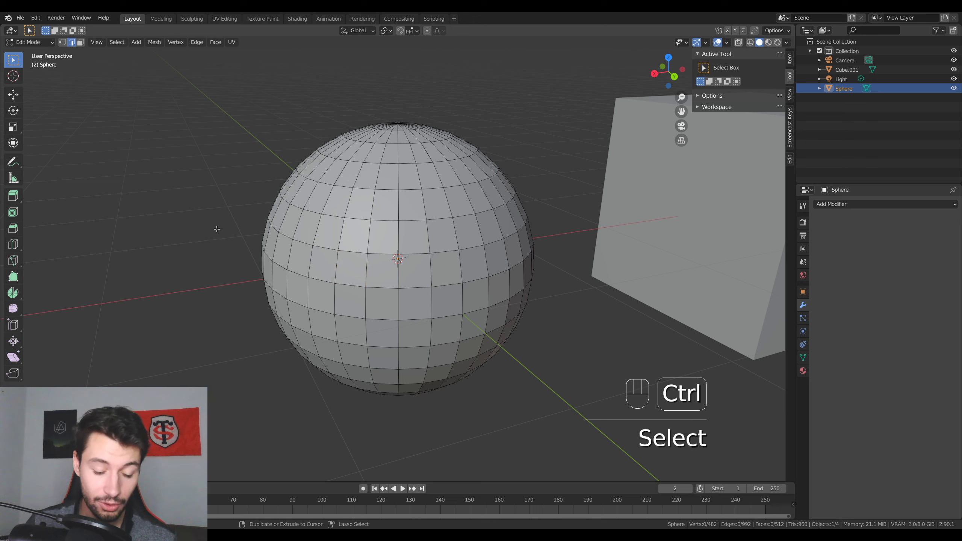
- Try Edge Ring Select on the sphere's horizontal and vertical edges, ending with the ring of vertical edges above the middle row
left_click(399, 276, "ctrl+alt")
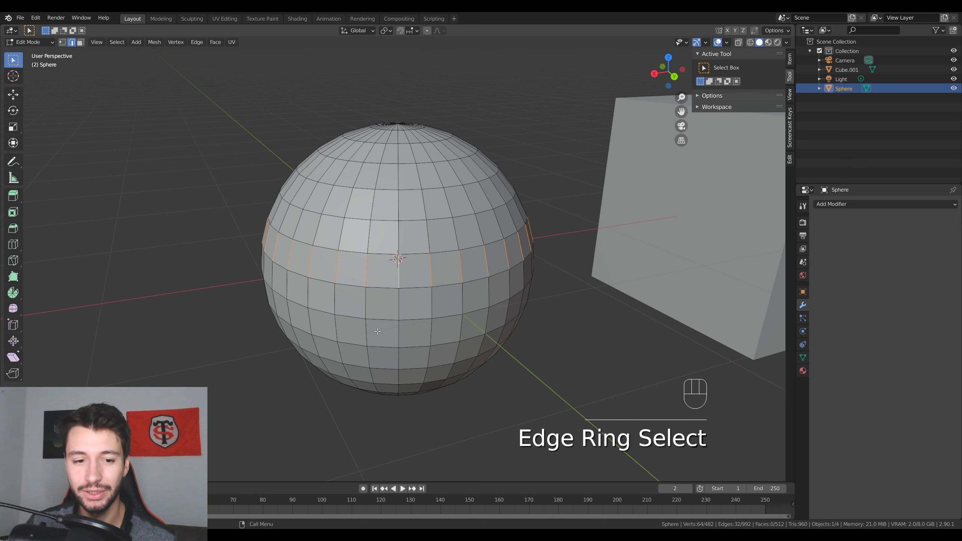
left_click(380, 318, "ctrl+alt")
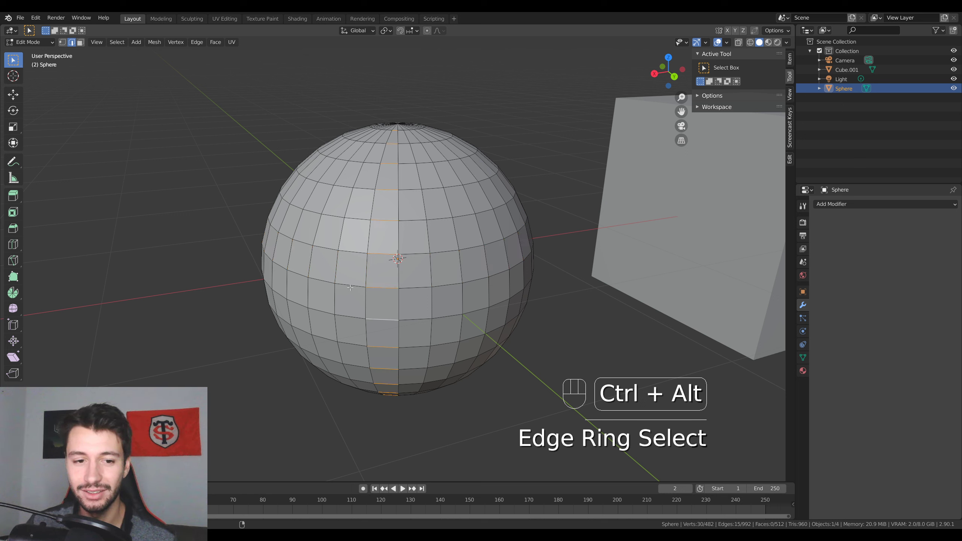
left_click(384, 288, "ctrl+alt")
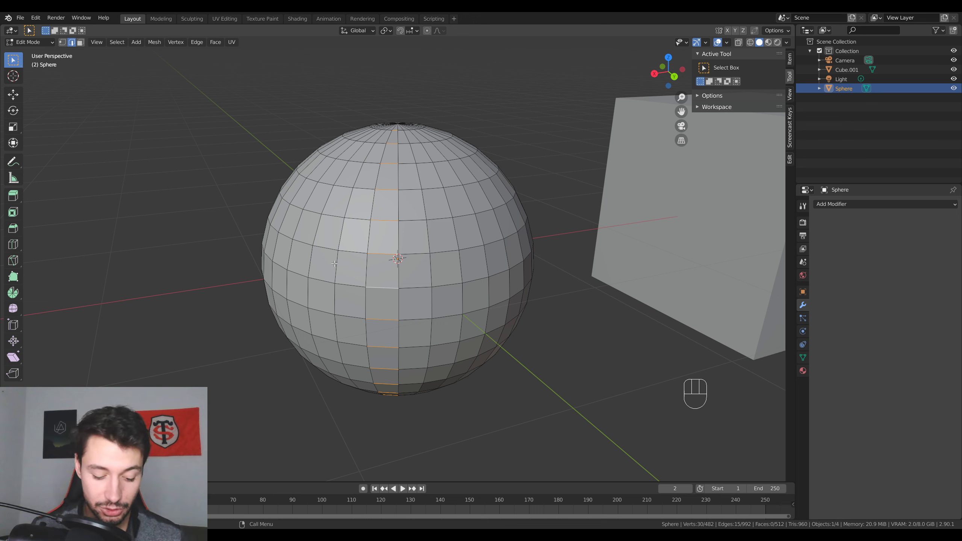
left_click(341, 234, "ctrl+alt")
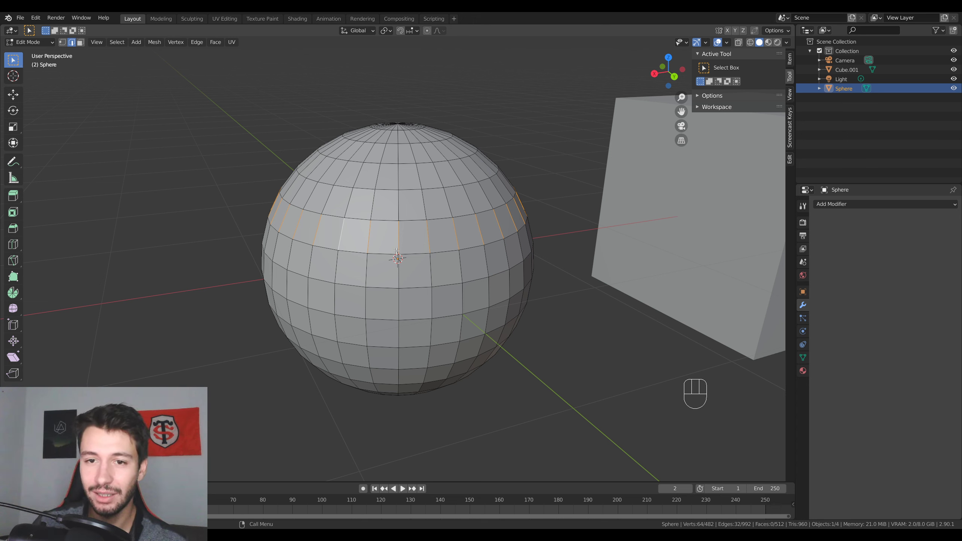
- Select an edge ring around the lower part of the remaining cube's mesh and switch to vertex selection mode
key("Tab")
left_click(698, 227)
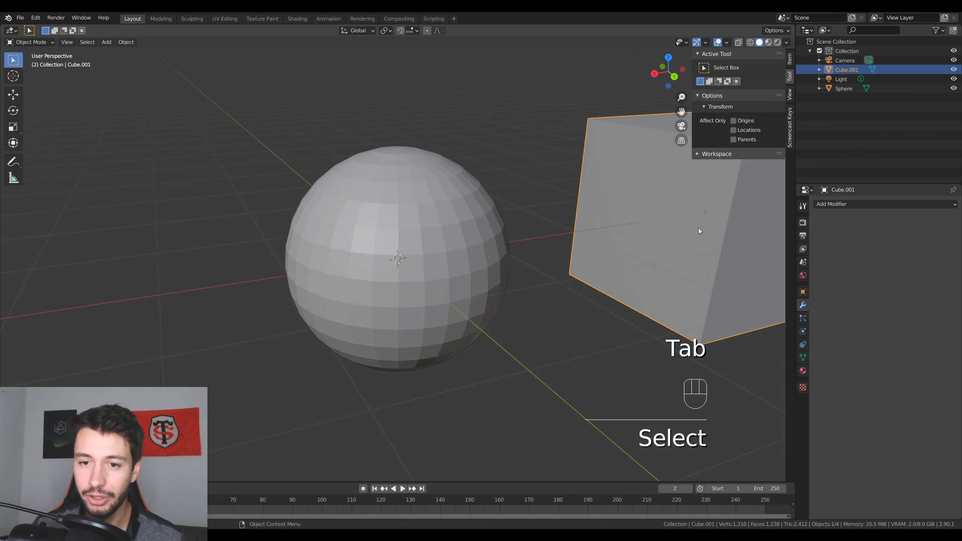
key("Tab")
middle_click_drag(698, 228, 568, 273, "shift")
left_click(538, 322, "ctrl+alt")
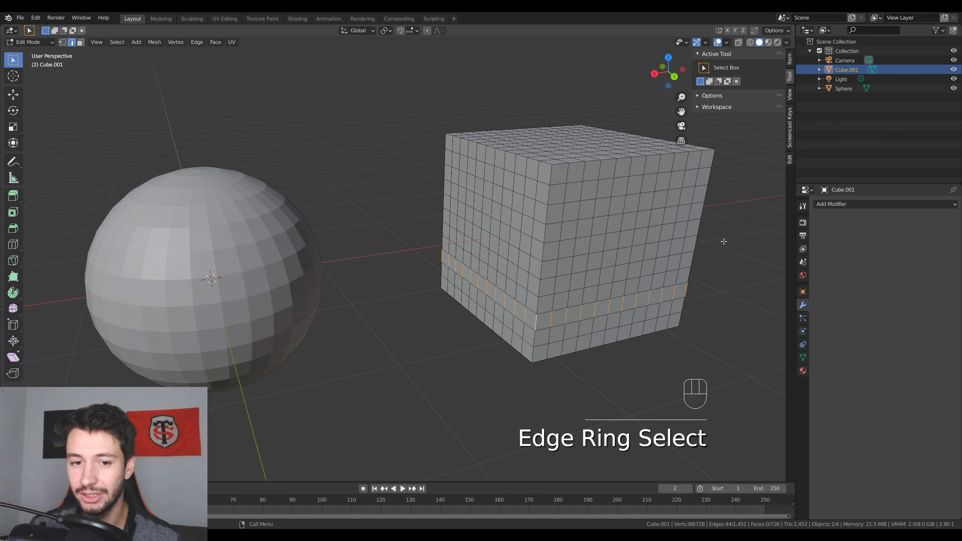
left_click(62, 42)
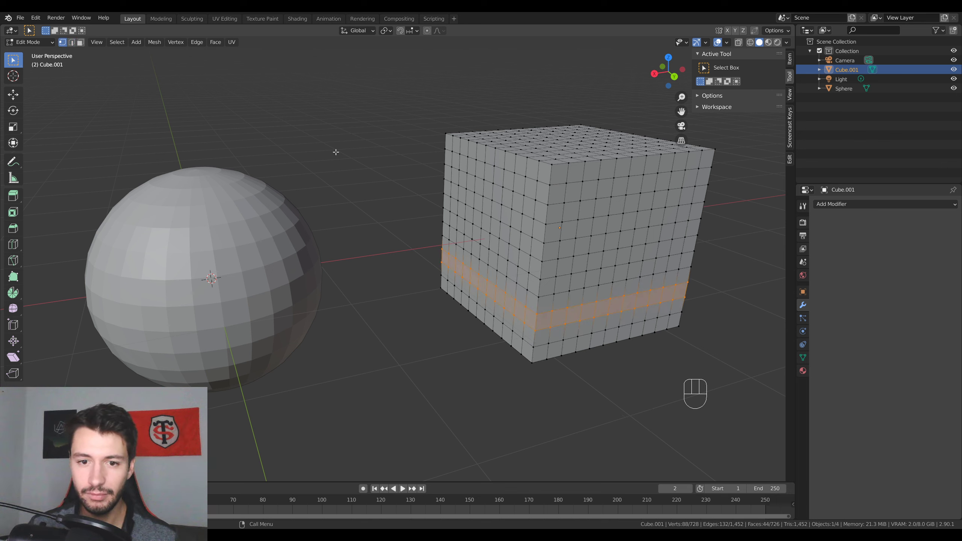
- Try Edge Ring Select on the cube in vertex and face modes, ending with a vertical band of faces, and leave Edit Mode
left_click(543, 262, "ctrl+alt")
left_click(573, 258, "ctrl+alt")
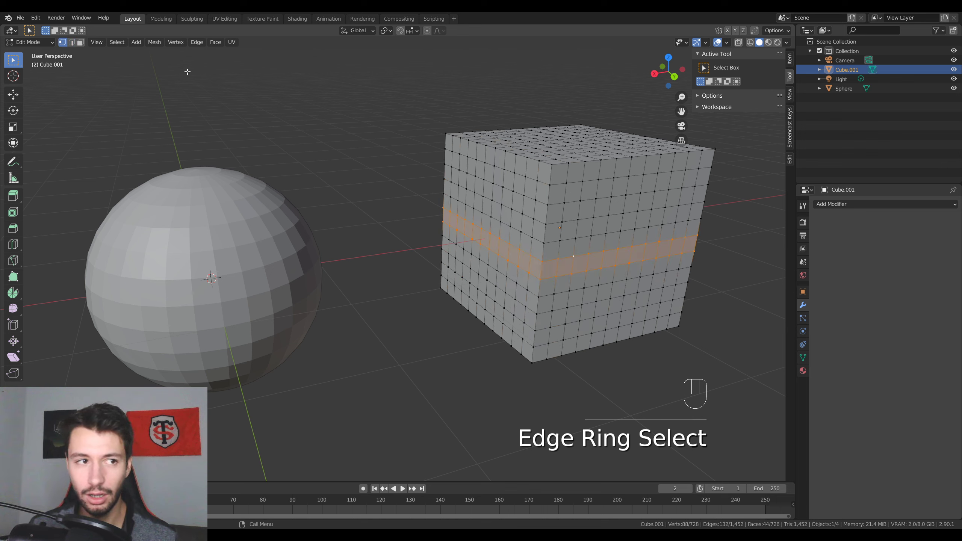
left_click(580, 217, "ctrl+alt")
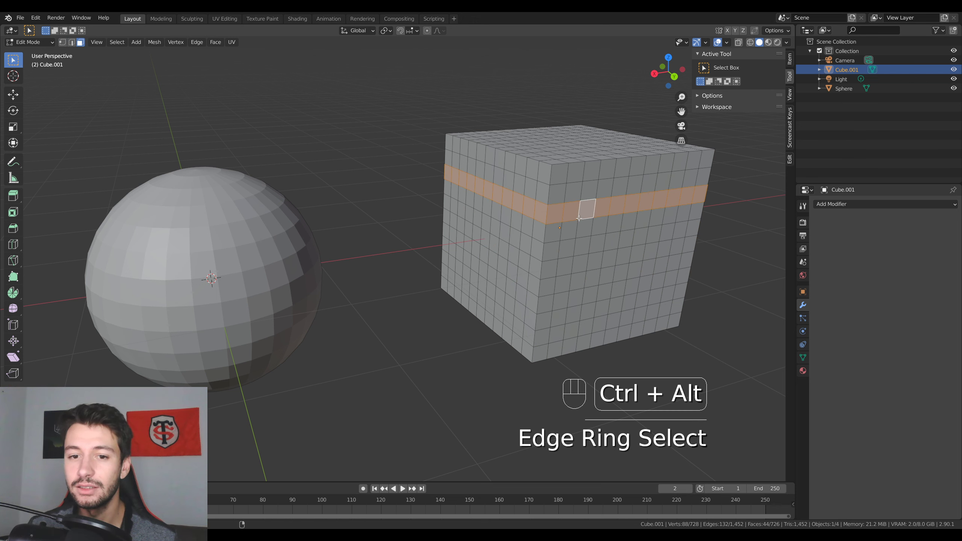
left_click(569, 225, "ctrl+alt")
left_click(569, 248, "ctrl+alt")
left_click(580, 244, "ctrl+alt")
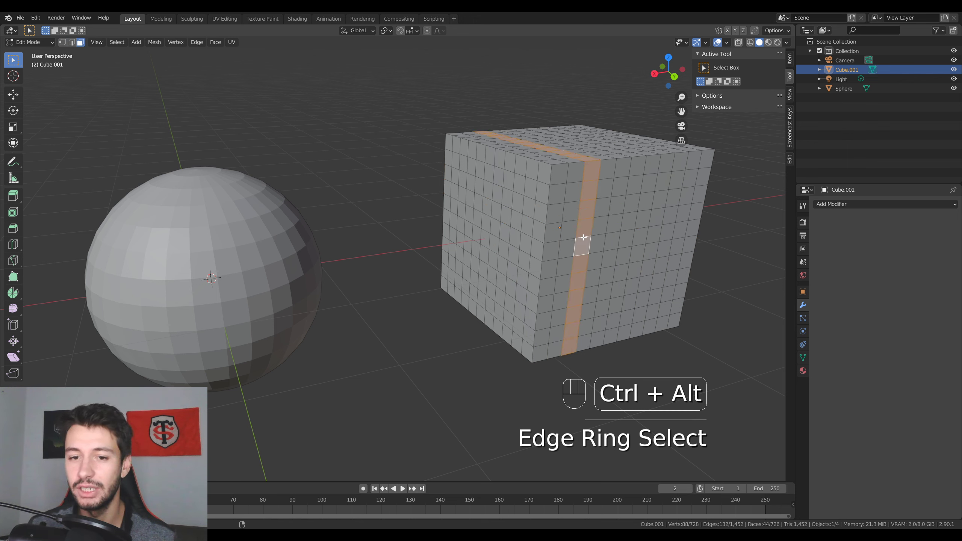
key("Tab")
- Add a cylinder to the scene and move it along into the open space beside the sphere
middle_click_drag(258, 268, 318, 267, "shift")
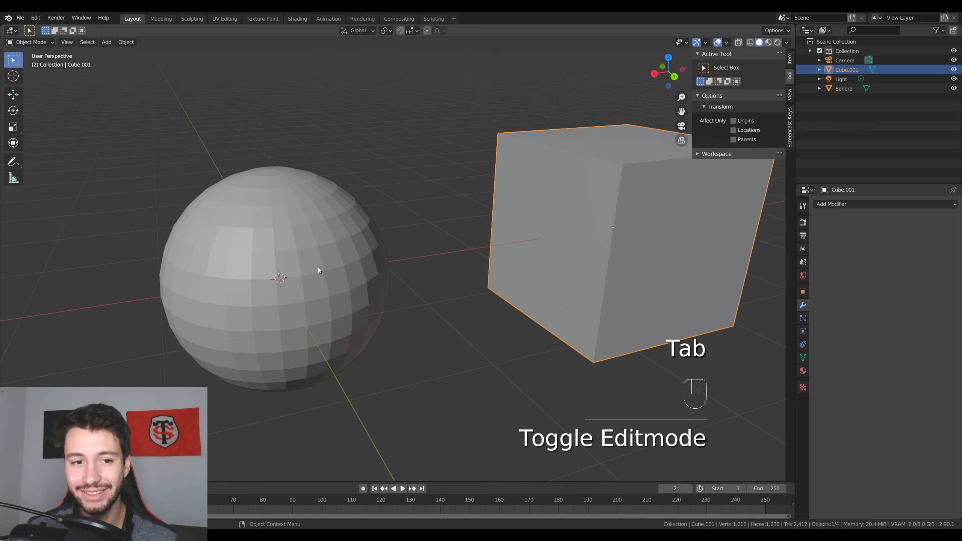
scroll(379, 196, "down", 7)
middle_click_drag(378, 201, 436, 230)
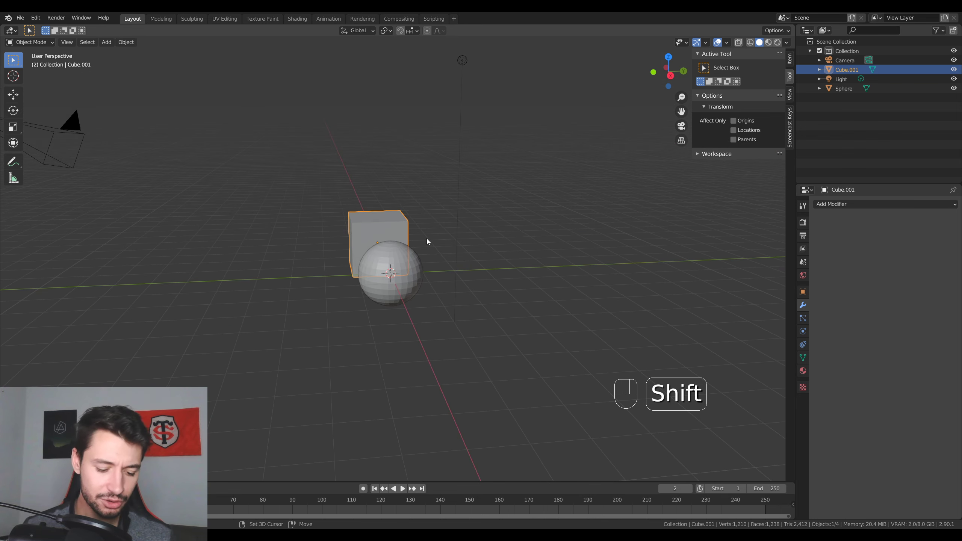
key("shift+a")
mouse_move(428, 238)
left_click(482, 285)
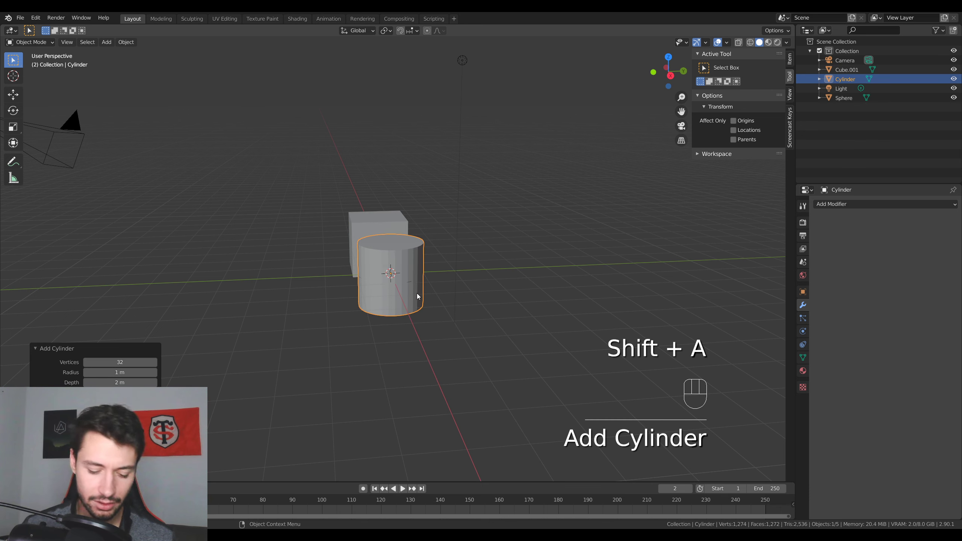
key("g")
left_click(560, 287)
middle_click_drag(560, 287, 529, 277, "shift")
scroll(468, 268, "up", 5)
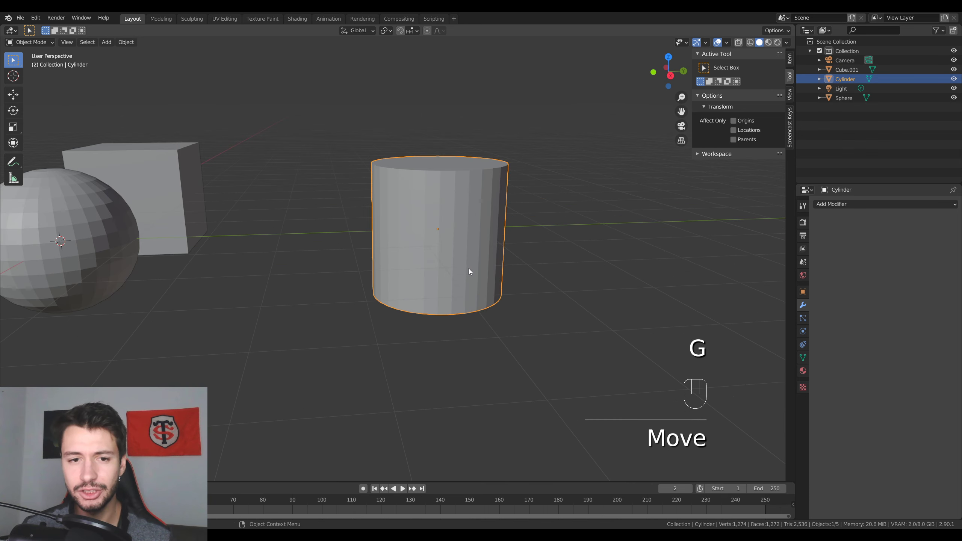
- Enter Edit Mode on the cylinder and scale its top face down to taper the shape
key("Tab")
left_click(440, 167)
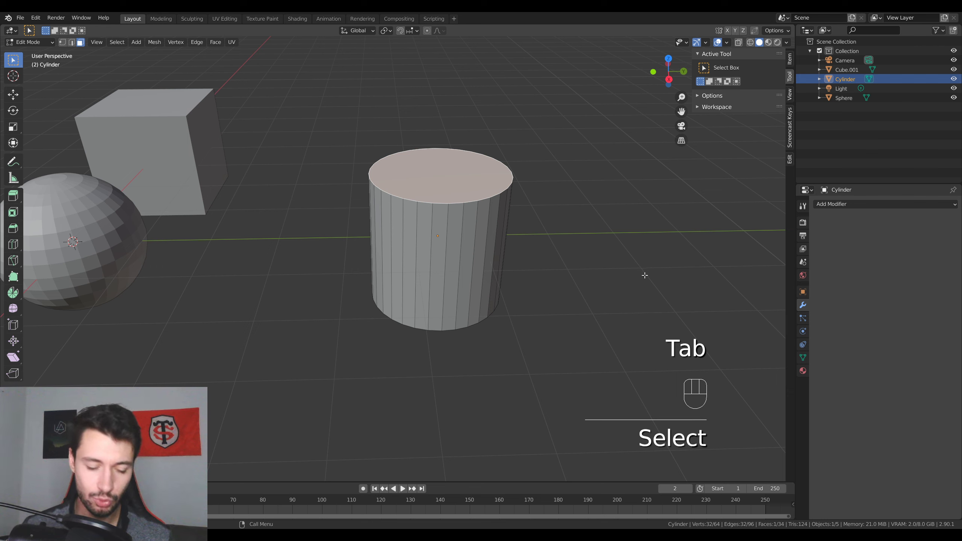
key("s")
left_click(563, 246)
middle_click_drag(524, 275, 534, 238)
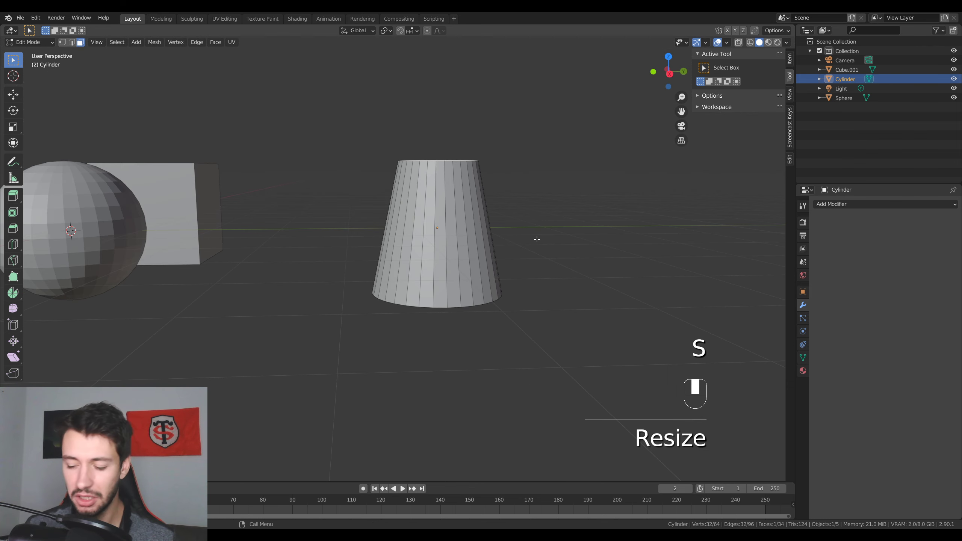
- Scale the cylinder's top face down further from the right orthographic view until the body is almost cone-shaped
key("KP_1")
key("KP_3")
key("KP_Decimal")
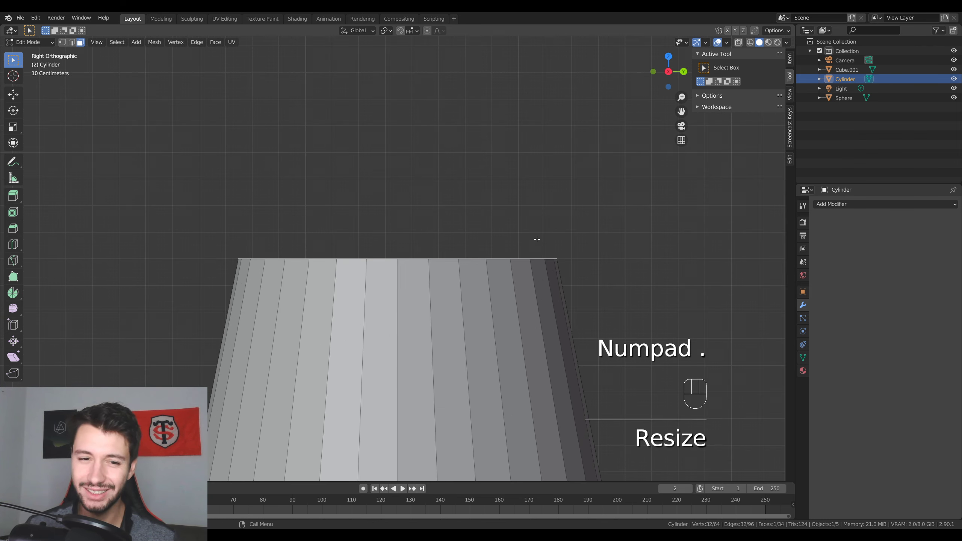
scroll(535, 239, "down", 6)
middle_click_drag(497, 382, 528, 231, "shift")
key("s")
left_click(453, 198)
middle_click_drag(454, 198, 387, 262)
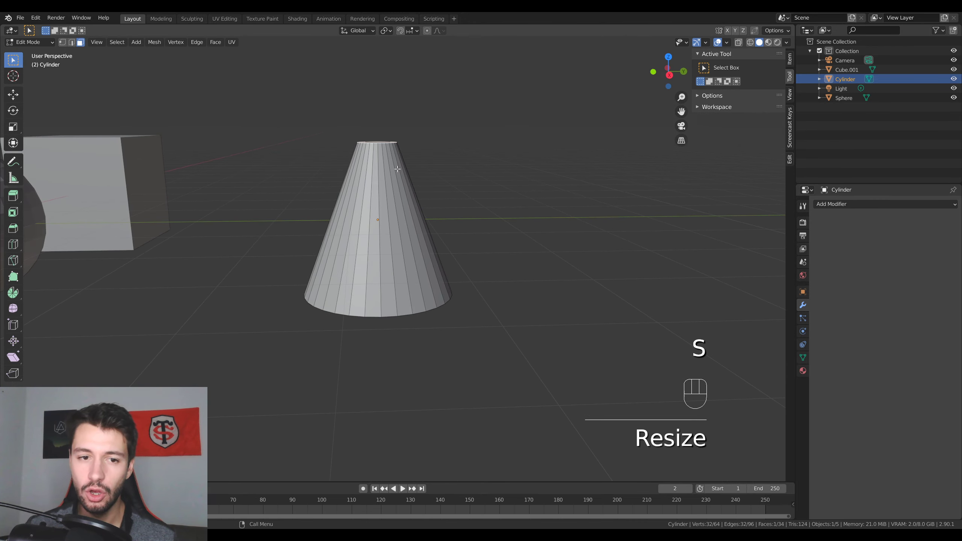
- Add one horizontal loop cut around the middle of the tapered cylinder
left_click(413, 227)
left_click(554, 245)
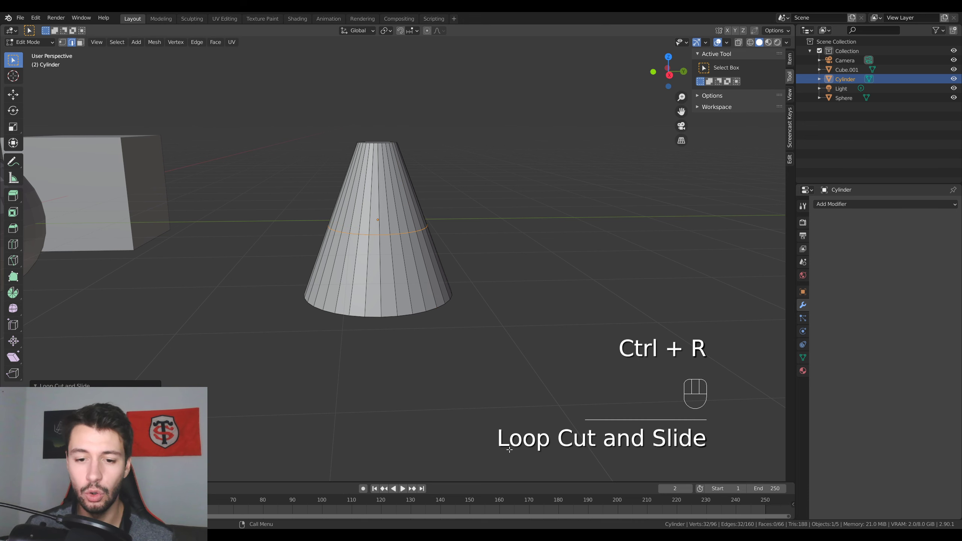
scroll(457, 292, "up", 3)
scroll(511, 219, "down", 3)
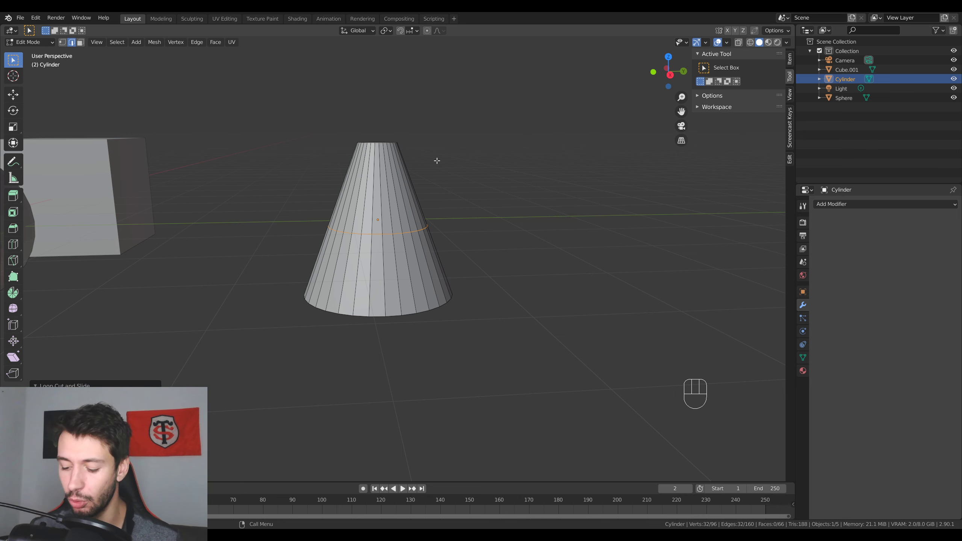
- Try to move the cylinder's middle edge loop along the global Z axis
key("KP_1")
key("KP_3")
middle_click_drag(434, 156, 435, 205)
key("g")
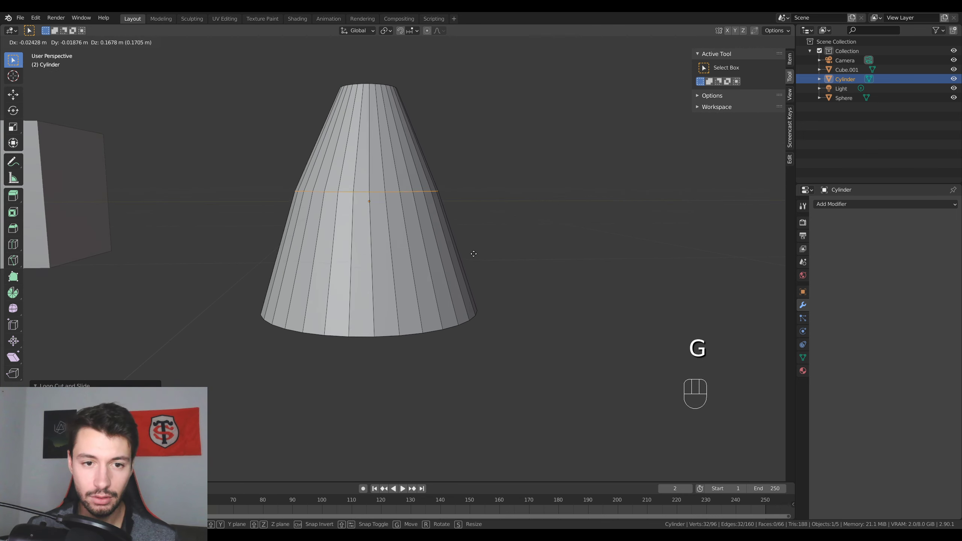
key("z")
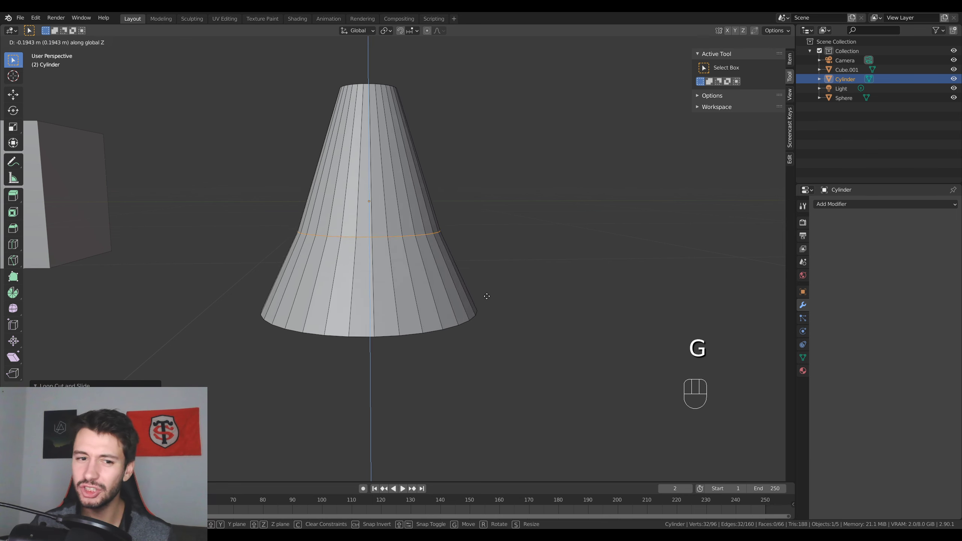
right_click(482, 250)
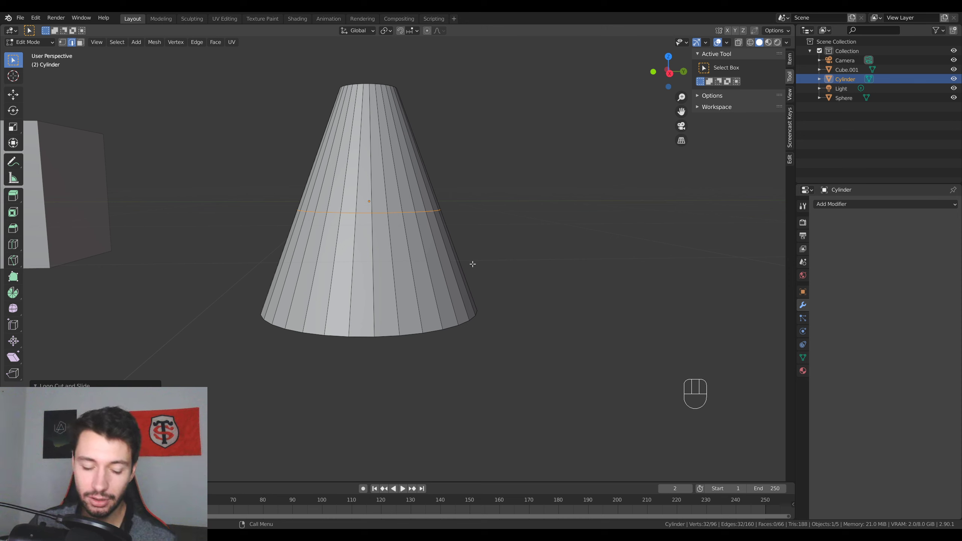
- Edge-slide the loop along the tapered surface up near the top, and slide it back down below the middle in two moves
key("g")
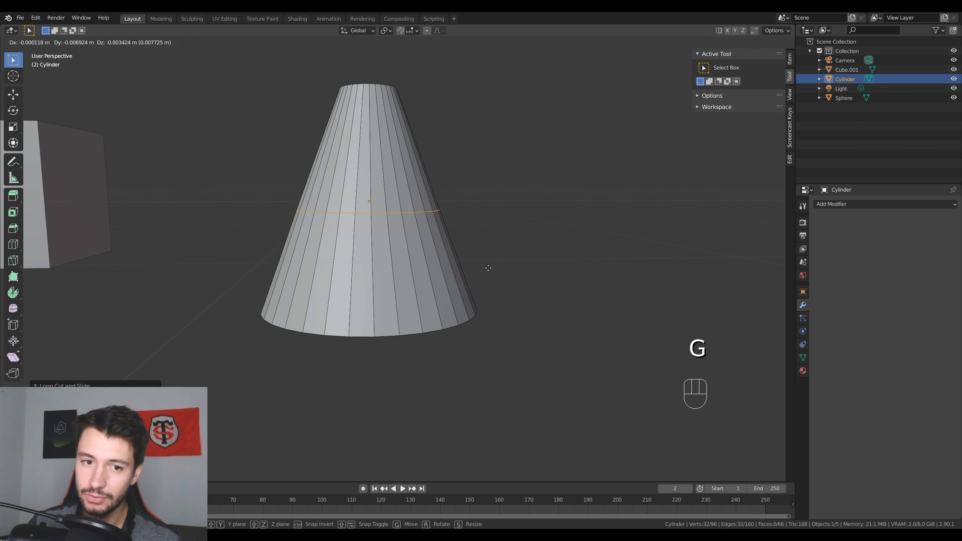
key("g")
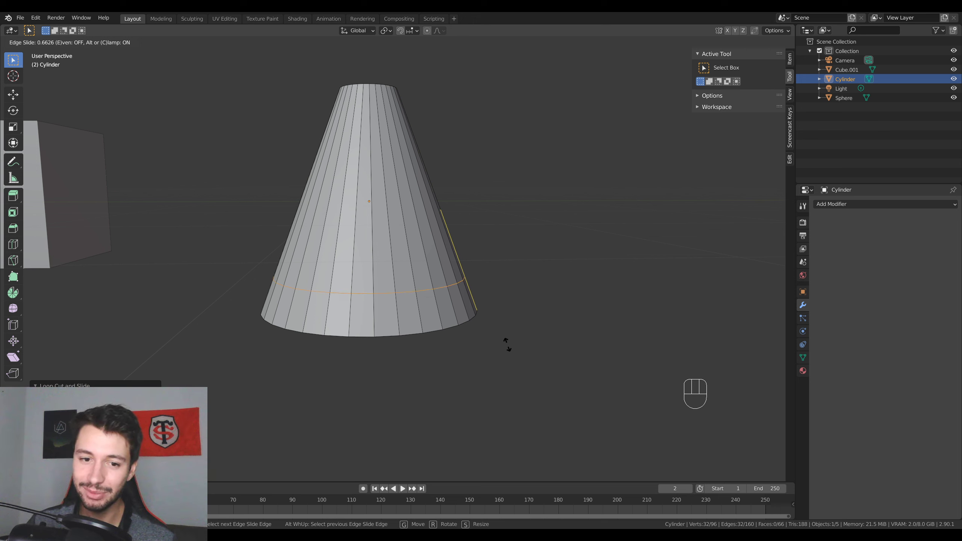
left_click(445, 185)
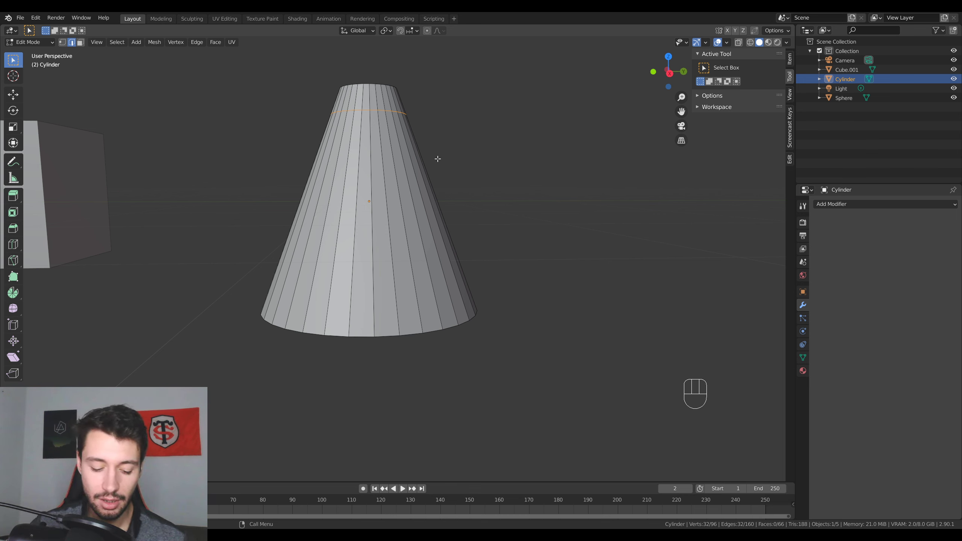
key("g")
key("g")
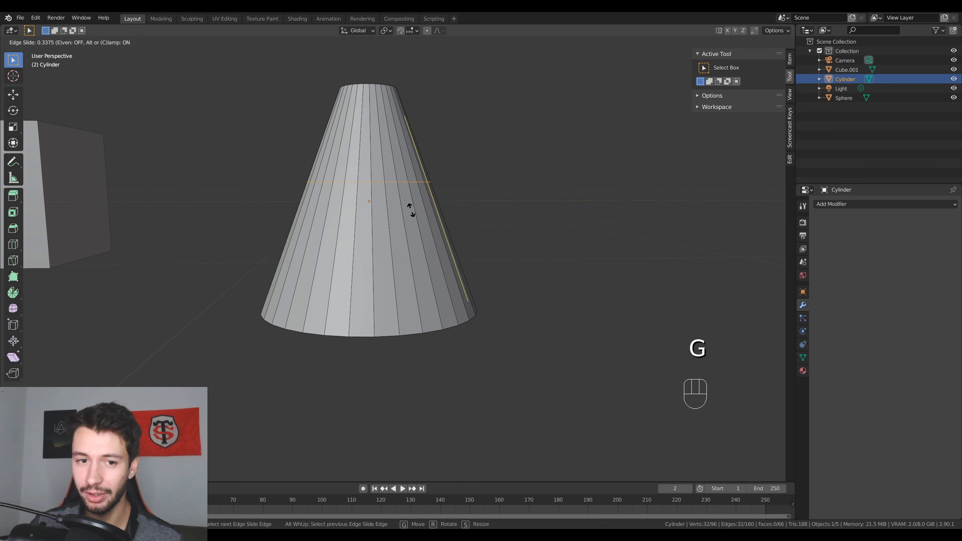
left_click(411, 210)
key("g")
key("g")
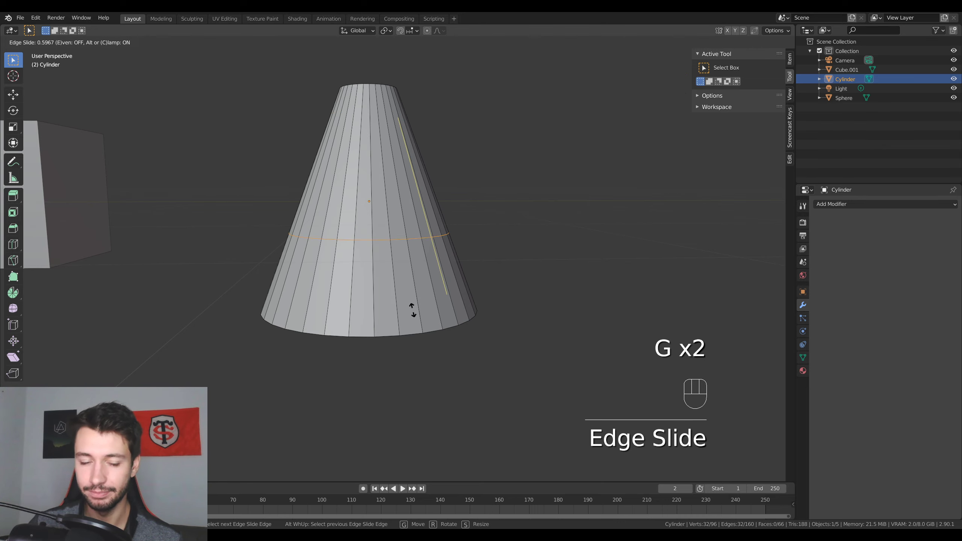
left_click(412, 310)
- Leave Edit Mode and delete the tapered cylinder
middle_click_drag(412, 310, 419, 237)
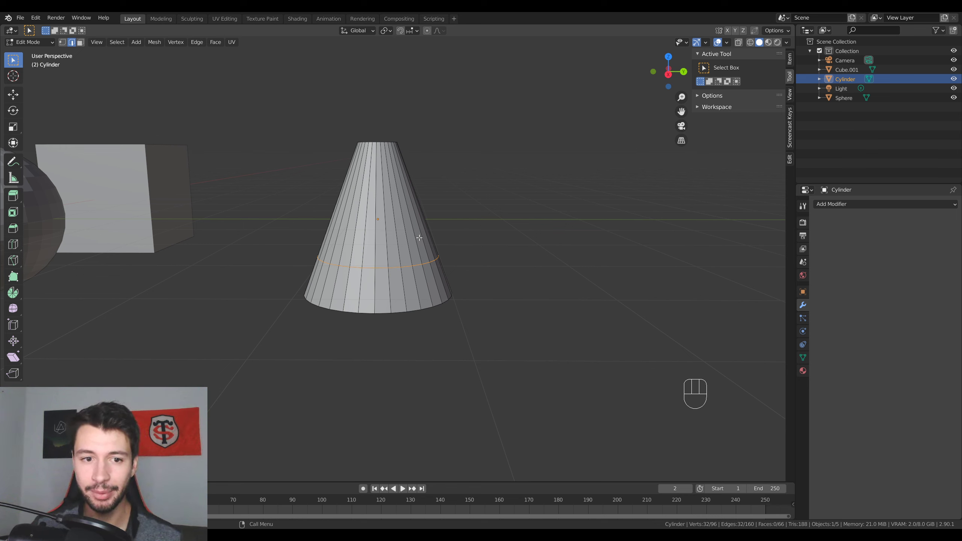
scroll(432, 203, "down", 3)
middle_click_drag(457, 208, 477, 228)
key("Tab")
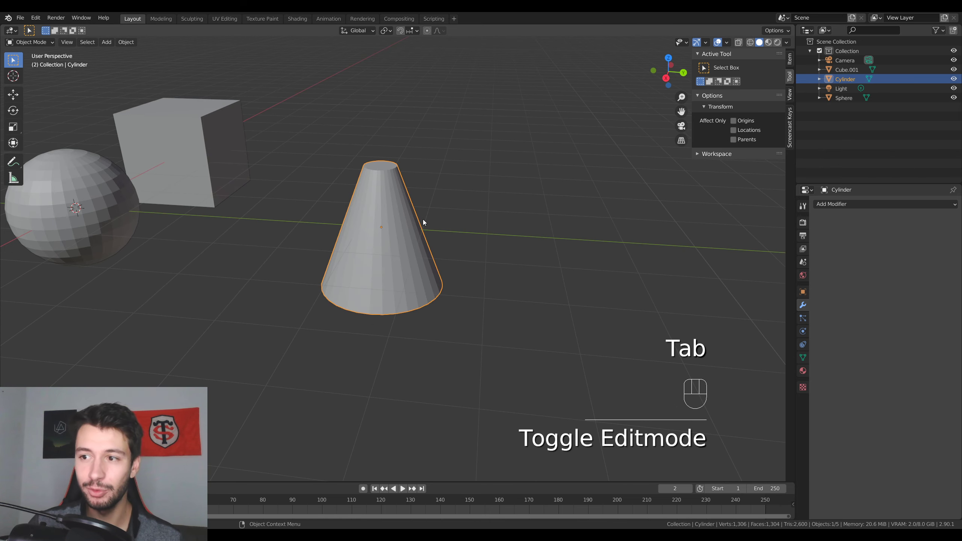
key("Delete")
middle_click_drag(381, 206, 260, 201)
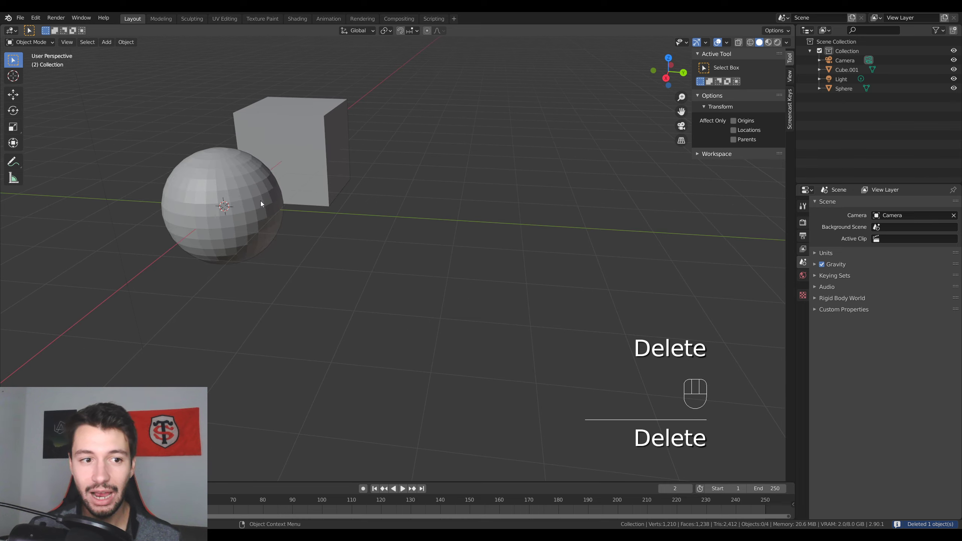
- Enter Edit Mode on the sphere and select a vertical run of five connected edges down its front
left_click(260, 200)
key("Tab")
key("KP_Decimal")
scroll(427, 120, "down", 4)
middle_click_drag(428, 120, 426, 93)
scroll(379, 322, "up", 2)
left_click(400, 340)
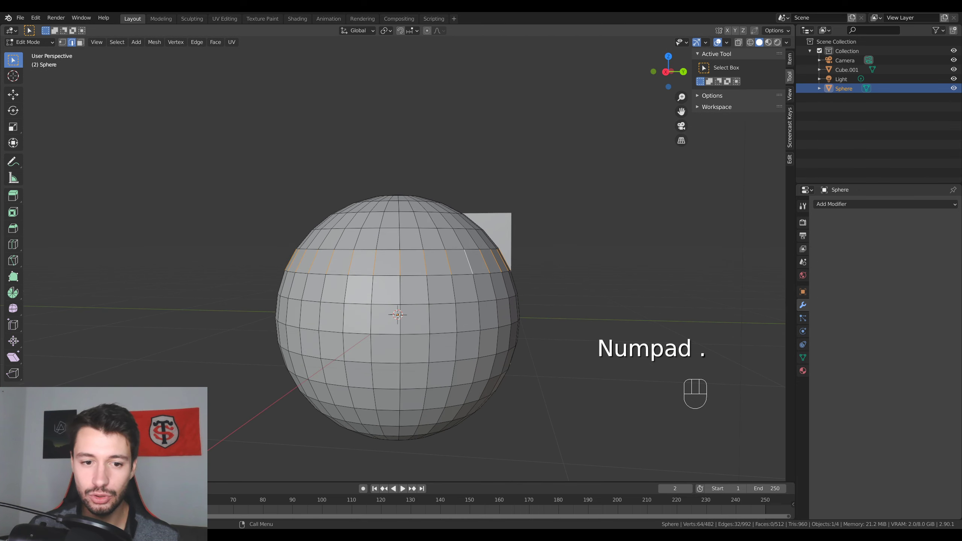
left_click(401, 349, "shift")
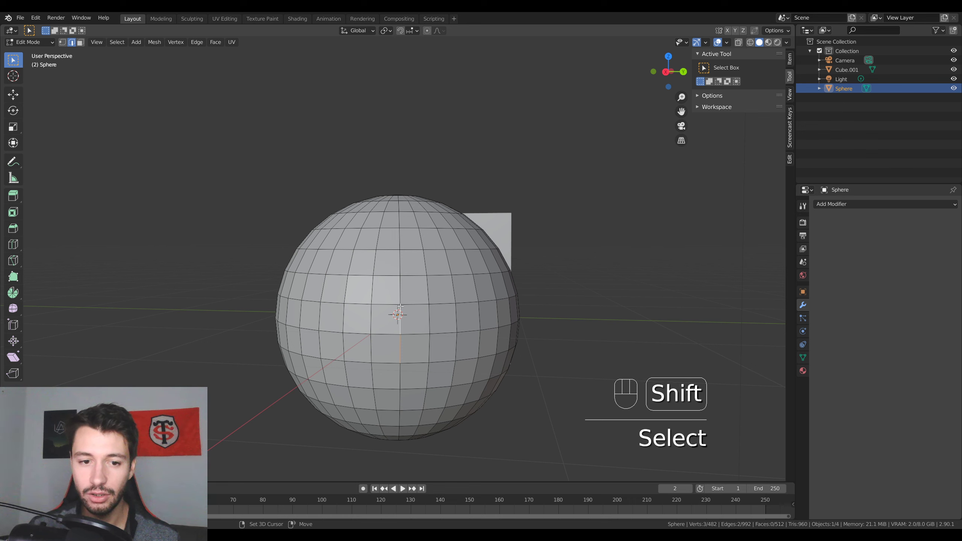
left_click(401, 288, "shift")
left_click(401, 260, "shift")
left_click(400, 375, "shift")
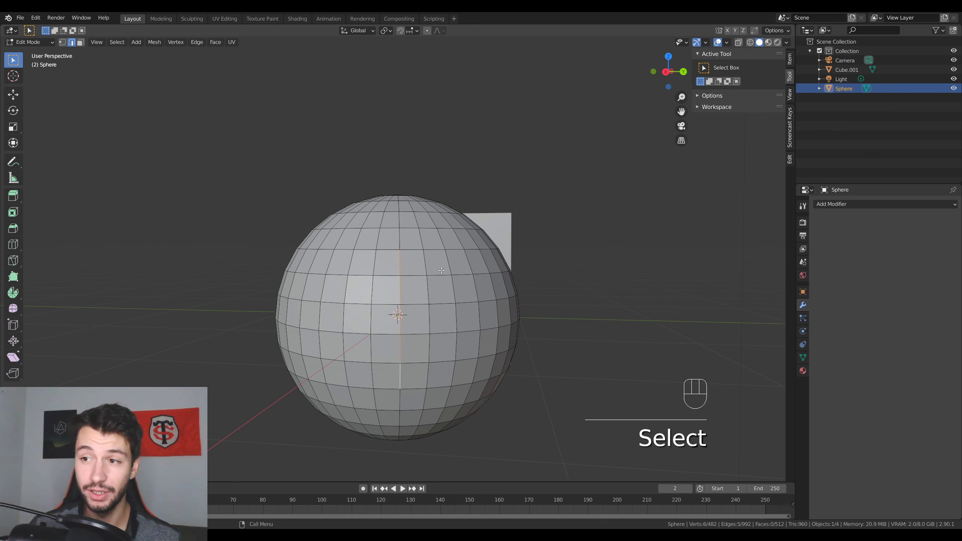
- Rip the selected edges apart into a vertical slit, and rip a second horizontal opening beside it on the sphere
key("v")
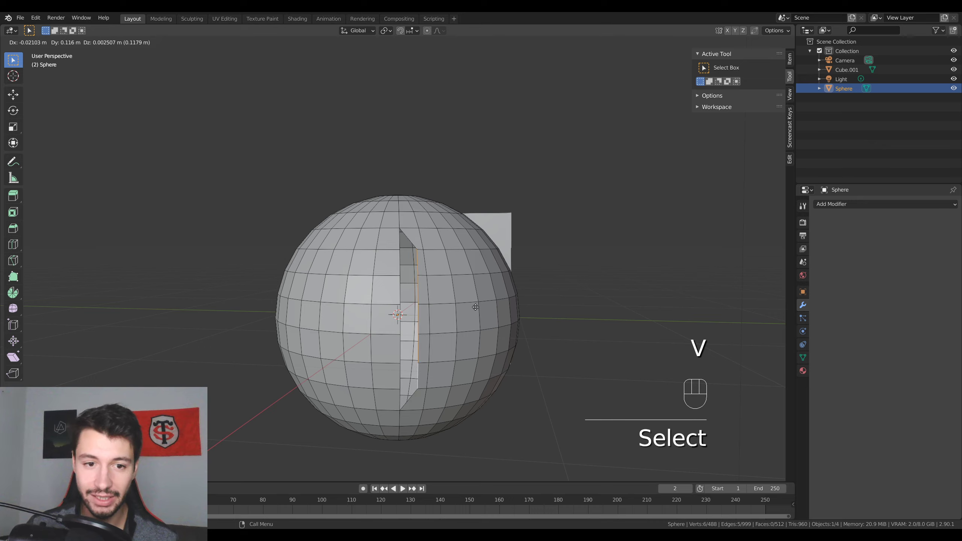
left_click(399, 231)
middle_click_drag(399, 231, 427, 276)
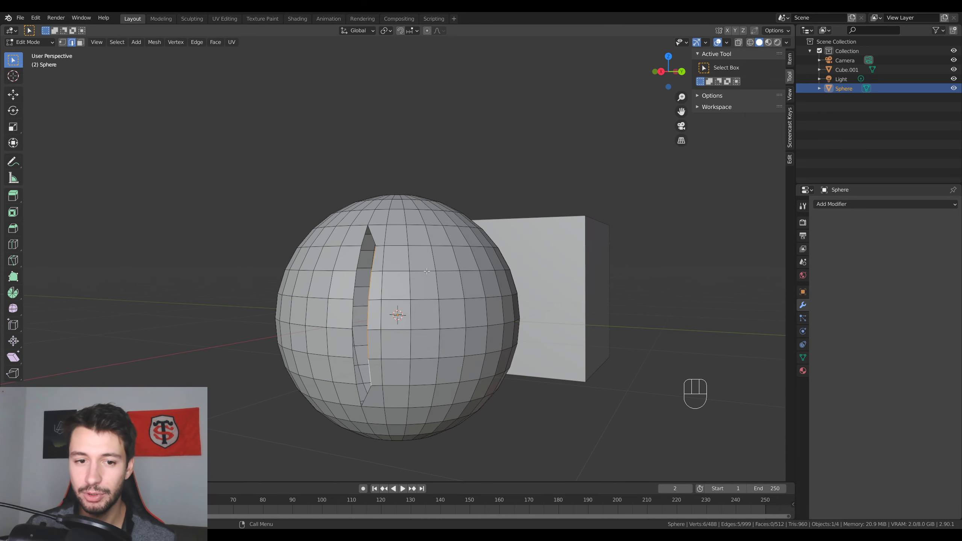
left_click(427, 276)
key("v")
left_click(427, 287)
key("Tab")
- Select the subdivided cube next to the sphere and delete it in Object Mode
middle_click_drag(524, 290, 459, 335)
scroll(591, 307, "down", 5)
left_click(439, 296)
key("Tab")
scroll(339, 214, "up", 3)
scroll(477, 270, "down", 3)
key("Tab")
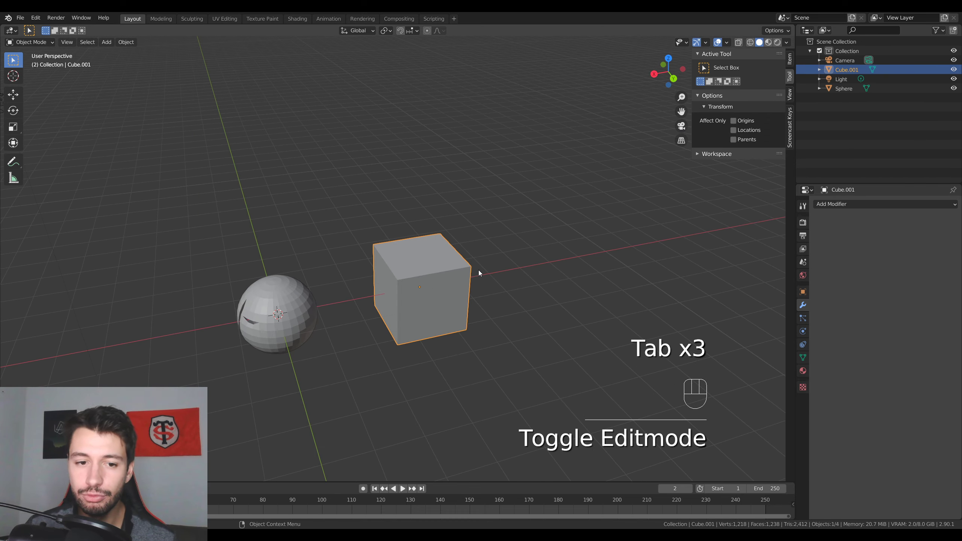
key("Delete")
- Add a new default cube and move it away from the sphere at the origin
key("shift+a")
left_click(526, 279)
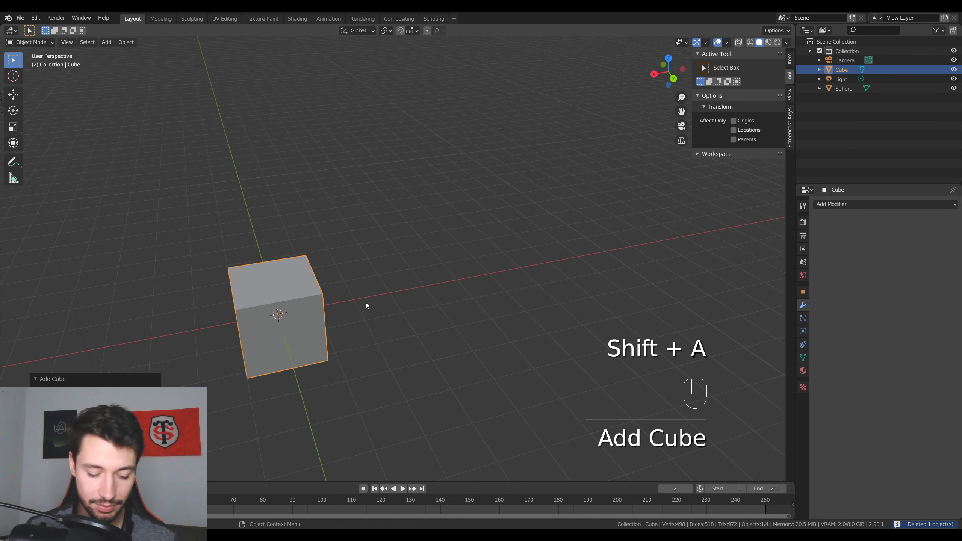
key("g")
left_click(383, 262)
- Enter Edit Mode on the new cube with edge selection and rip the top edge facing the sphere outward, opening that side
key("Tab")
middle_click_drag(383, 262, 416, 333, "shift")
scroll(440, 351, "up", 2)
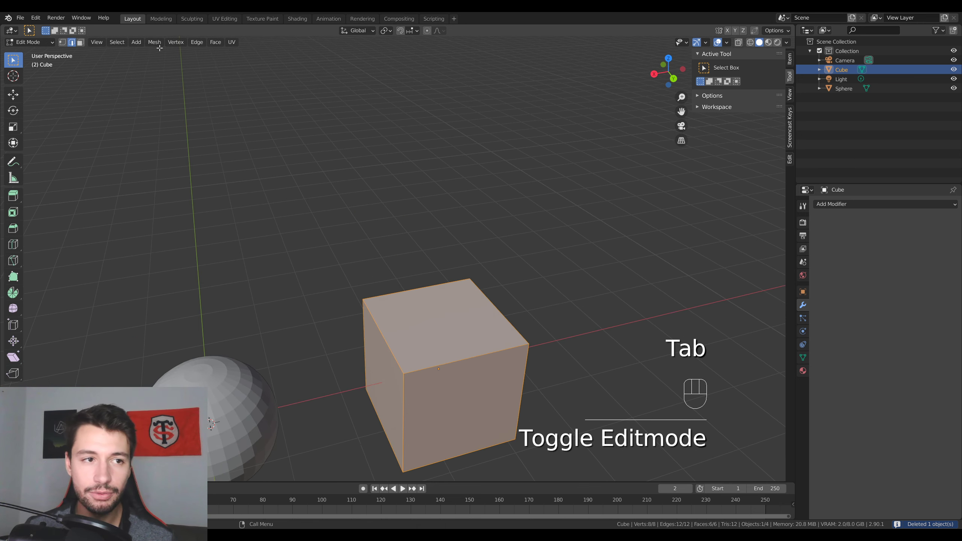
key("2")
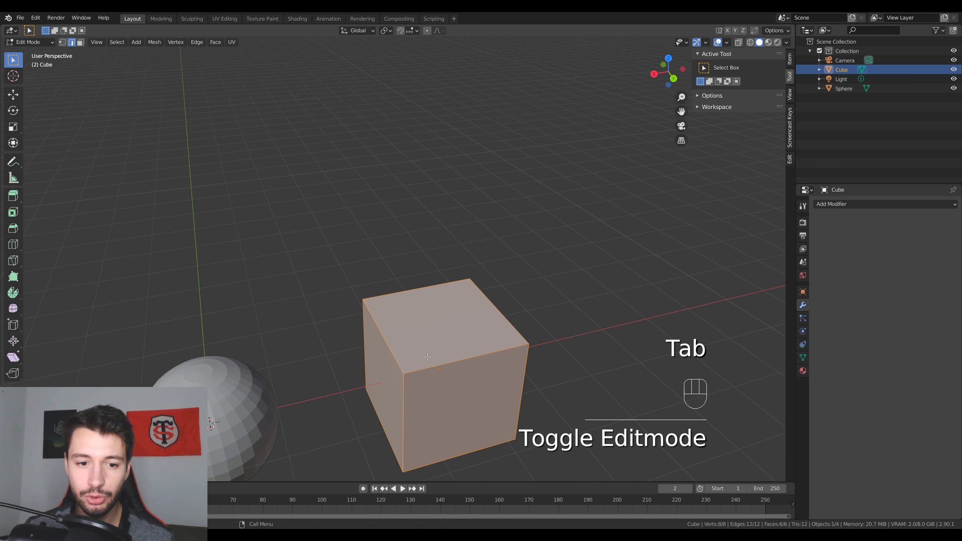
left_click(388, 351)
key("v")
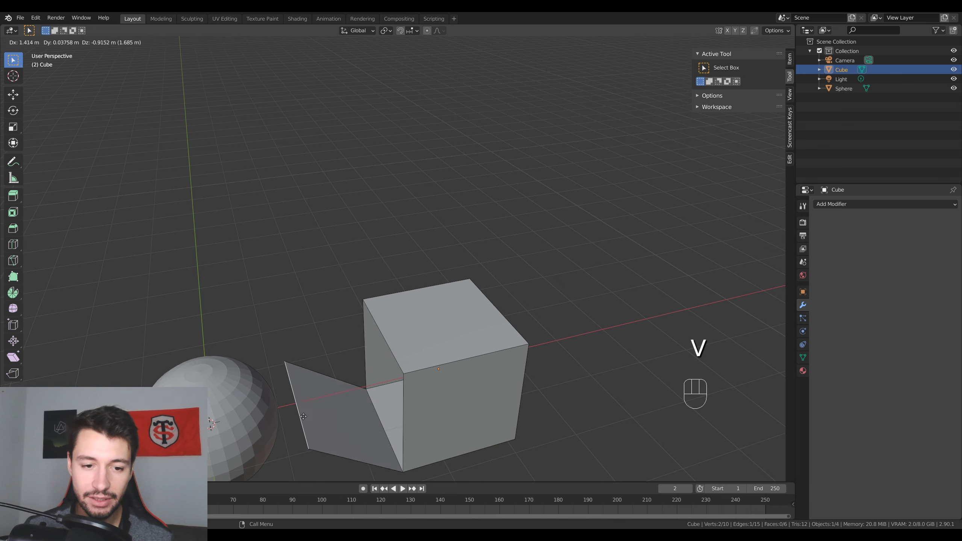
left_click(302, 408)
middle_click_drag(427, 378, 369, 343)
scroll(372, 326, "down", 5)
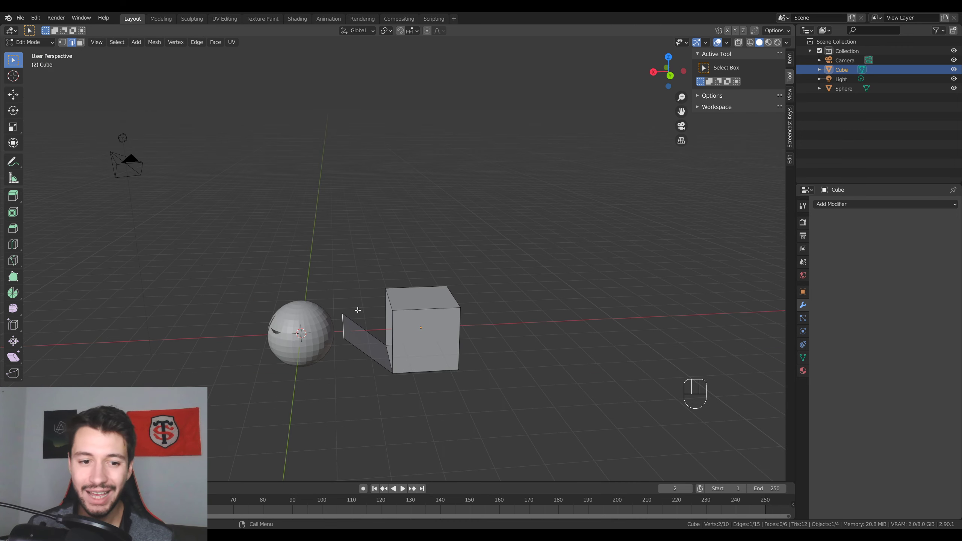
- Switch from the cube to the sphere in Edit Mode and rip-fill a single vertical edge near the sphere's middle outward
middle_click_drag(409, 328, 461, 314)
key("Tab")
left_click(368, 321)
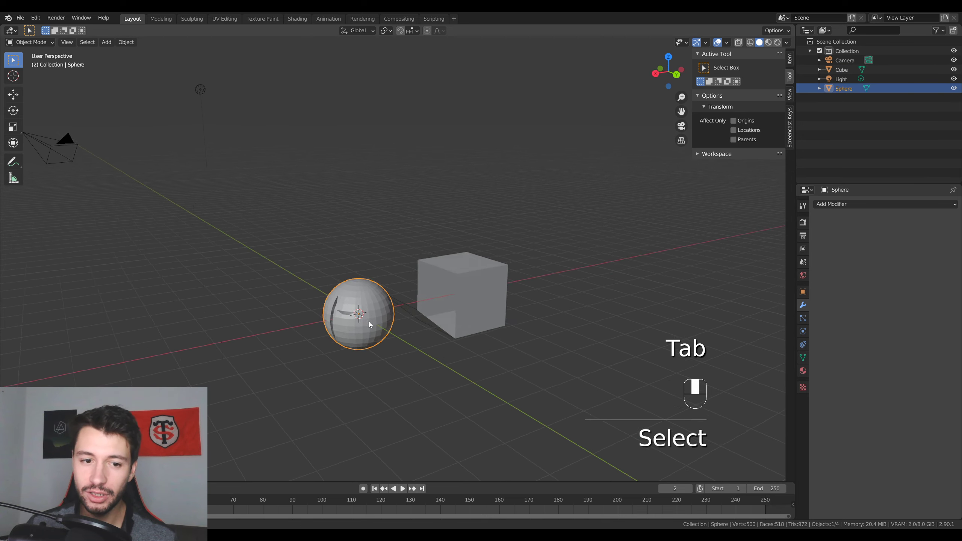
key("Tab")
scroll(344, 282, "up", 5)
middle_click_drag(344, 283, 278, 288)
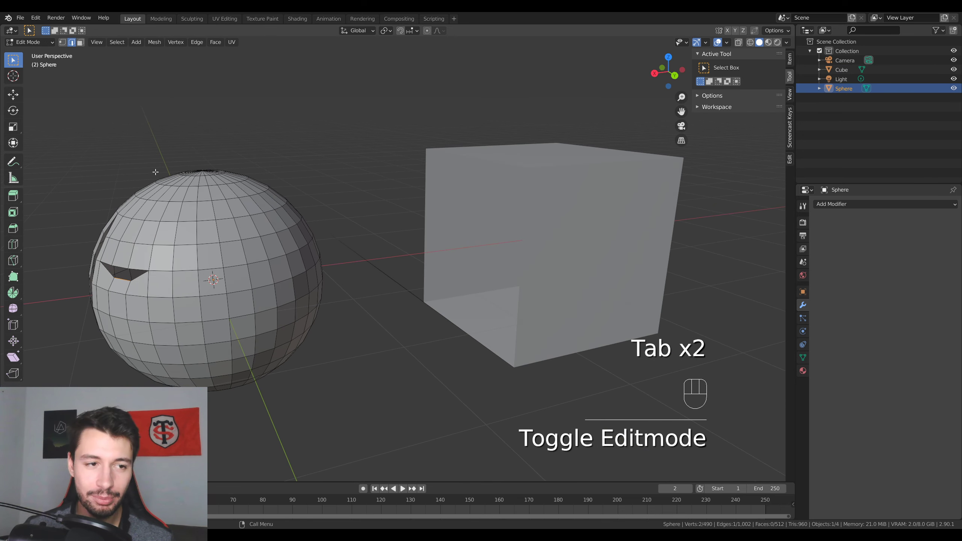
left_click(229, 283)
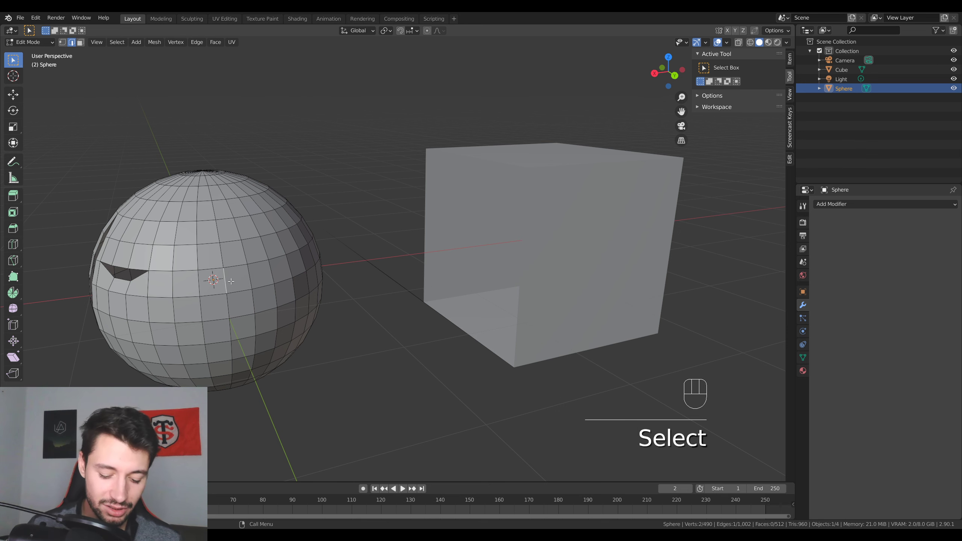
key("alt+v")
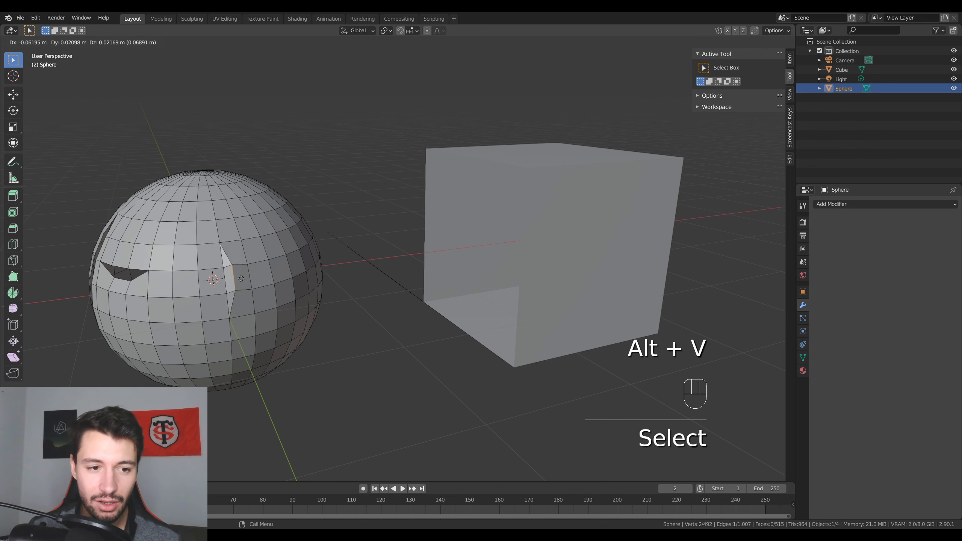
left_click(223, 288)
scroll(223, 288, "up", 4)
middle_click_drag(222, 289, 303, 269, "shift")
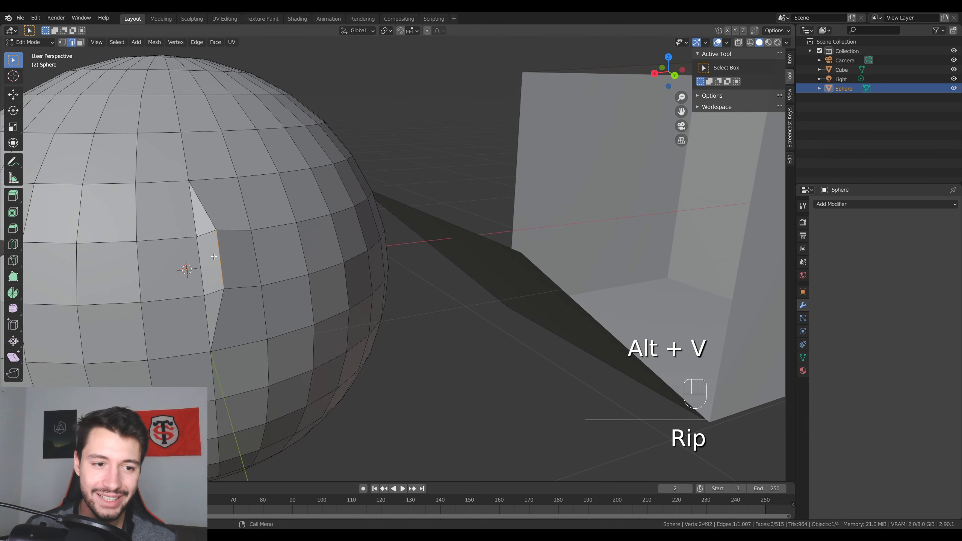
middle_click_drag(243, 270, 366, 249)
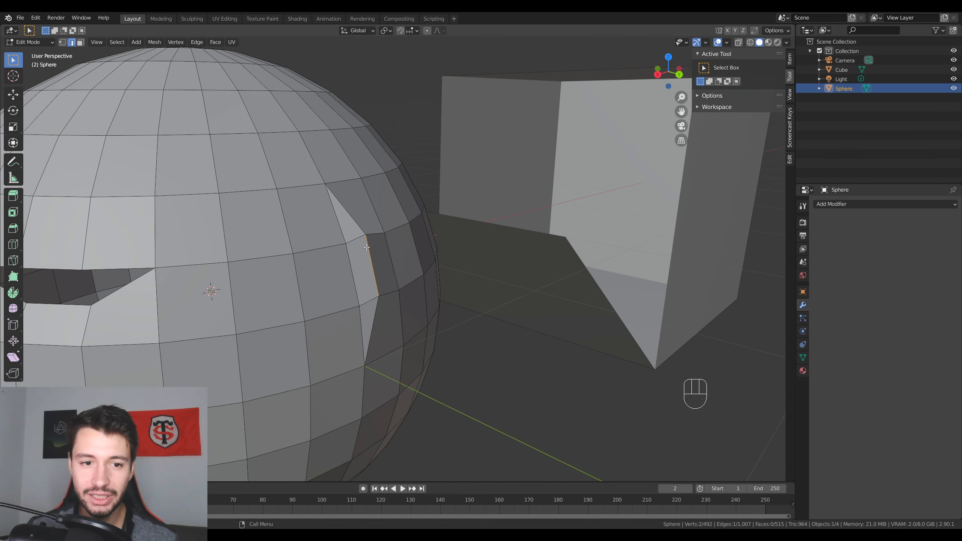
- Change to vertex selection and rip-fill the vertex above the filled slit, cancelling its displacement
left_click(363, 177)
middle_click_drag(367, 178, 343, 187)
left_click(63, 42)
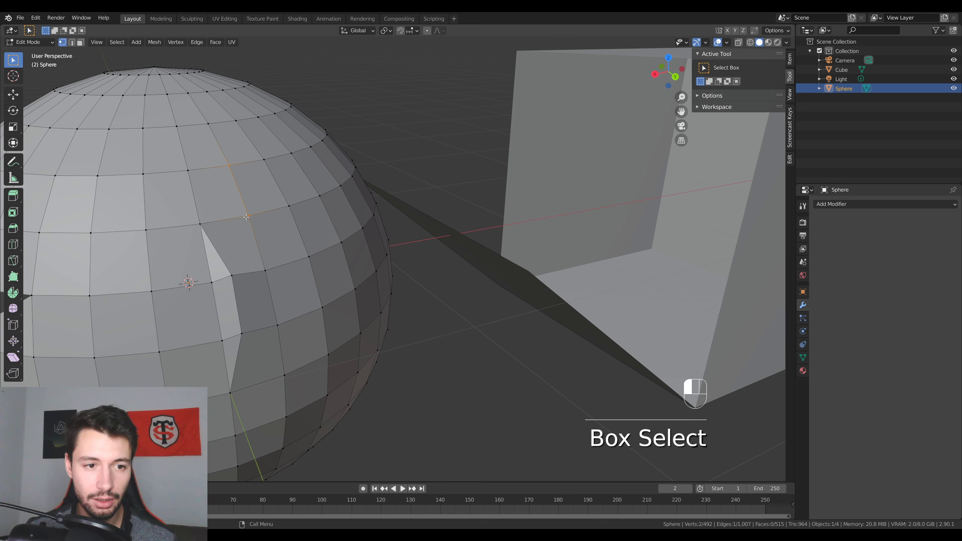
left_click(250, 218)
key("alt+v")
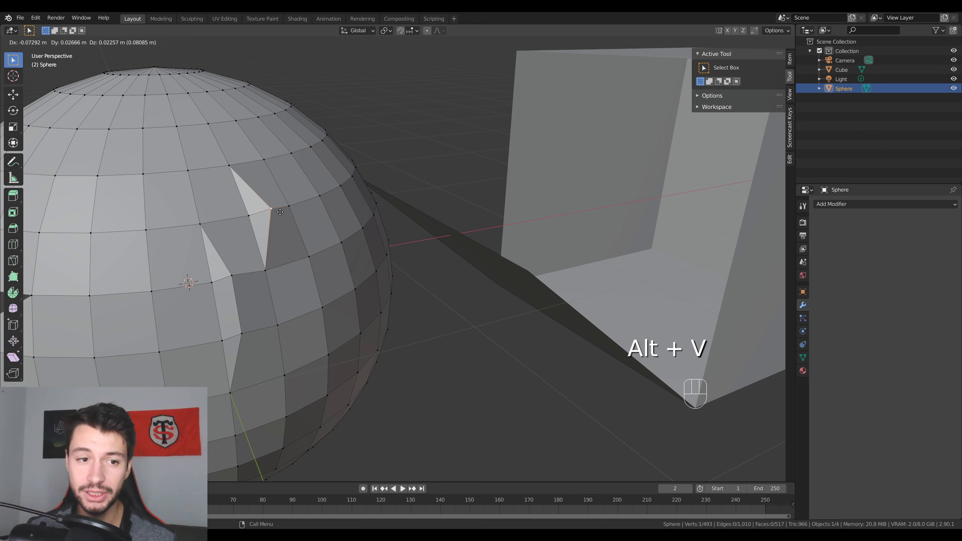
right_click(279, 213)
- Slide the ripped vertex along its horizontal edge toward the cube and clear the selection
key("g")
key("g")
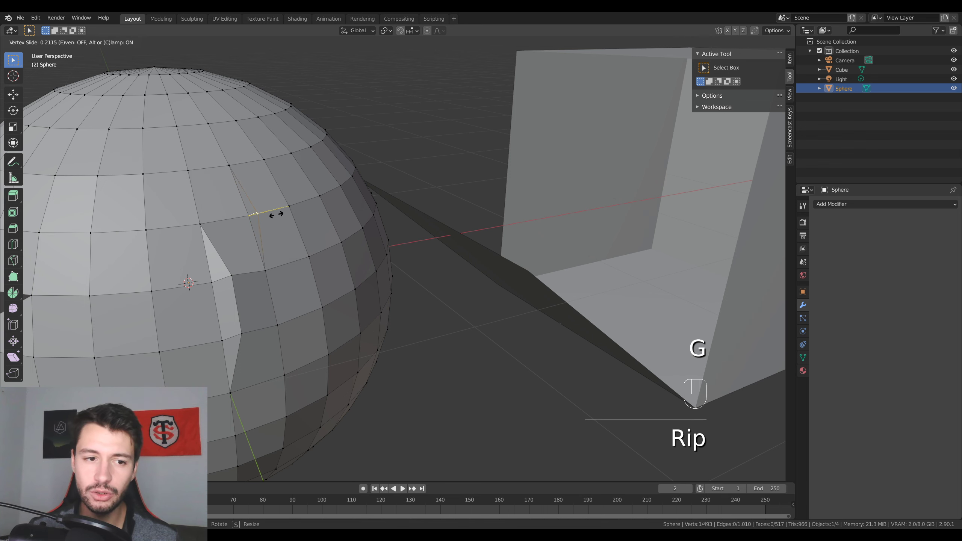
left_click(296, 212)
middle_click_drag(296, 212, 227, 226)
scroll(220, 225, "up", 2)
middle_click_drag(205, 226, 258, 222, "shift")
left_click(257, 222)
scroll(257, 222, "down", 6)
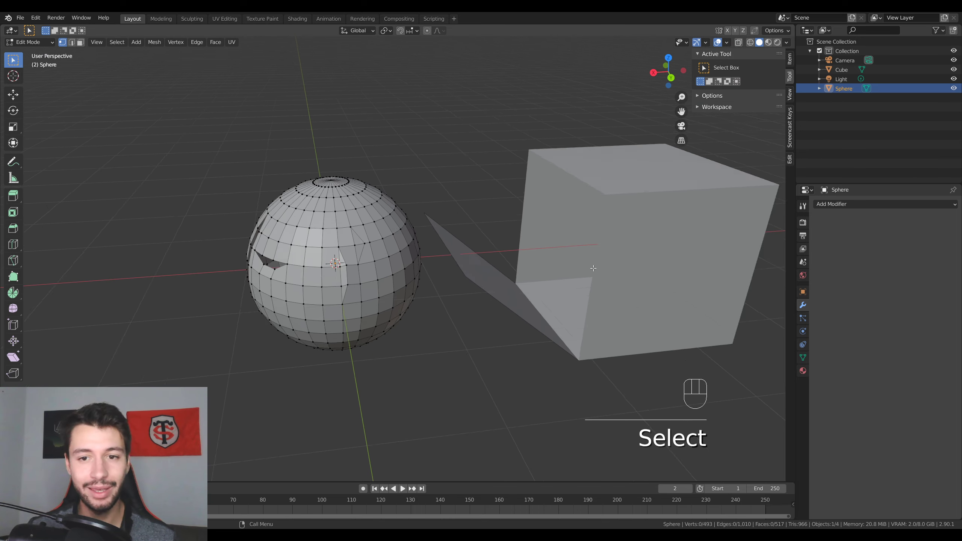
- Switch to the cube in Edit Mode with edge selection and select a vertical corner edge on the side away from the sphere
key("Tab")
left_click(548, 236)
key("Tab")
middle_click_drag(548, 235, 424, 213, "shift")
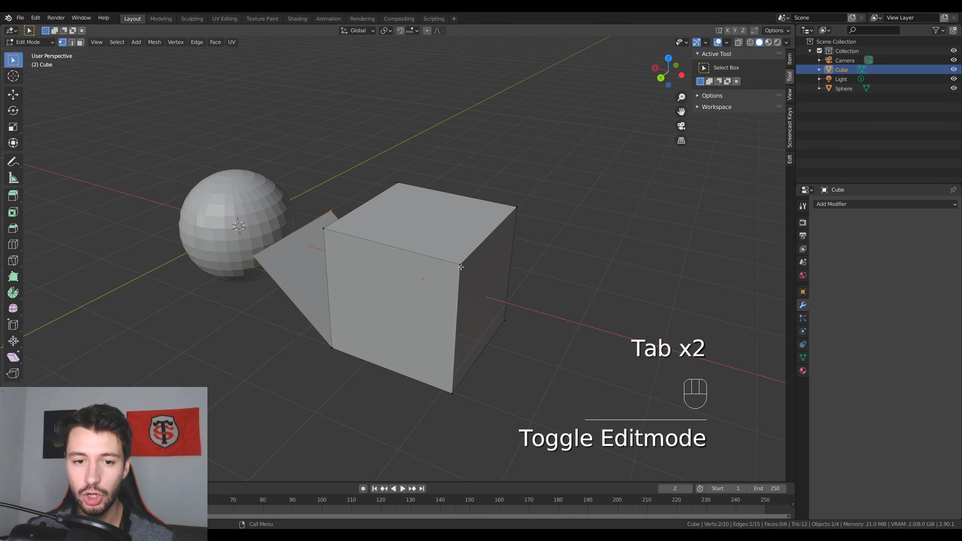
left_click(72, 42)
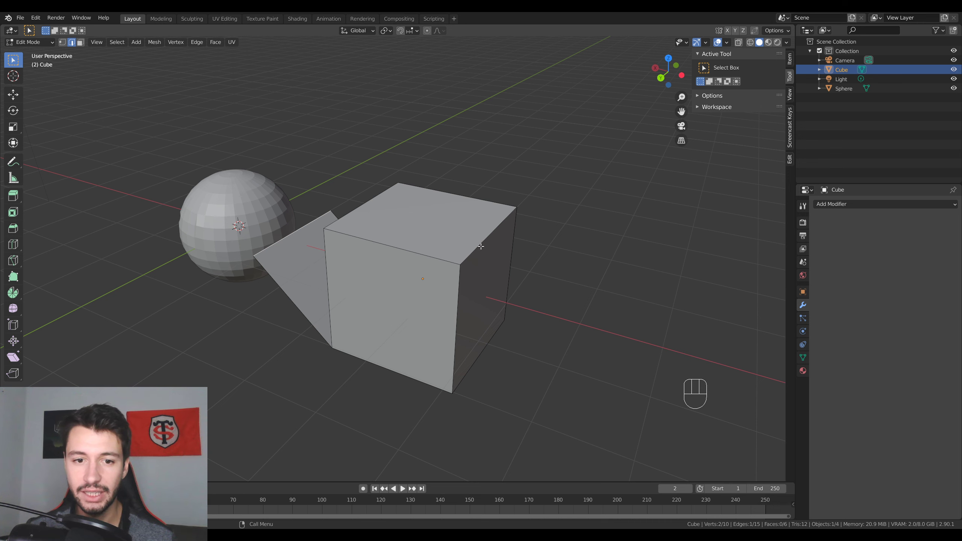
left_click(492, 307)
left_click_drag(458, 320, 466, 311)
left_click(479, 305)
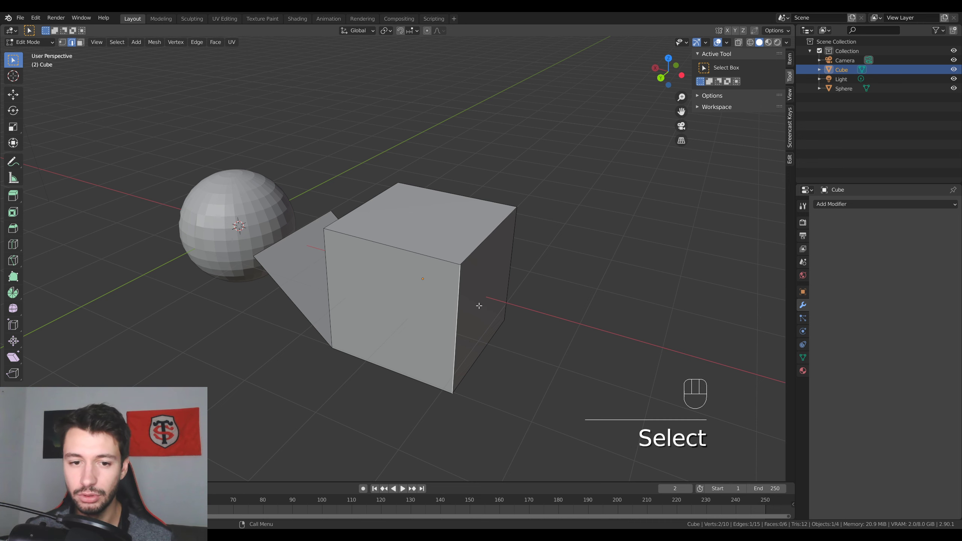
- Try rip-filling the selected vertical edge along the X axis away from the cube in top view, and undo the rip
key("KP_7")
middle_click_drag(326, 230, 456, 290, "shift")
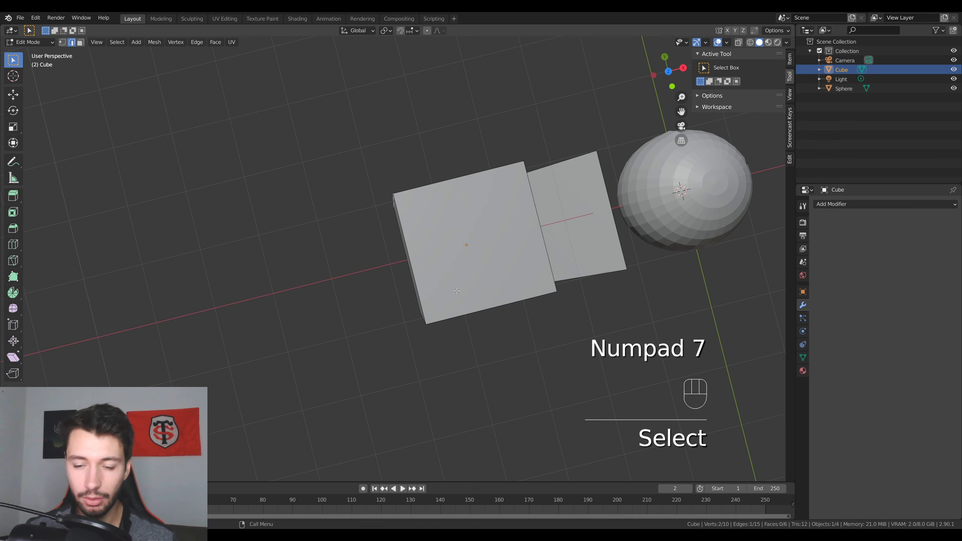
key("KP_7")
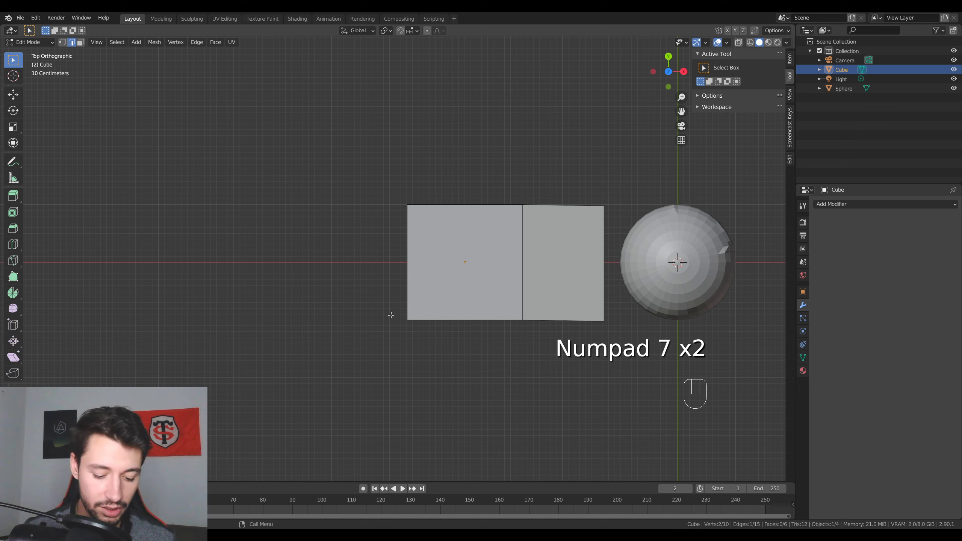
mouse_move(390, 315)
left_mouse_down()
mouse_move(300, 209)
mouse_move(407, 206)
left_mouse_up()
key("ctrl+z")
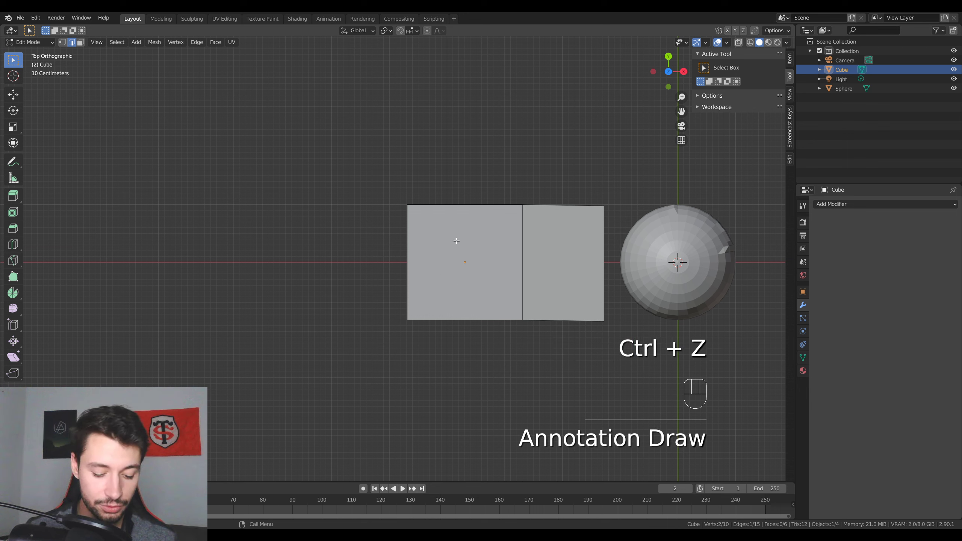
key("alt+v")
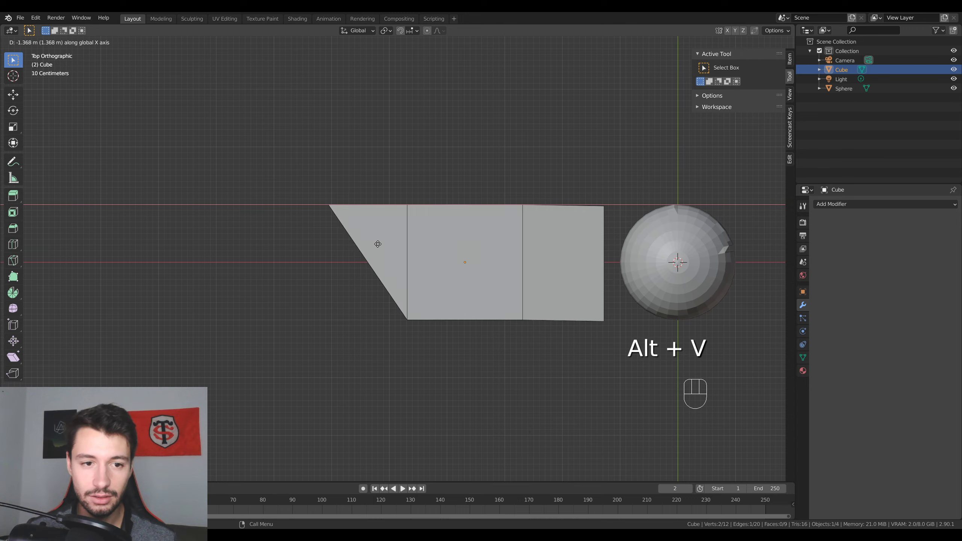
left_click(378, 244)
middle_click_drag(377, 244, 265, 142)
key("ctrl+z")
- Try rip-filling the bottom edge on the cube's side facing away from the sphere, and undo the rip
left_click(394, 289)
middle_click_drag(394, 288, 481, 299)
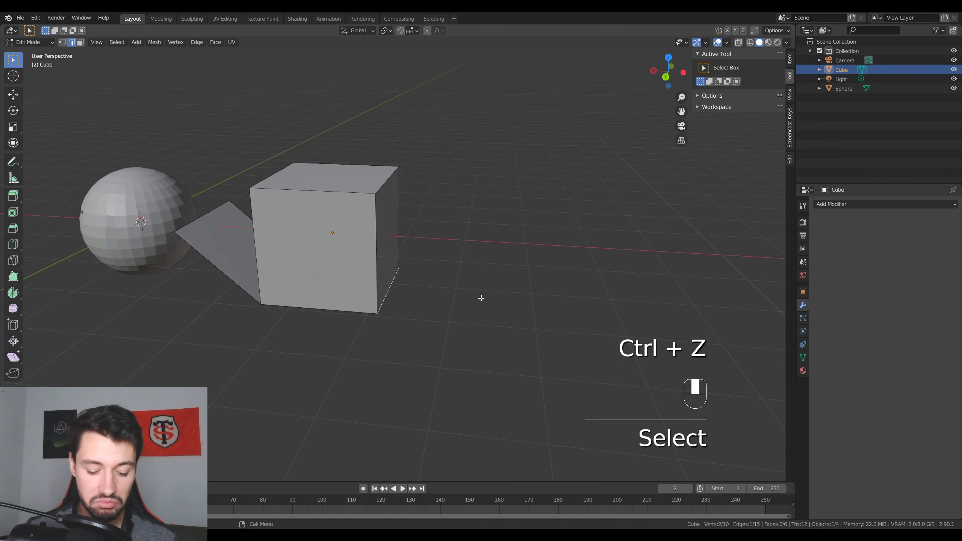
key("alt+v")
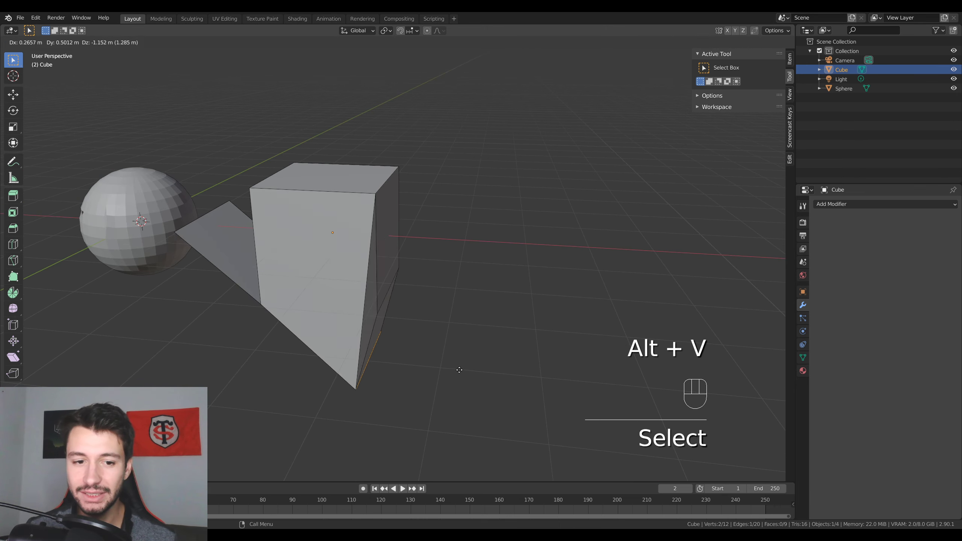
left_click(407, 326)
middle_click_drag(407, 326, 292, 305)
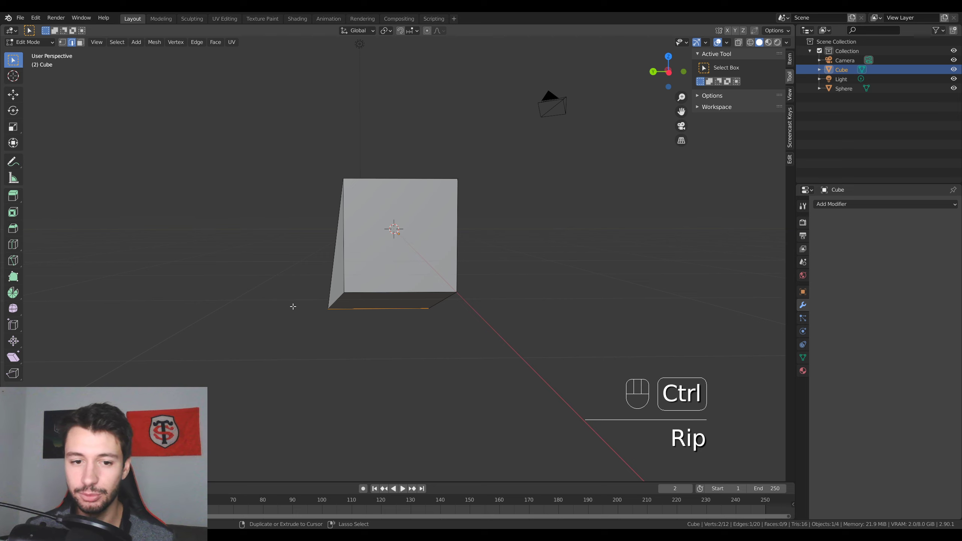
key("ctrl+z")
middle_click_drag(371, 318, 430, 337)
- Change to vertex selection and rip-fill the cube's bottom corner vertex at the open side outward twice
left_click(63, 42)
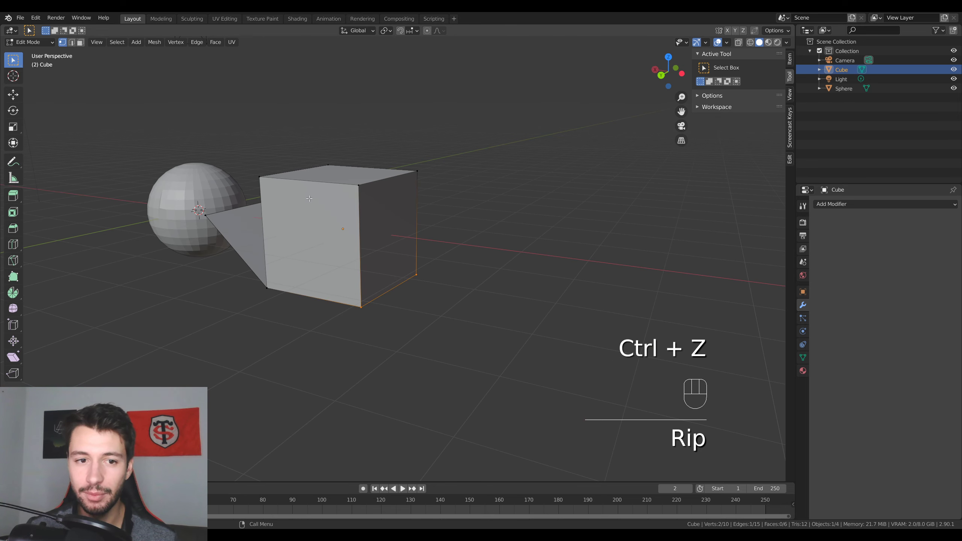
middle_click_drag(307, 286, 399, 294)
left_click(330, 353)
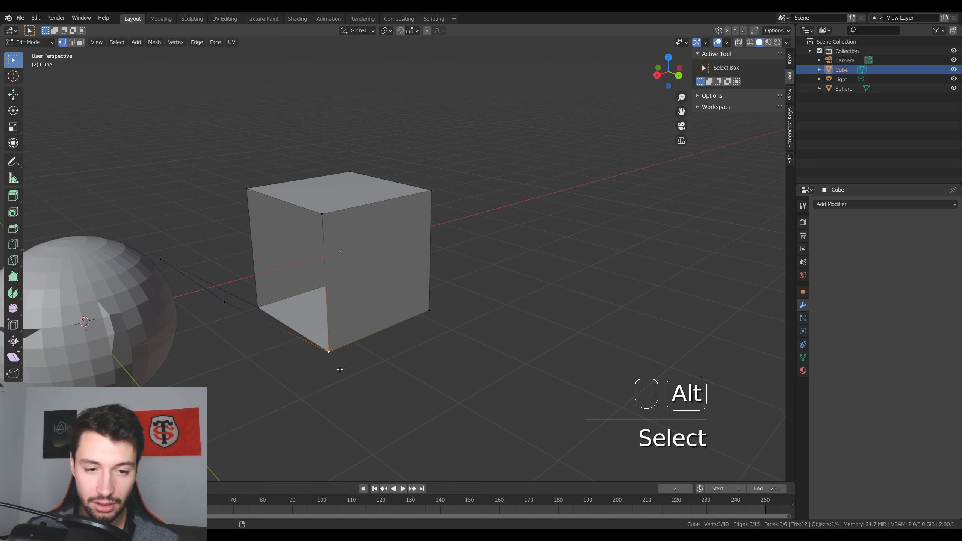
key("alt+v")
left_click(302, 397)
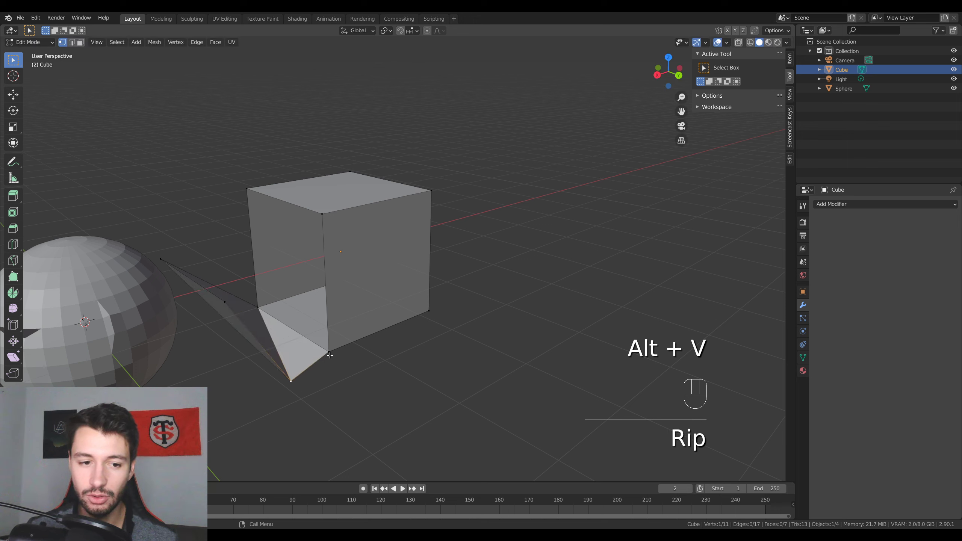
key("alt+v")
left_click(310, 368)
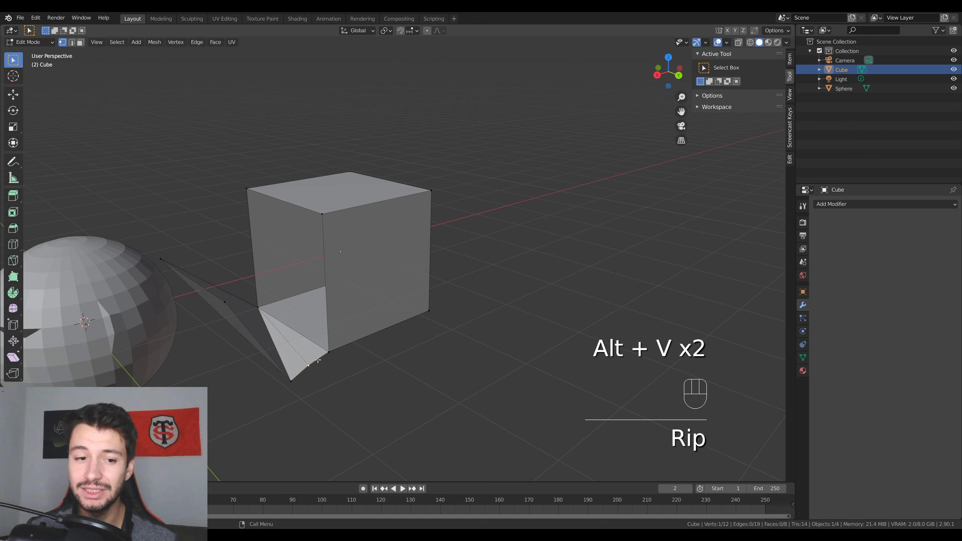
- Rip-fill the bottom corner vertex at the far end of the same side along the X axis toward the sphere
left_click(429, 311)
key("alt+v")
key("x")
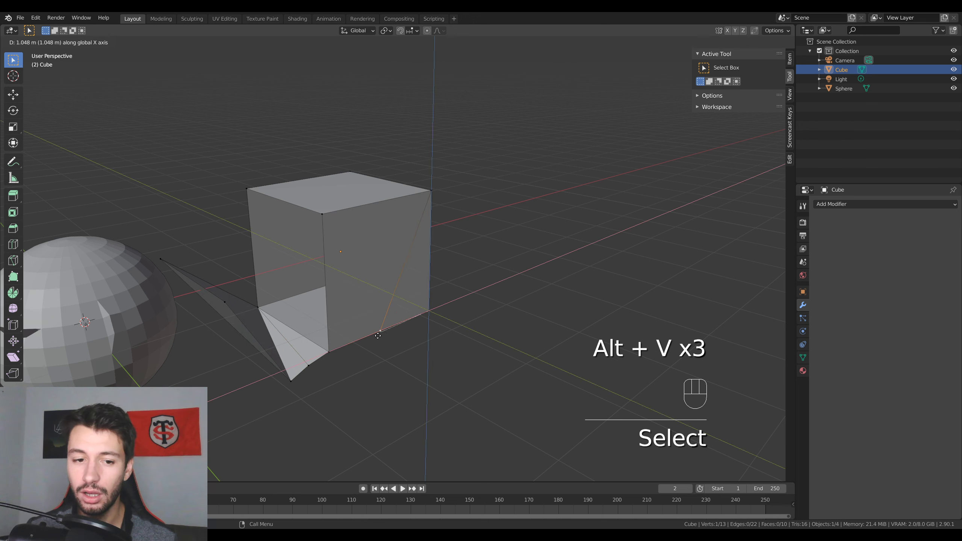
left_click(372, 337)
middle_click_drag(373, 338, 360, 188)
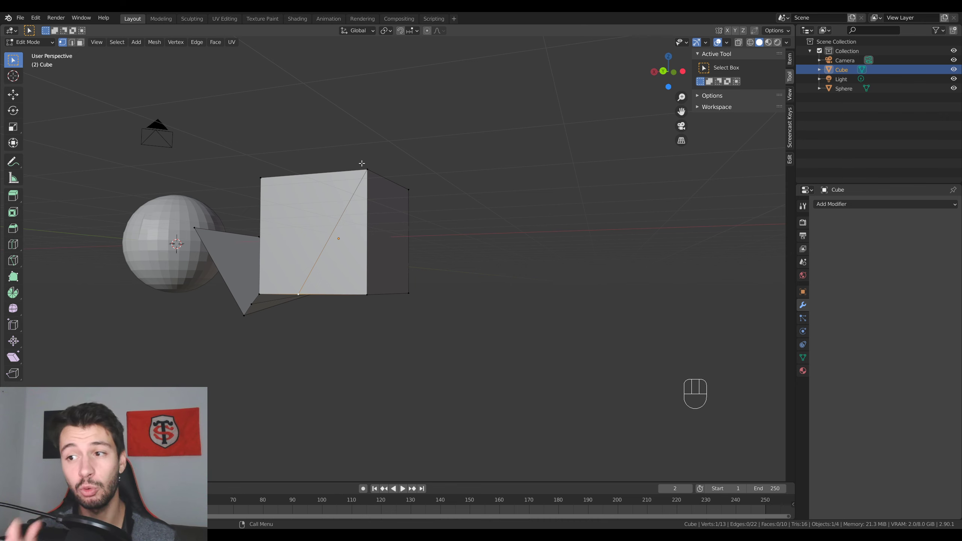
- Leave Edit Mode and delete the ripped cube
middle_click_drag(362, 163, 352, 282)
key("Tab")
key("Delete")
- Add a new cube and move it along the X axis away from the sphere
key("shift+a")
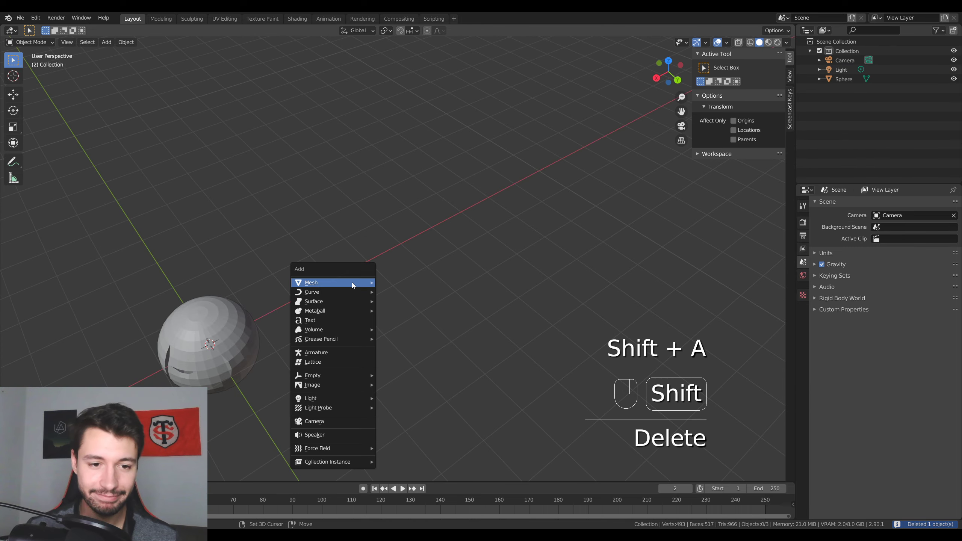
mouse_move(352, 283)
left_click(405, 293)
key("g")
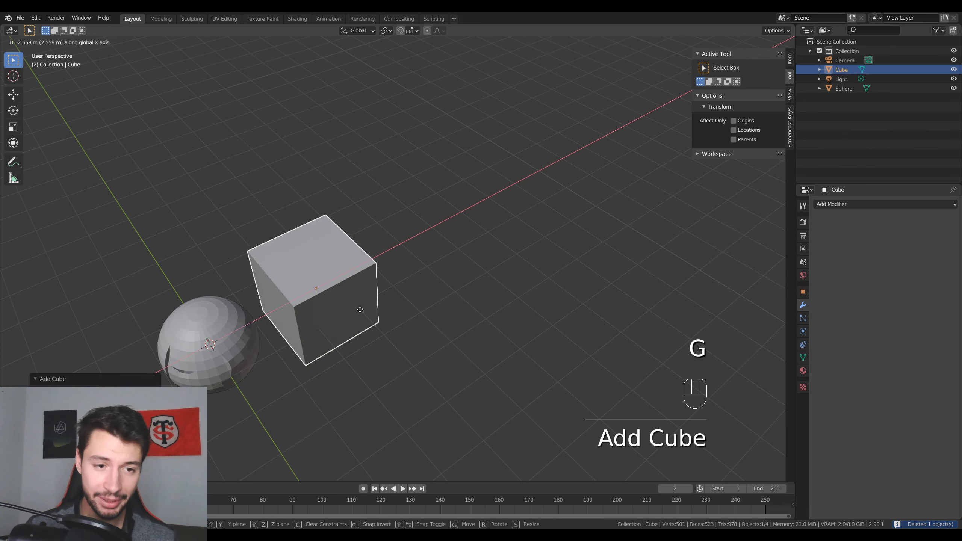
left_click(421, 308)
middle_click_drag(421, 309, 450, 289)
- Enter Edit Mode on the new cube with face selection, select and frame its top face, and try moving it freely
key("Tab")
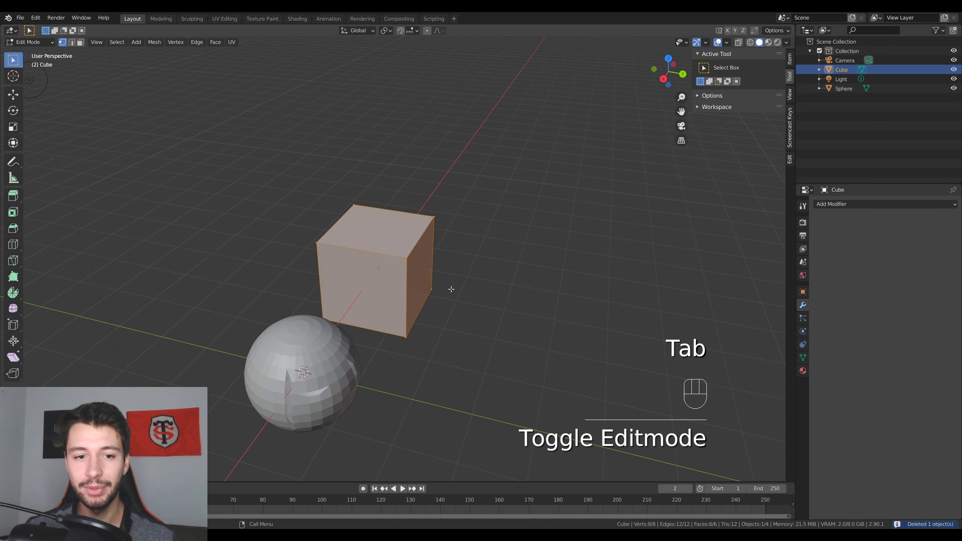
left_click(80, 42)
left_click(332, 204)
key("KP_Decimal")
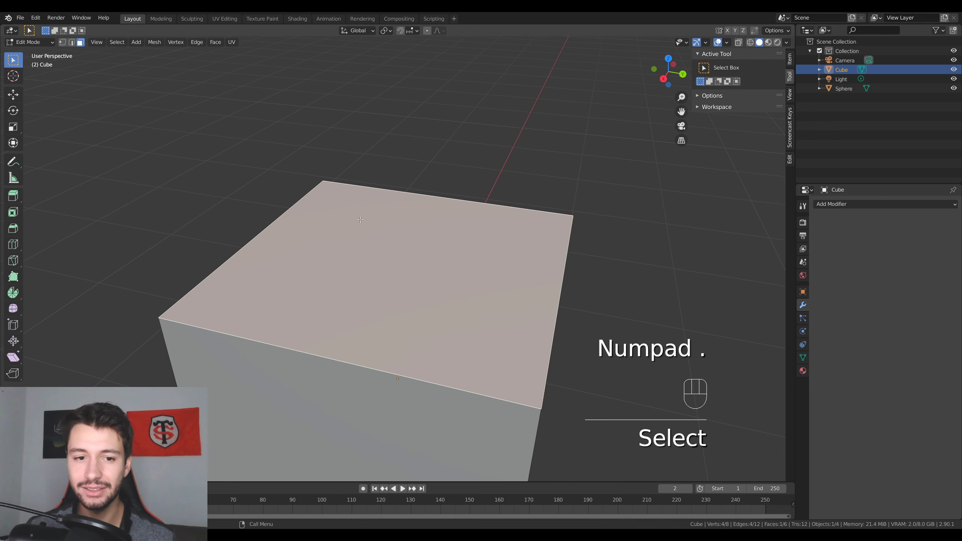
scroll(360, 219, "down", 4)
middle_click_drag(360, 219, 447, 285)
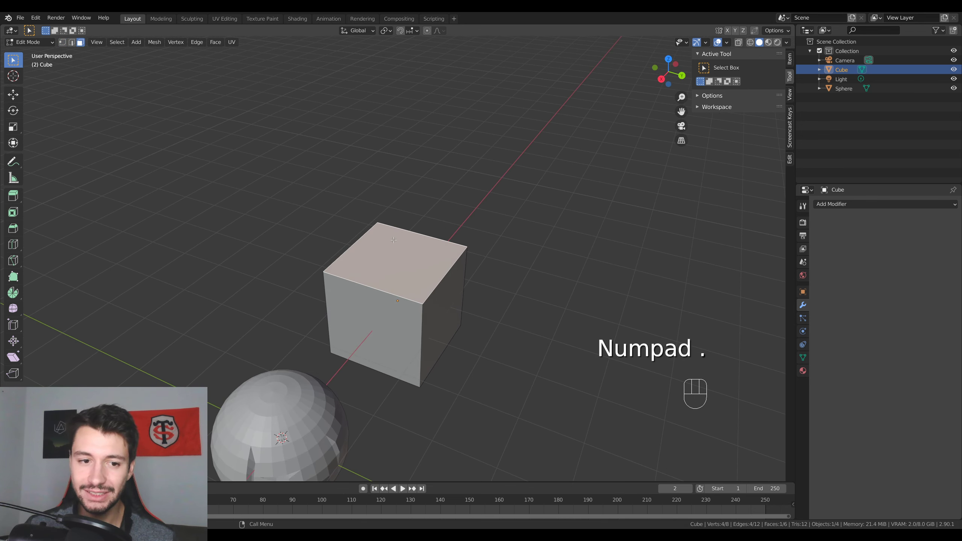
key("g")
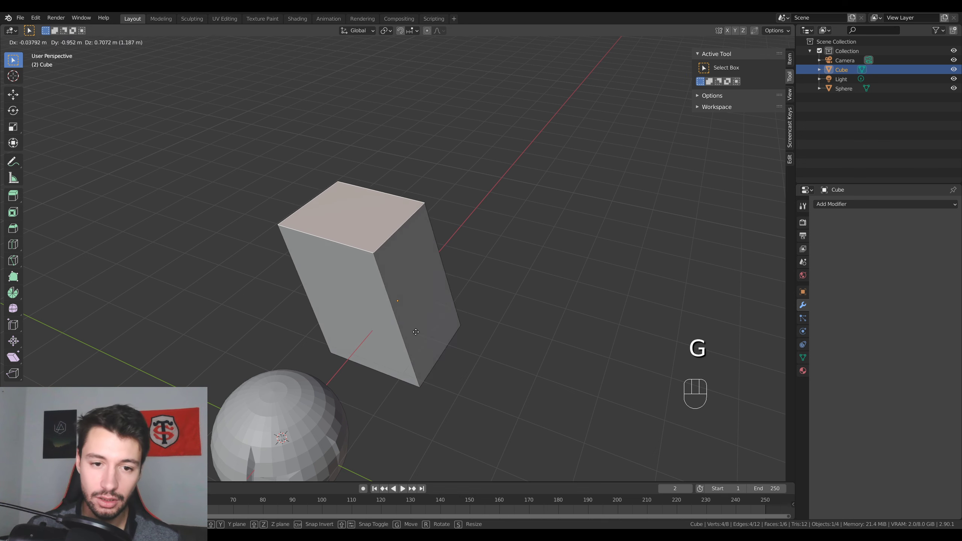
right_click(459, 334)
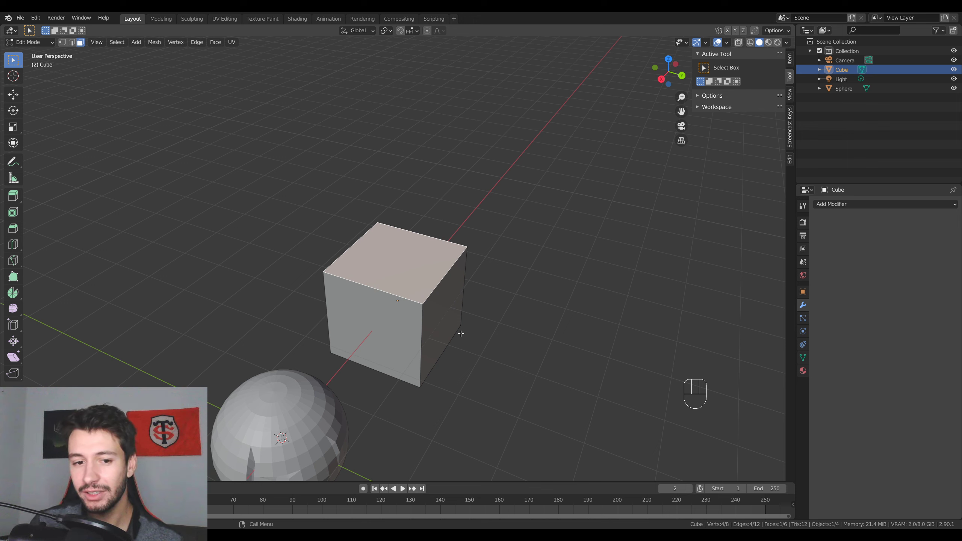
- Try merging the cube's two front top corner vertices at their center in vertex selection mode, and undo the merge
left_click(62, 42)
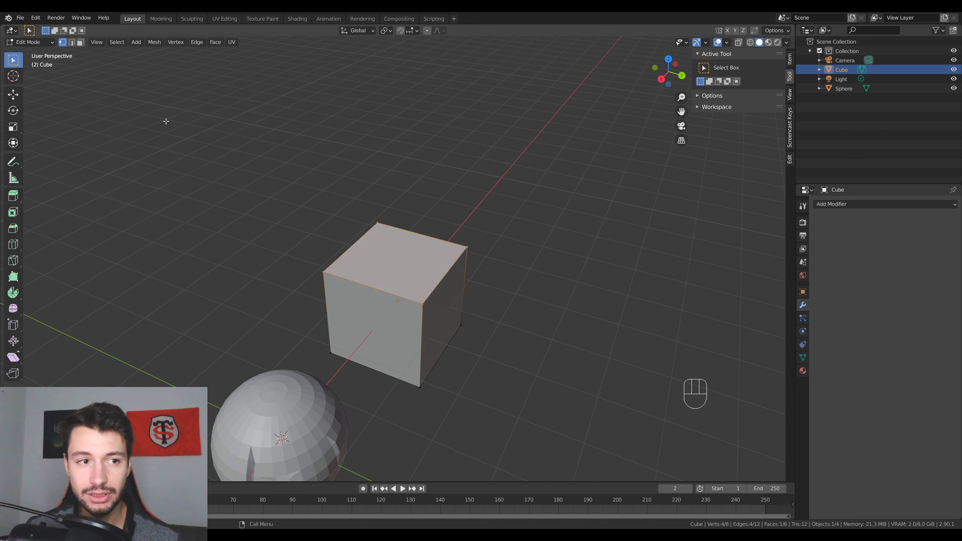
left_click(325, 273)
left_click(423, 303, "shift")
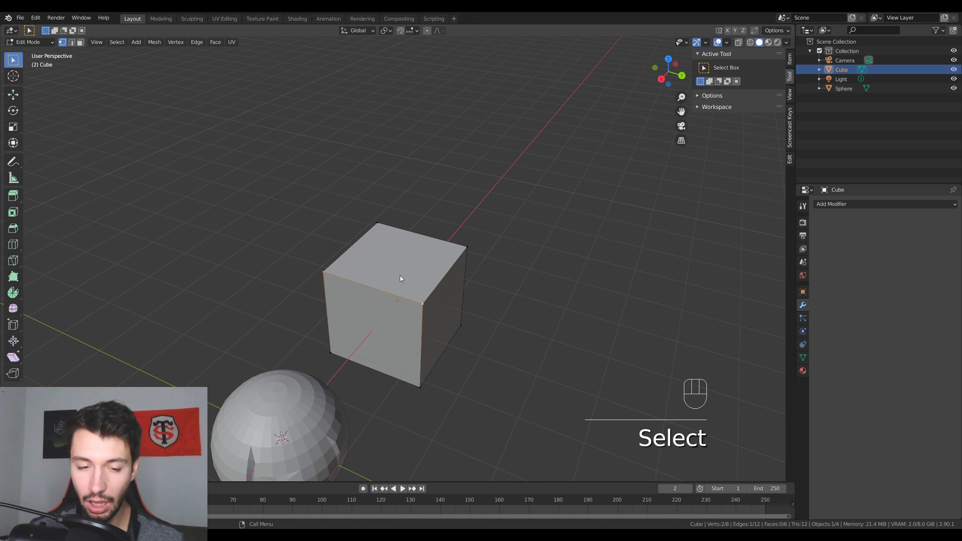
key("m")
left_click(392, 295)
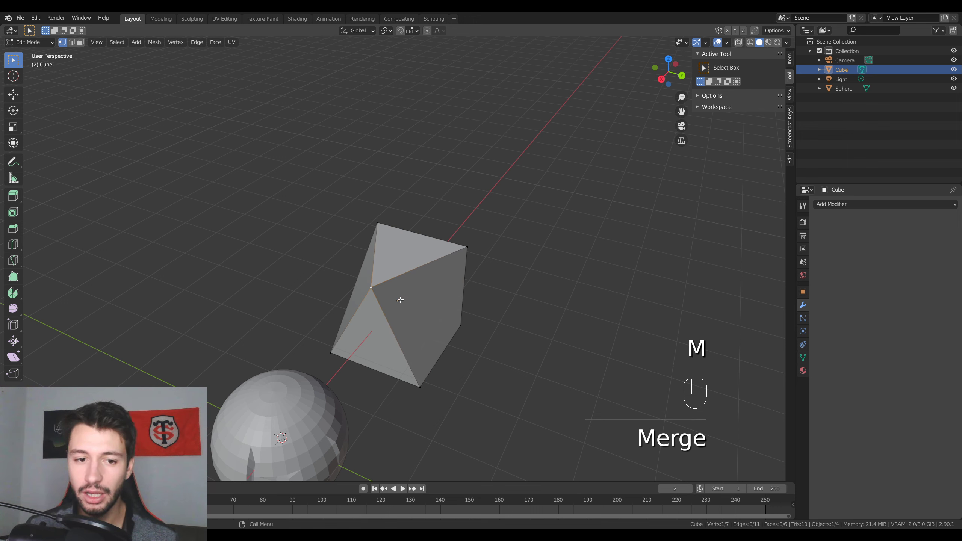
key("ctrl+z")
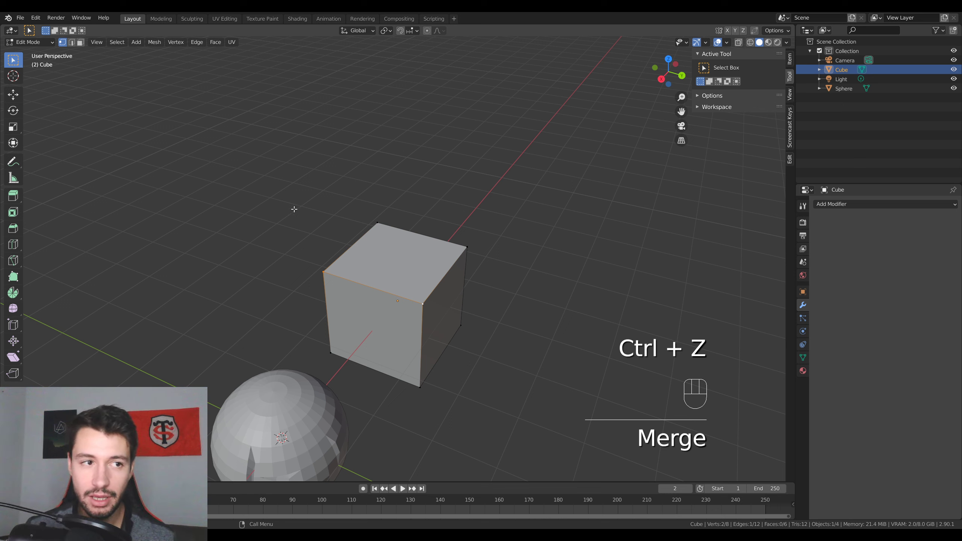
- Split the cube's top face from the mesh in face selection mode and move it up along the Z axis
left_click(80, 43)
left_click(409, 261)
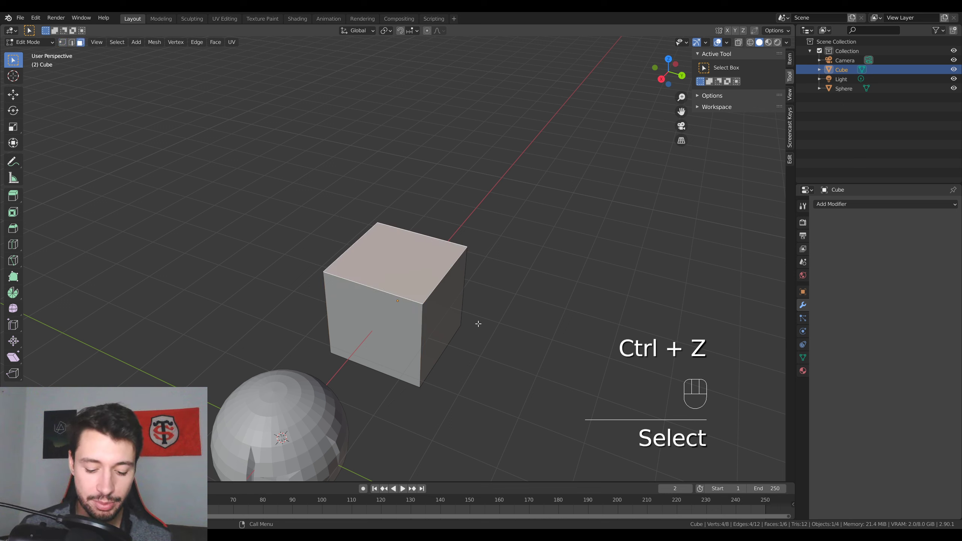
key("y")
key("g")
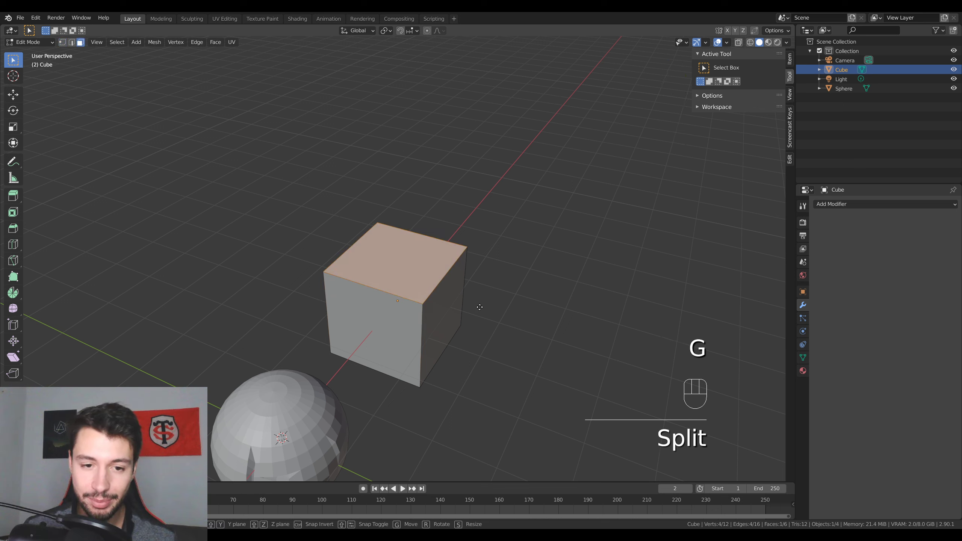
key("z")
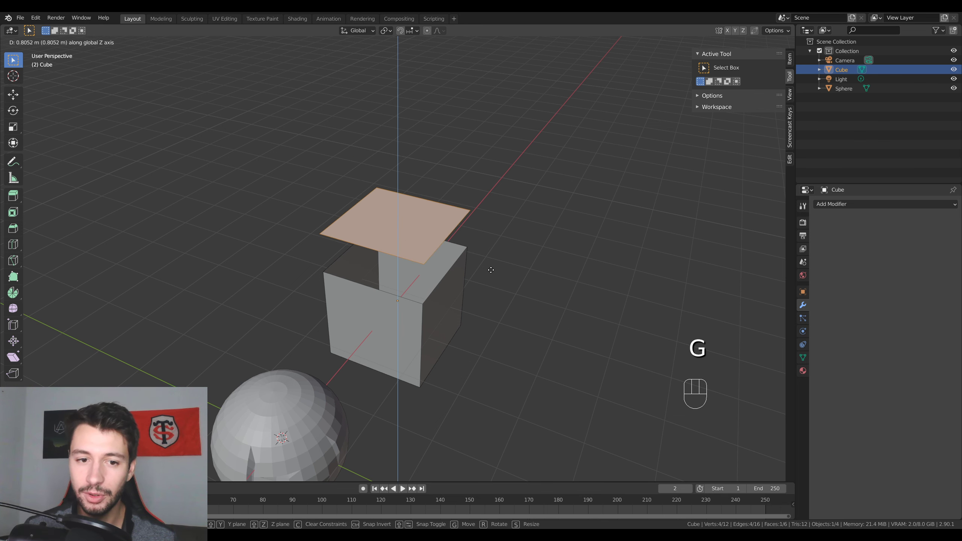
left_click(484, 268)
- Select a front corner vertex of the raised face together with the matching corner of the open cube, and leave Edit Mode
middle_click_drag(483, 268, 500, 255)
left_click(63, 43)
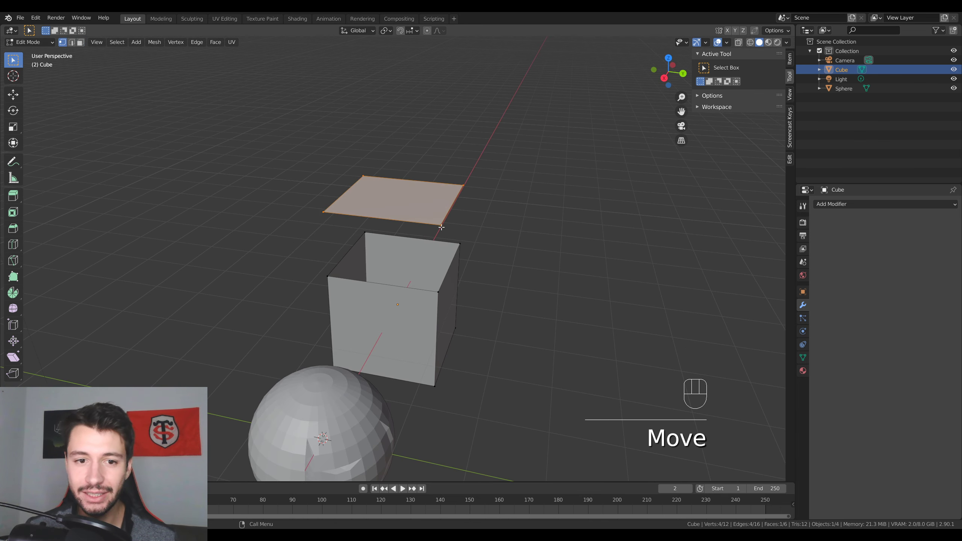
left_click(439, 223)
left_click(452, 322, "shift")
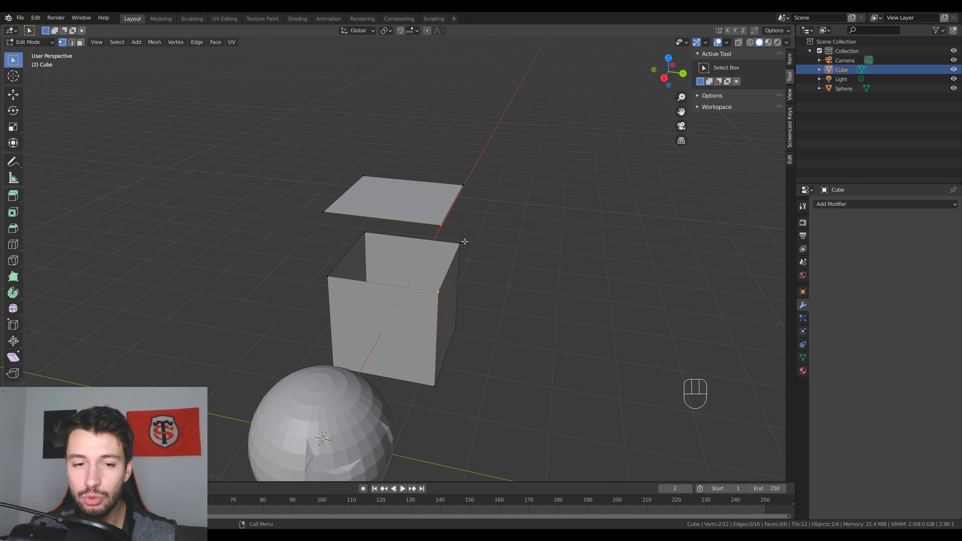
middle_click_drag(404, 305, 444, 317)
scroll(444, 316, "down", 3)
key("Tab")
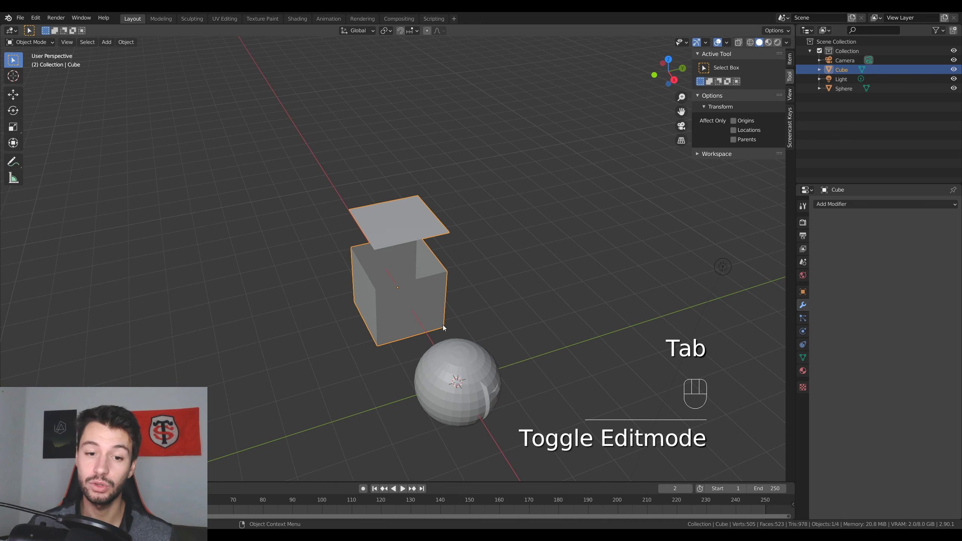
- Enter Edit Mode on the sphere, select its top pole vertex and grow the selection over the surrounding rings
middle_click_drag(440, 366, 397, 302, "shift")
left_click(413, 319)
key("Tab")
scroll(413, 318, "up", 3)
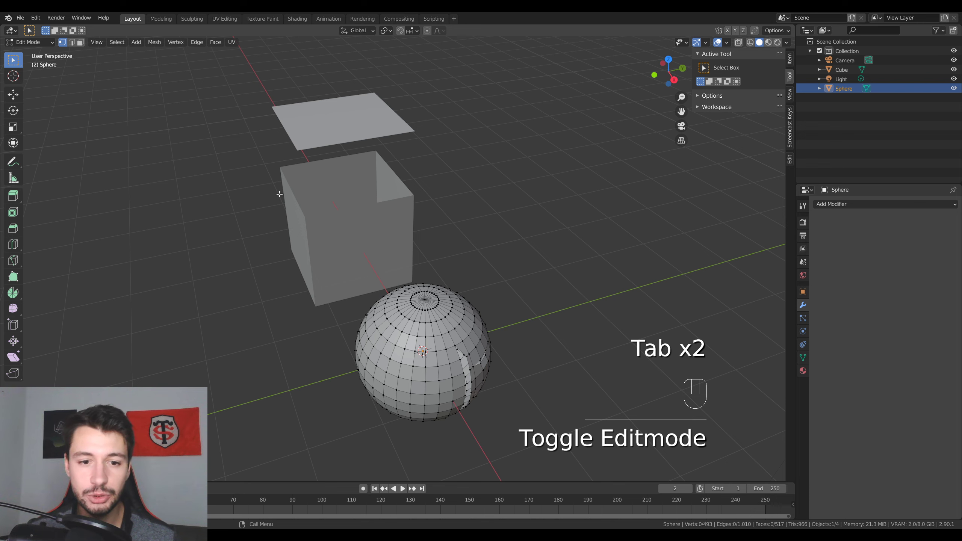
left_click(419, 301)
key("ctrl+KP_Add")
key("ctrl+KP_Add")
key("ctrl+KP_Add")
key("ctrl+KP_Add")
key("ctrl+KP_Add")
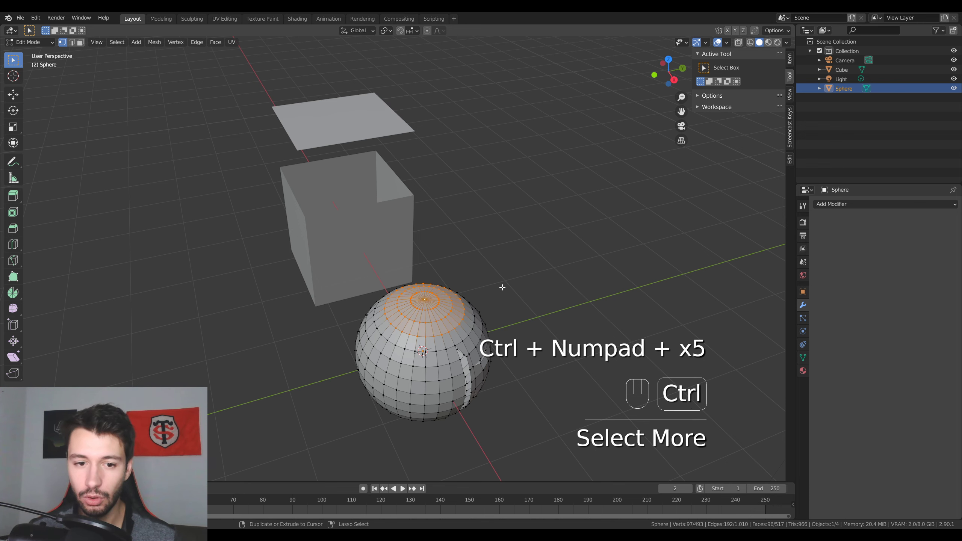
- Split the selected cap from the sphere and move it above the opening, returning to Object Mode
middle_click_drag(501, 287, 483, 247)
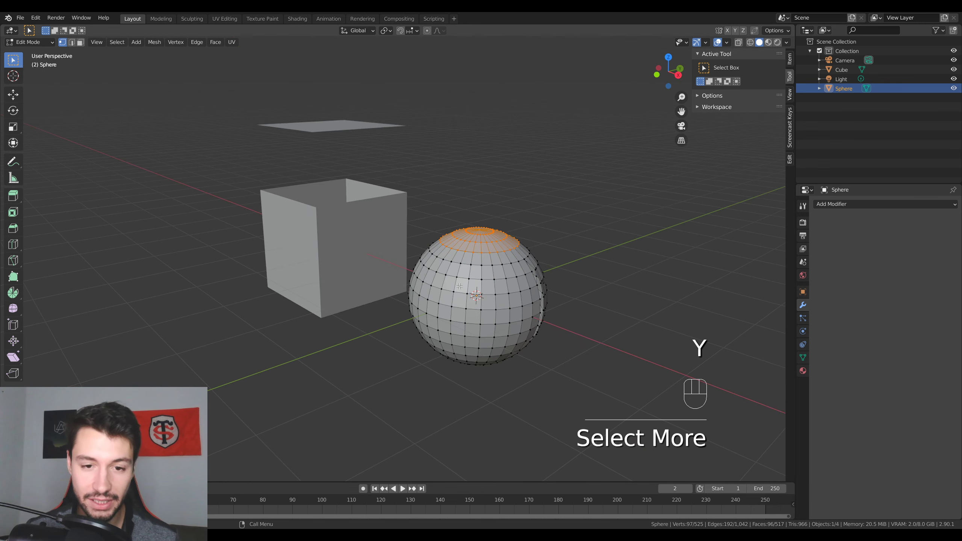
key("Tab")
key("Tab")
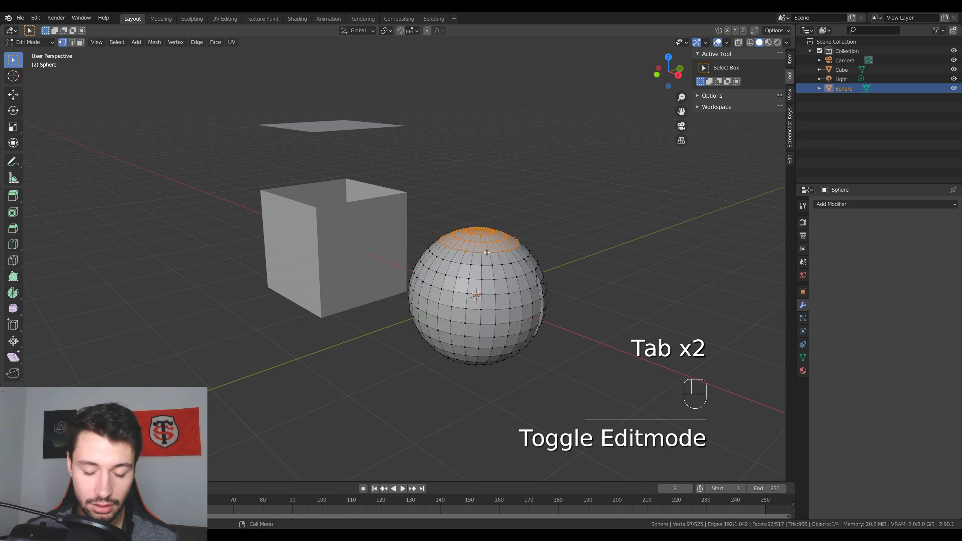
key("g")
left_click(488, 196)
key("Tab")
middle_click_drag(488, 197, 459, 244)
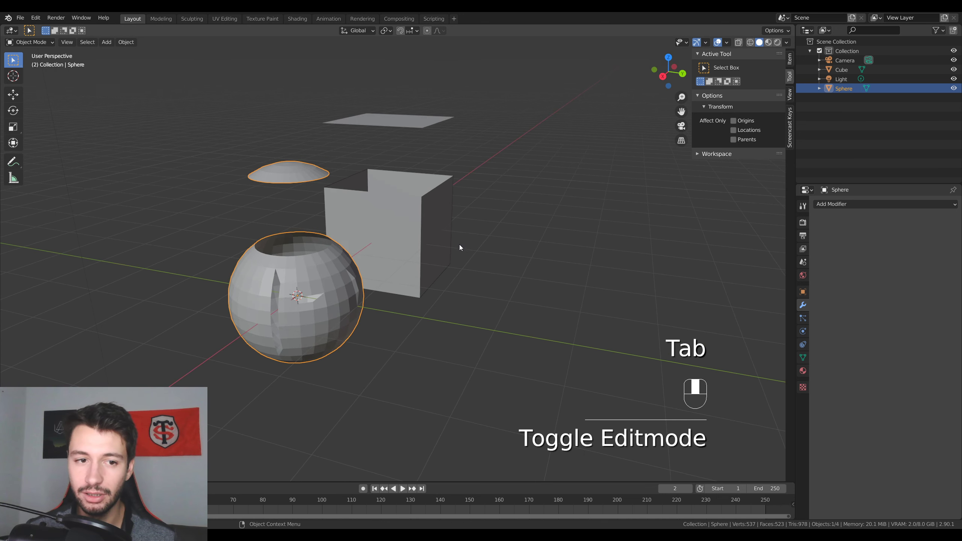
- Delete the sphere and the cube from the scene
key("Delete")
left_click(404, 250)
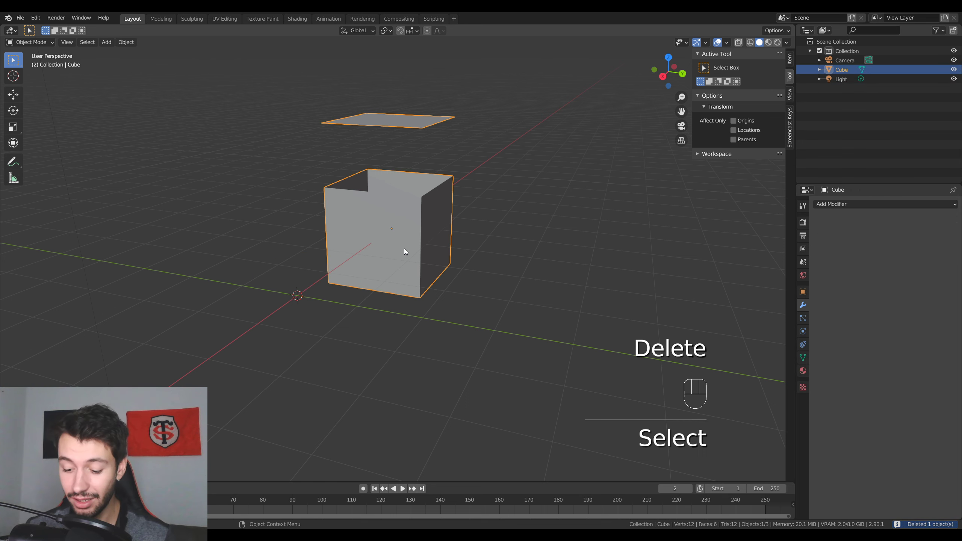
key("Delete")
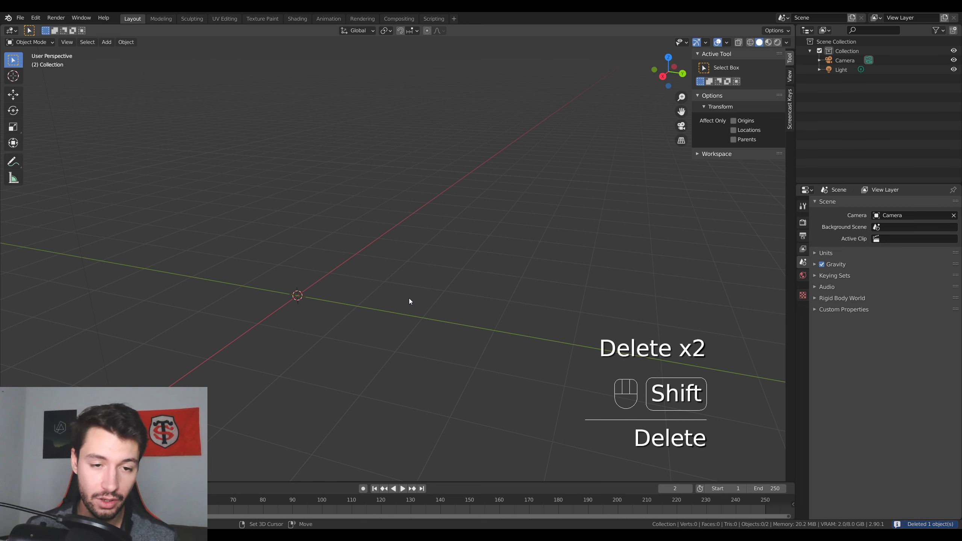
- Add a new cube and select its top face in Edit Mode with face selection
key("shift+a")
mouse_move(420, 297)
left_click(463, 89)
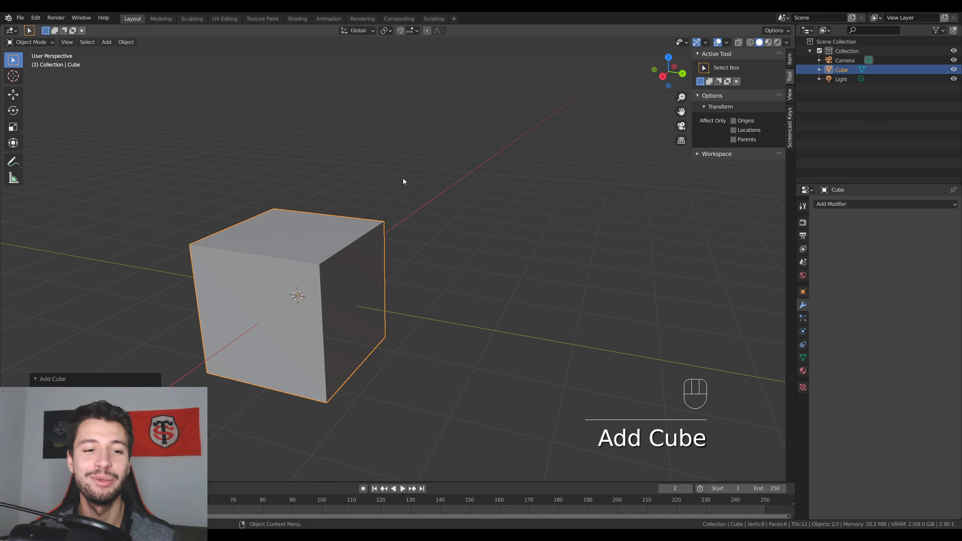
middle_click_drag(360, 254, 397, 247, "shift")
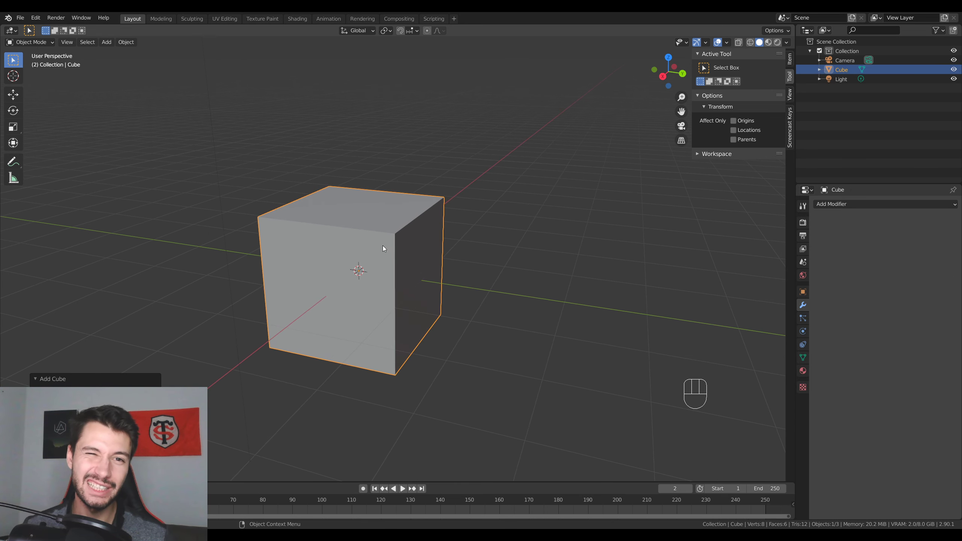
key("Tab")
key("3")
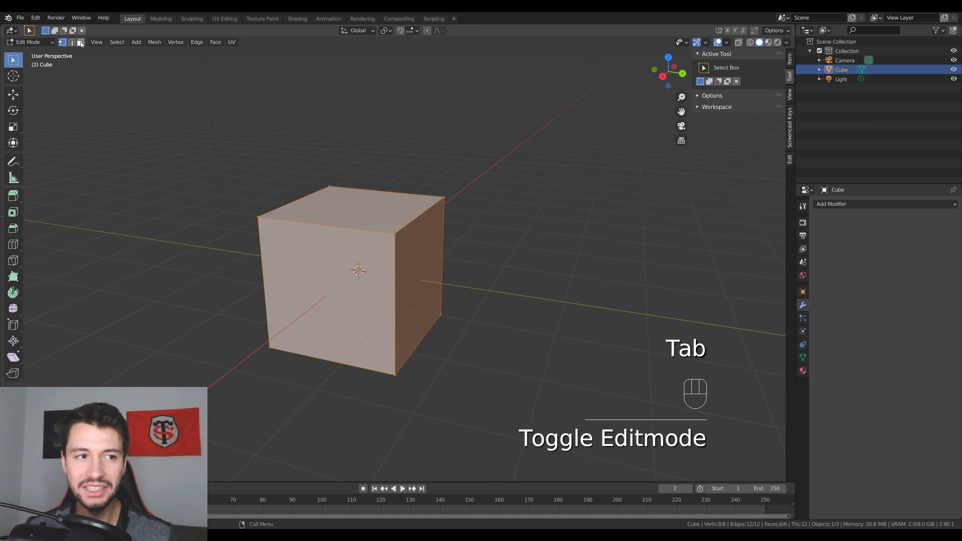
left_click(358, 216)
middle_click_drag(432, 270, 473, 322)
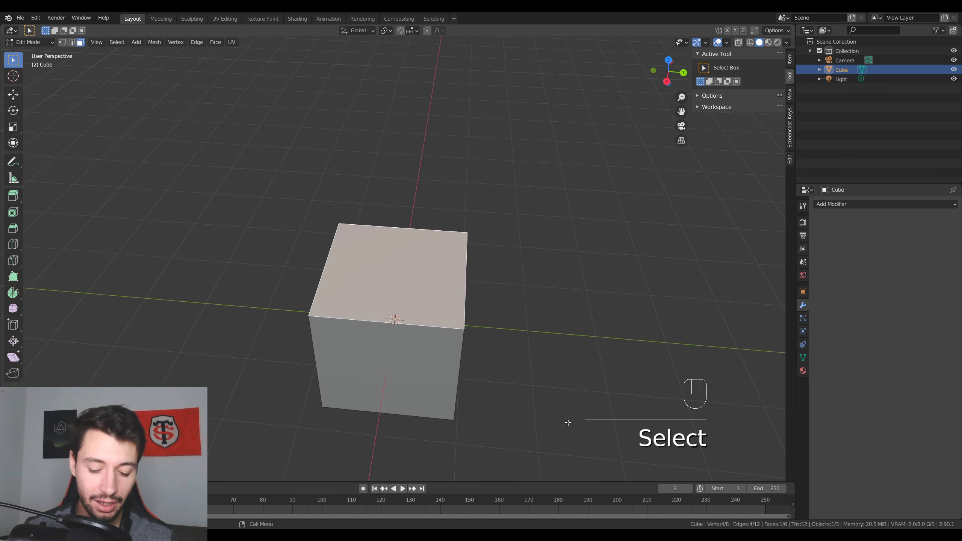
- Inset the cube's top face with the Outset option enabled so the new edges run around the cube's sides
key("i")
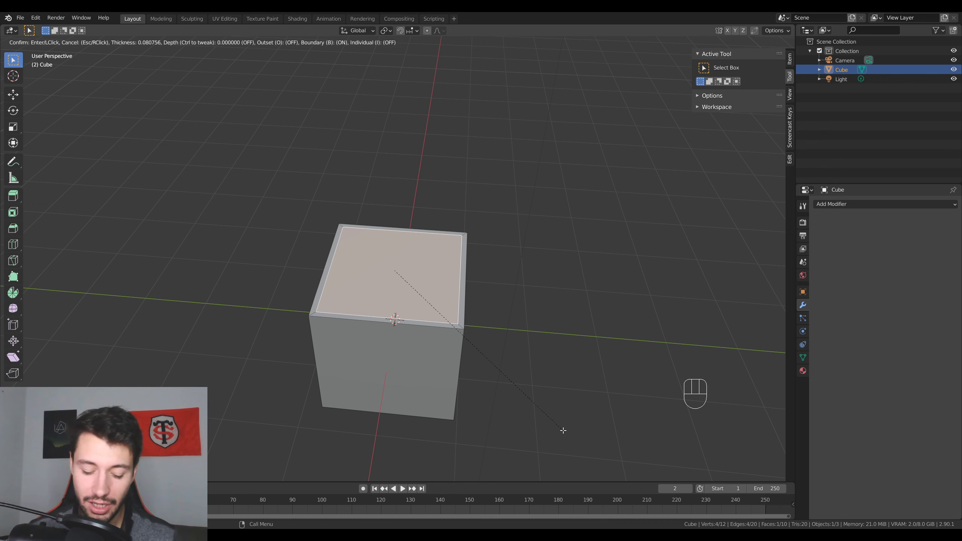
right_click(516, 419)
middle_click_drag(516, 419, 513, 412)
key("i")
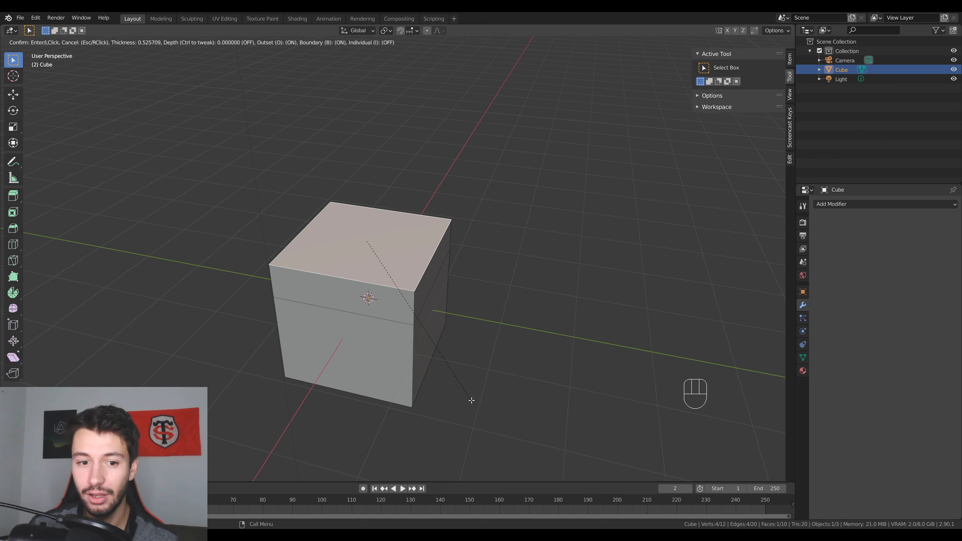
left_click(474, 414)
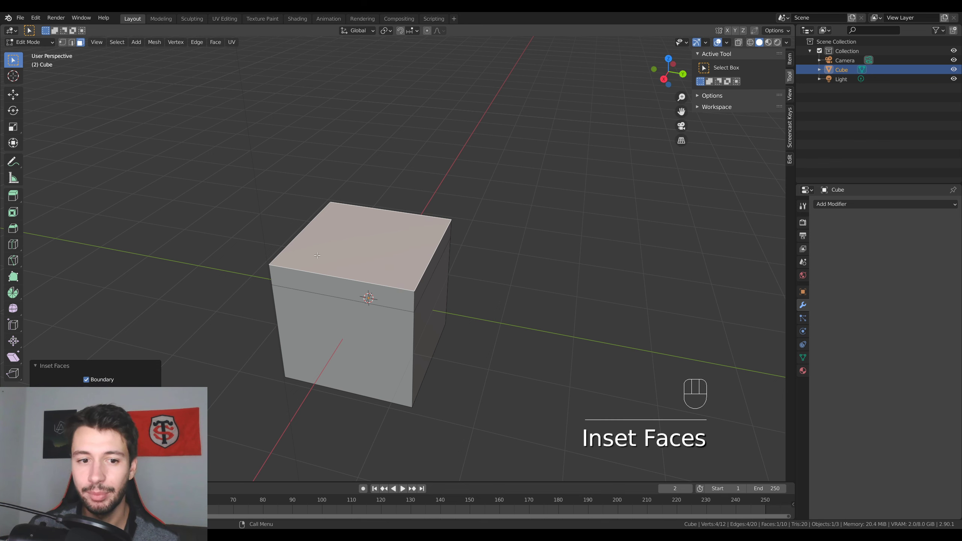
- Check the outset cube's faces, leave Edit Mode and delete the cube
left_click(401, 303, "shift")
middle_click_drag(402, 304, 448, 231)
left_click(339, 187)
key("Tab")
key("x")
left_click(447, 232)
- Add a UV sphere and select a single face near the middle of its front side in Edit Mode
key("shift+a")
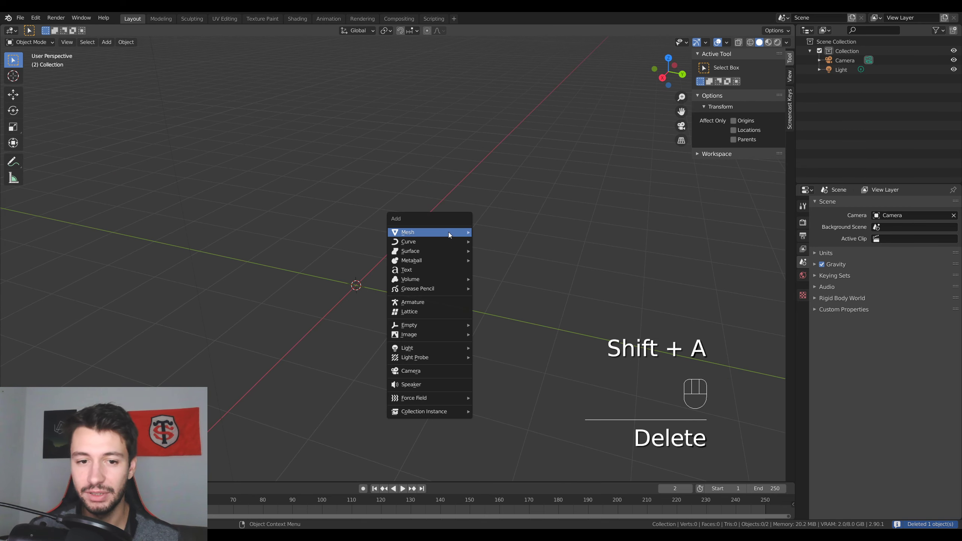
mouse_move(451, 231)
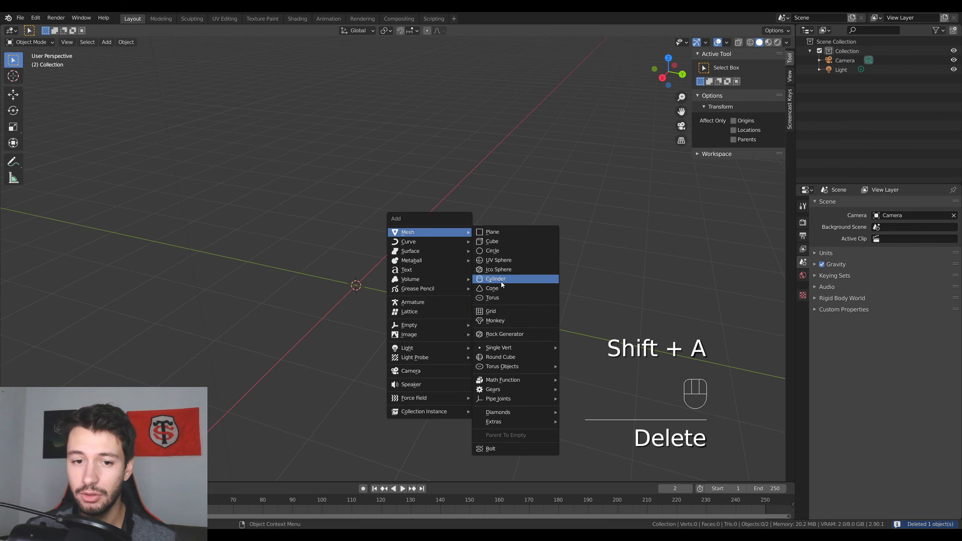
left_click(494, 260)
key("Tab")
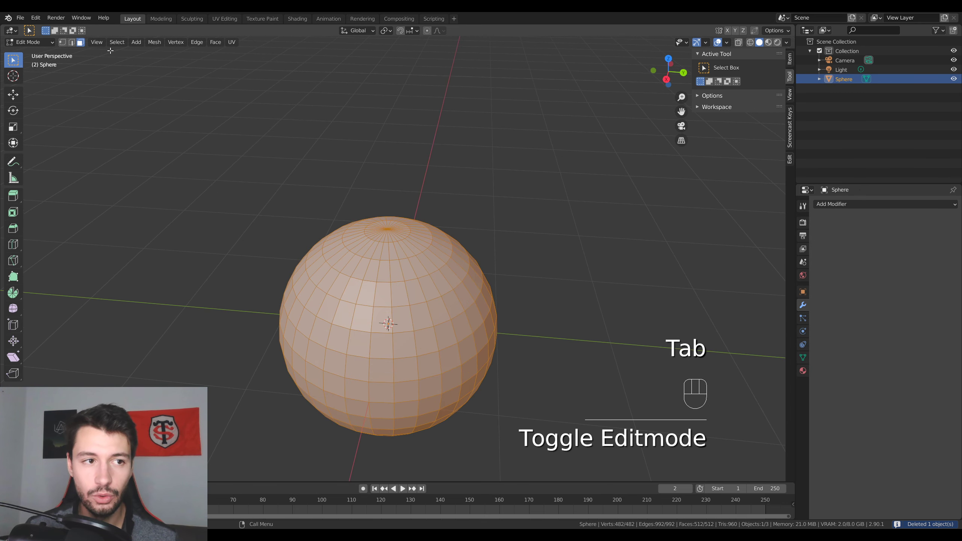
left_click(402, 320)
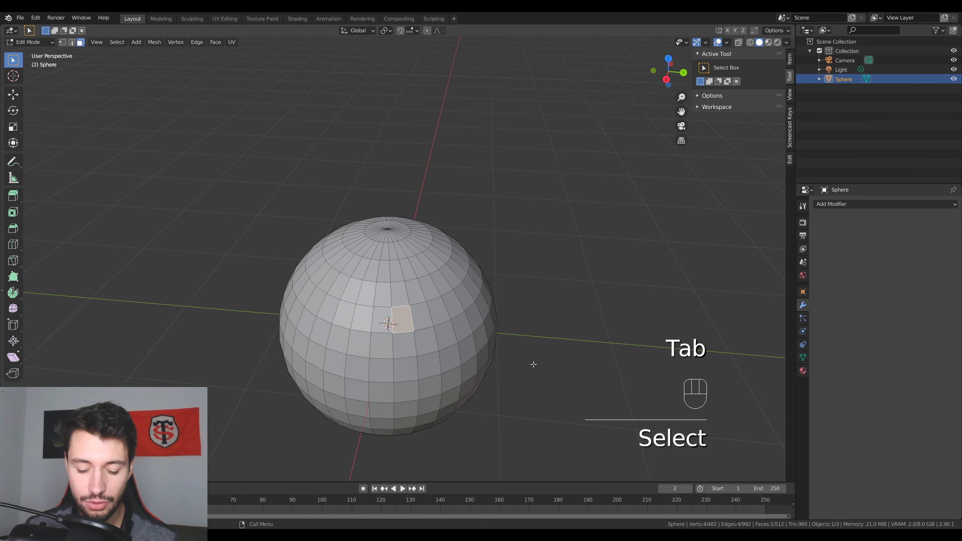
- Inset the selected sphere face with Outset enabled and a thickness of about 0.08, and view the result in Object Mode
key("i")
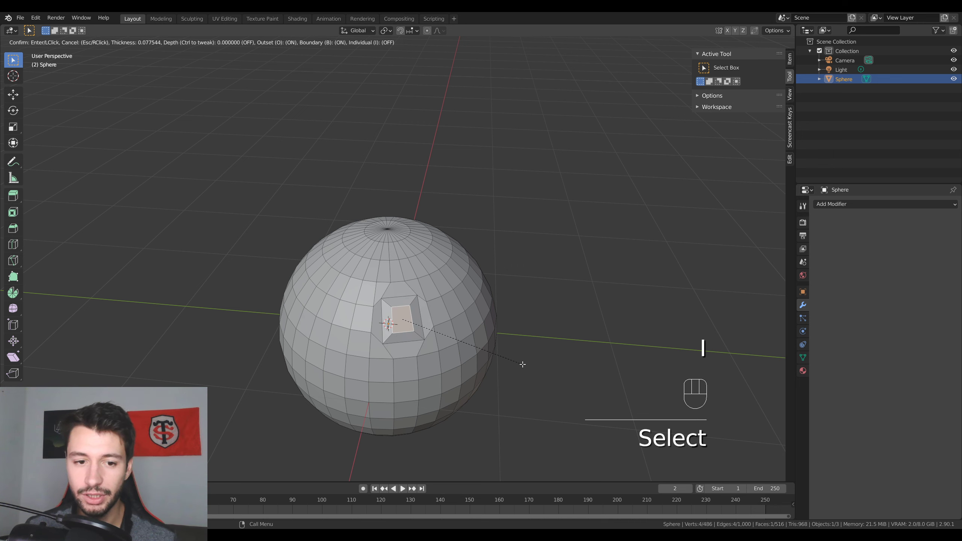
left_click(522, 366)
middle_click_drag(521, 366, 461, 326)
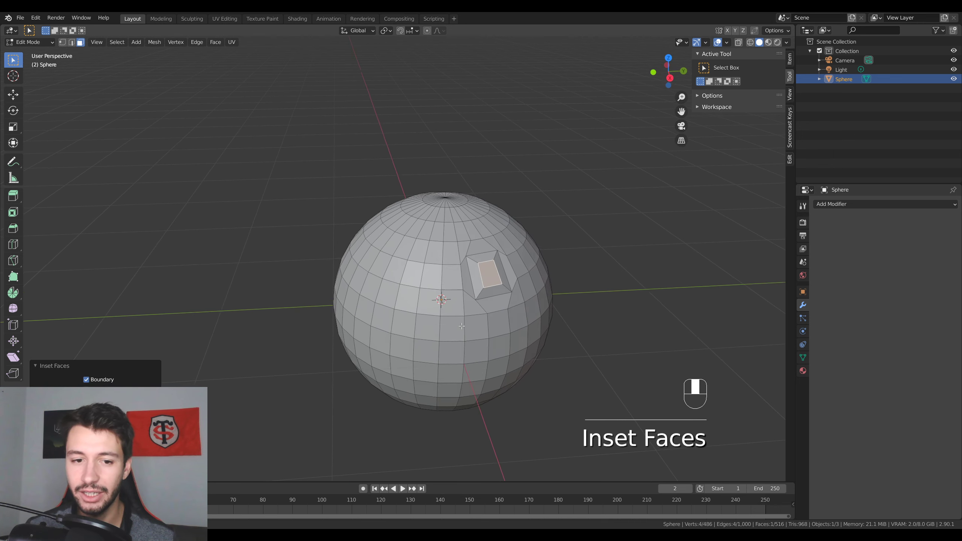
scroll(507, 307, "up", 3)
scroll(623, 214, "down", 4)
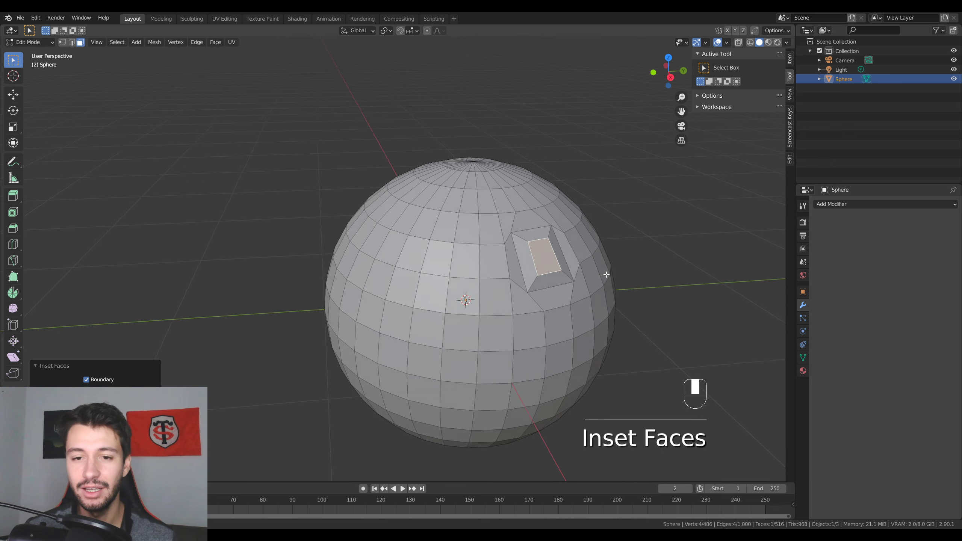
key("Tab")
middle_click_drag(623, 214, 423, 287)
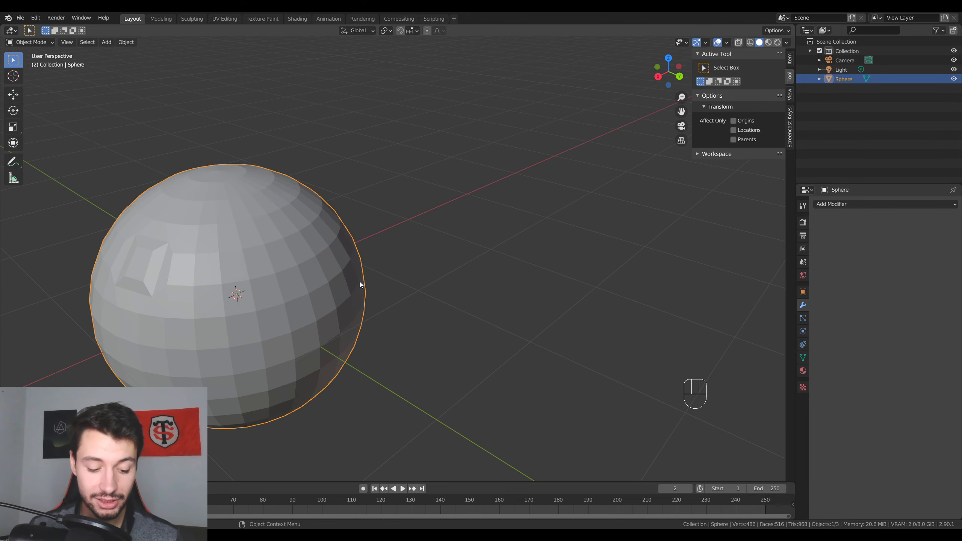
- Inset the same sphere face inward in Edit Mode with Outset disabled and a thickness of about 0.02
key("Tab")
key("i")
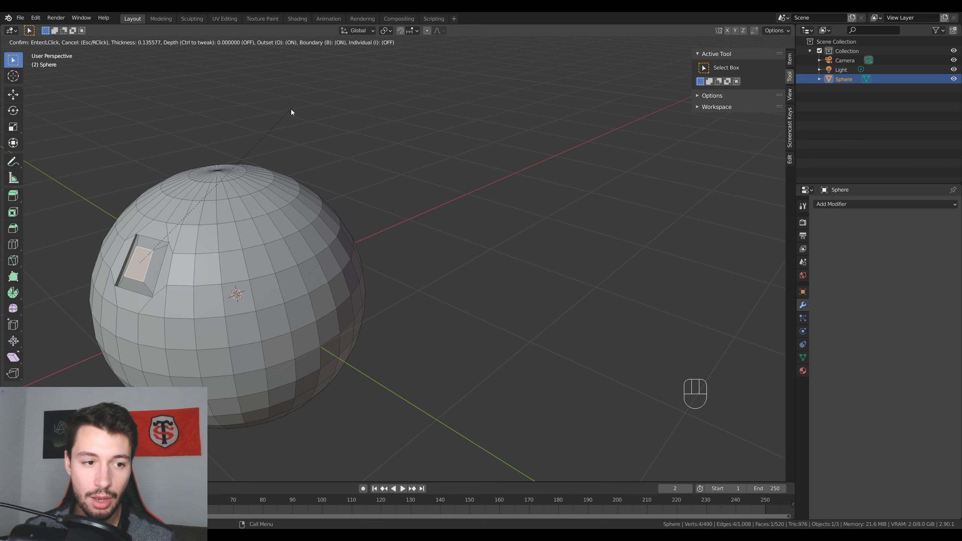
key("o")
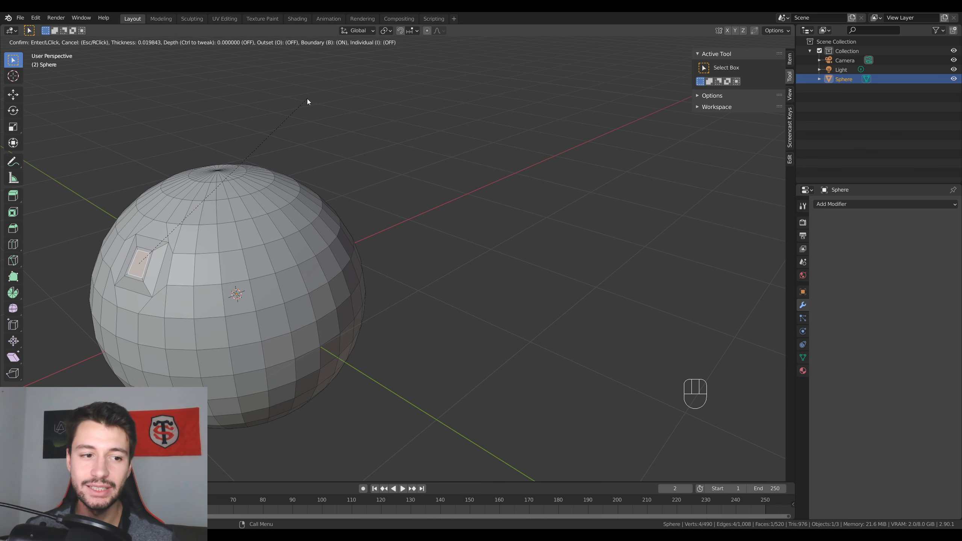
left_click(307, 99)
middle_click_drag(307, 99, 307, 192)
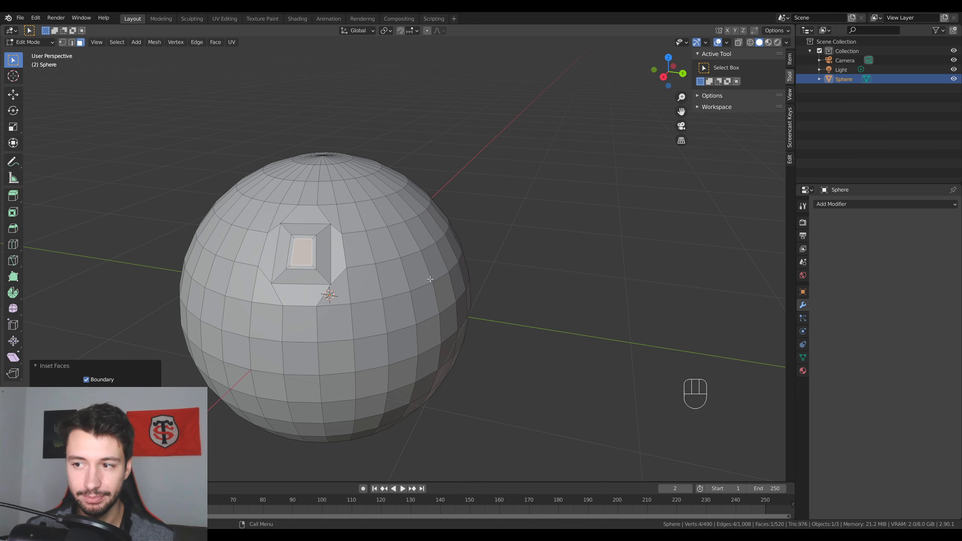
- Delete the sphere, add a cube mesh in its place and enter Edit Mode on it
key("Tab")
key("Delete")
key("shift+a")
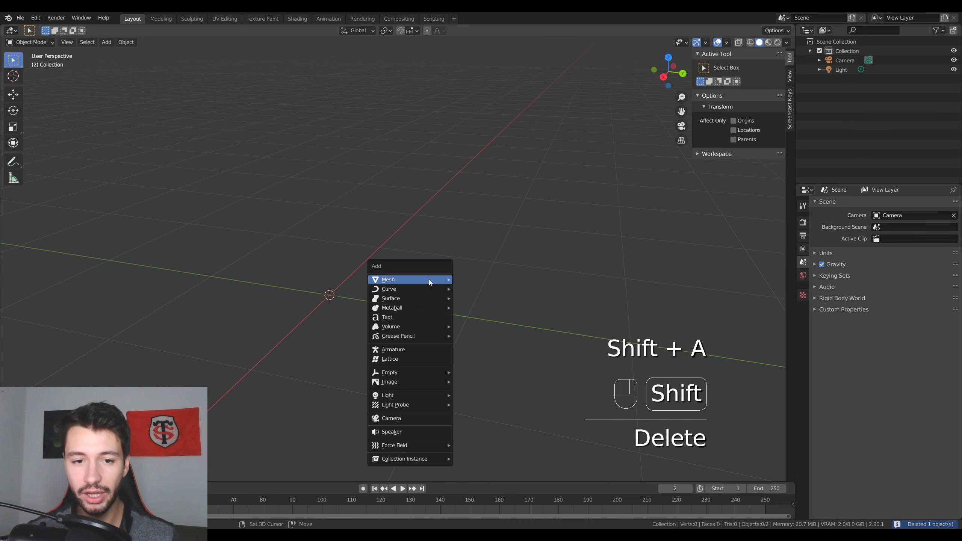
mouse_move(428, 279)
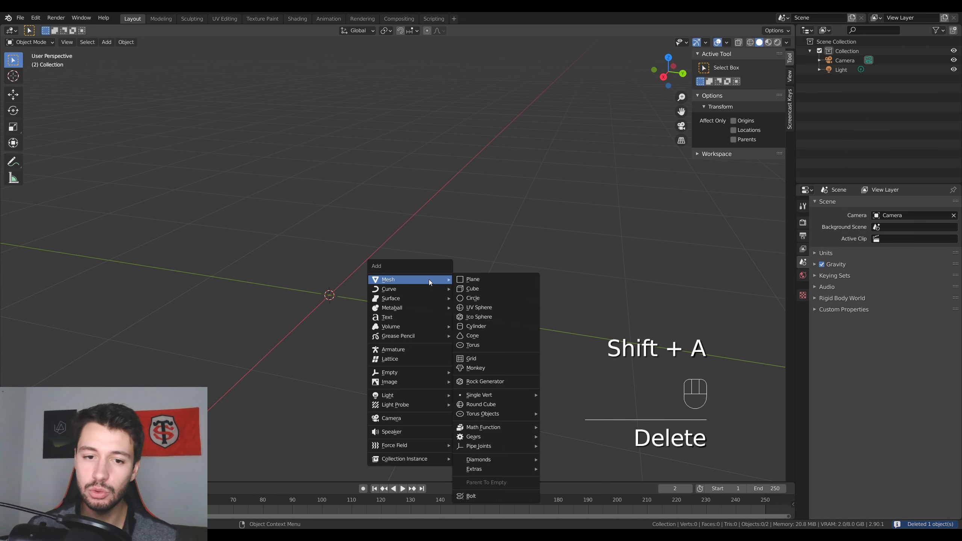
left_click(472, 288)
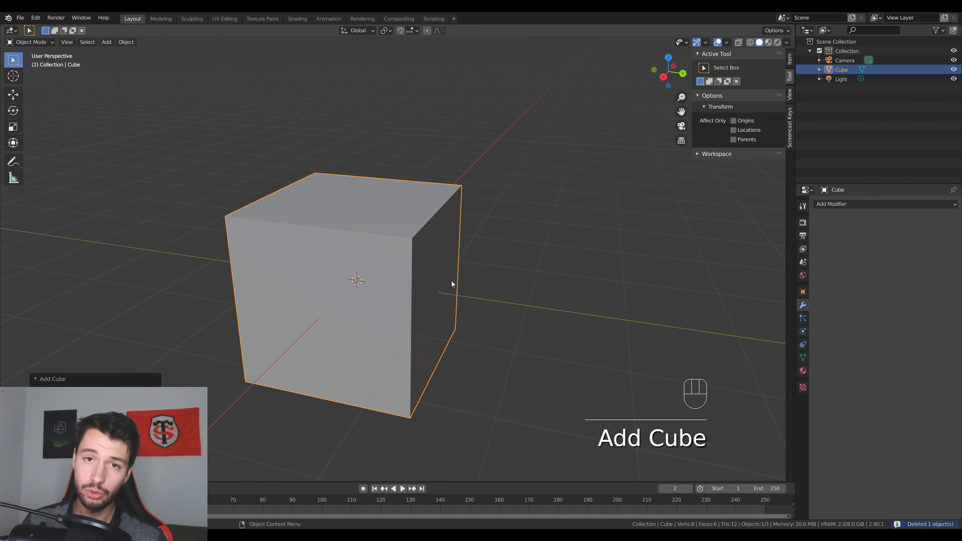
key("Tab")
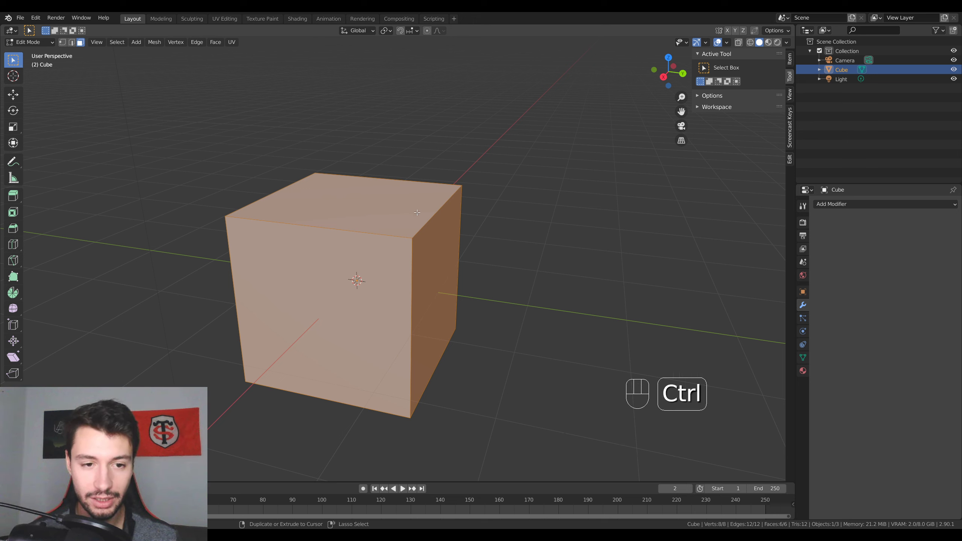
- Try Triangulate Faces on the whole cube and on its front face alone, undoing each attempt
key("ctrl+t")
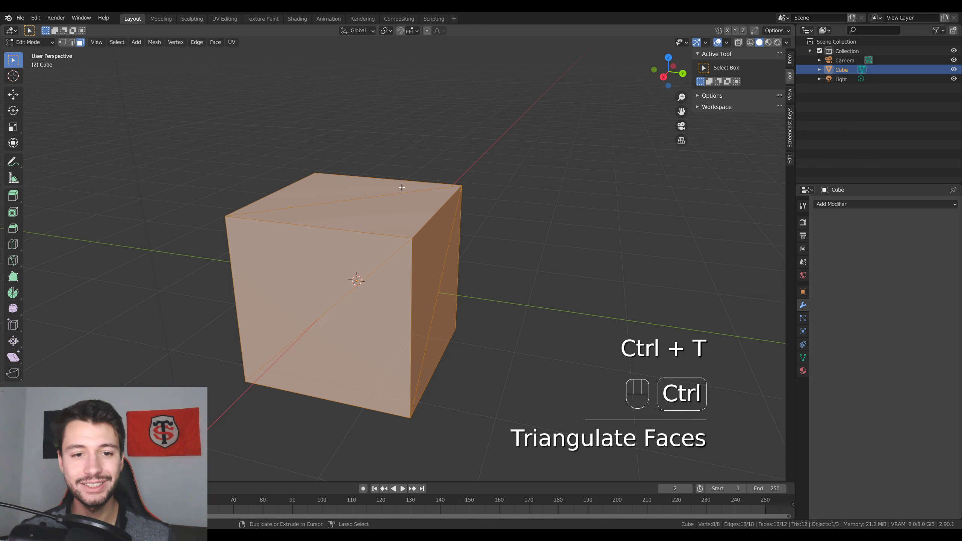
key("ctrl+z")
left_click(346, 258)
key("ctrl+t")
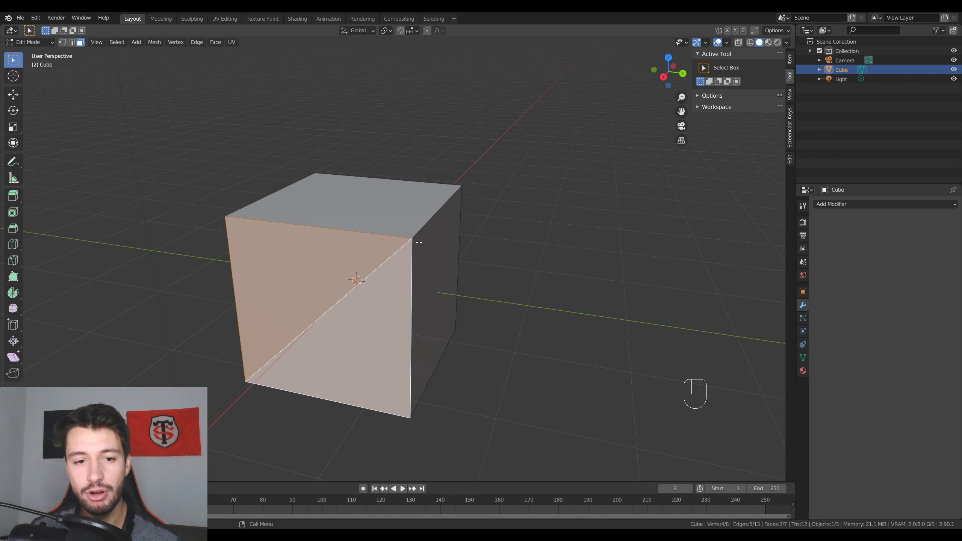
key("ctrl+z")
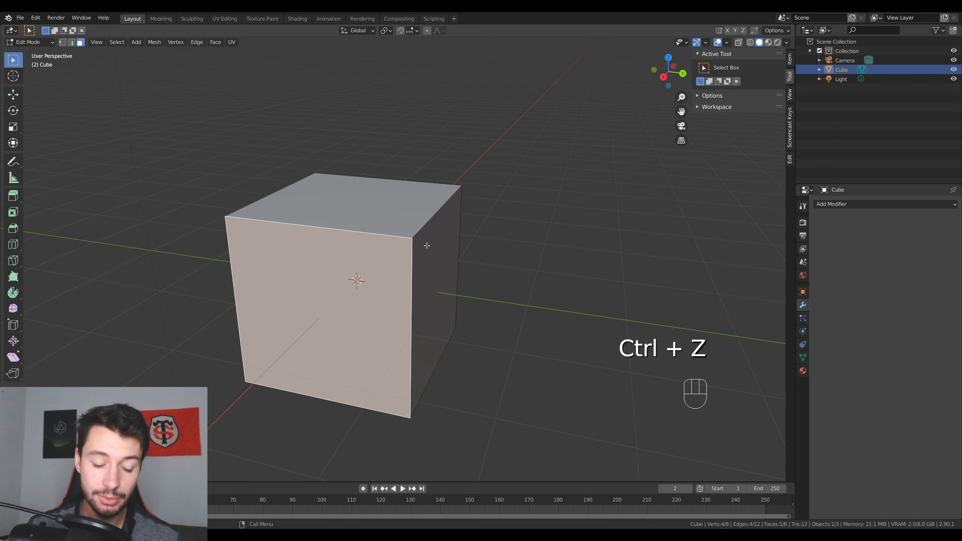
- Select the entire cube, triangulate all its faces and convert the triangles back with Tris to Quads
key("a")
key("ctrl+t")
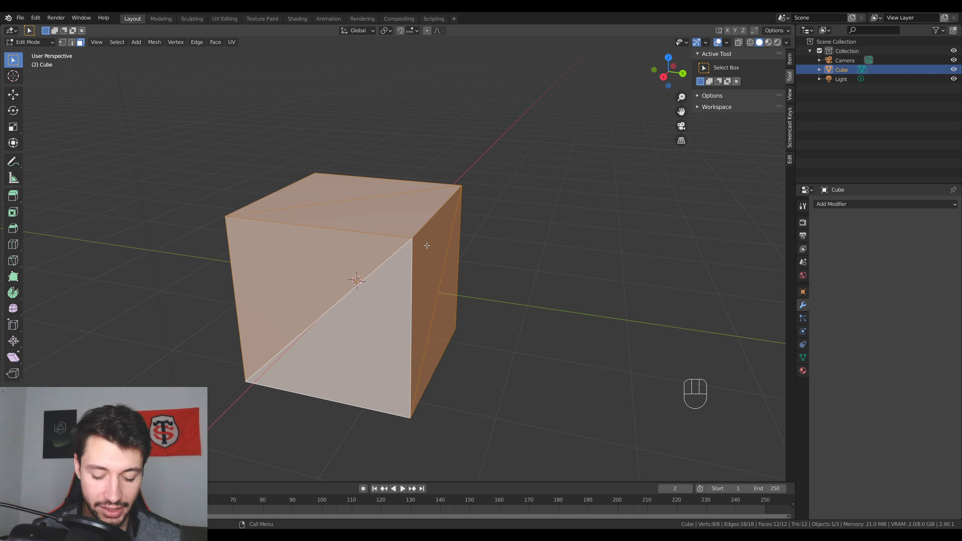
key("alt+j")
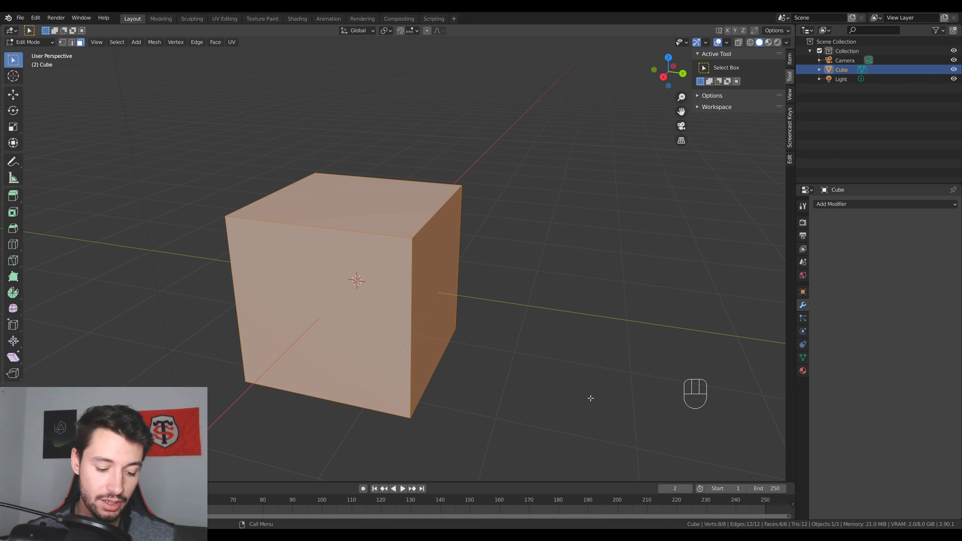
- Select the cube's top face and delete it with the Faces option
middle_click_drag(573, 391, 473, 360)
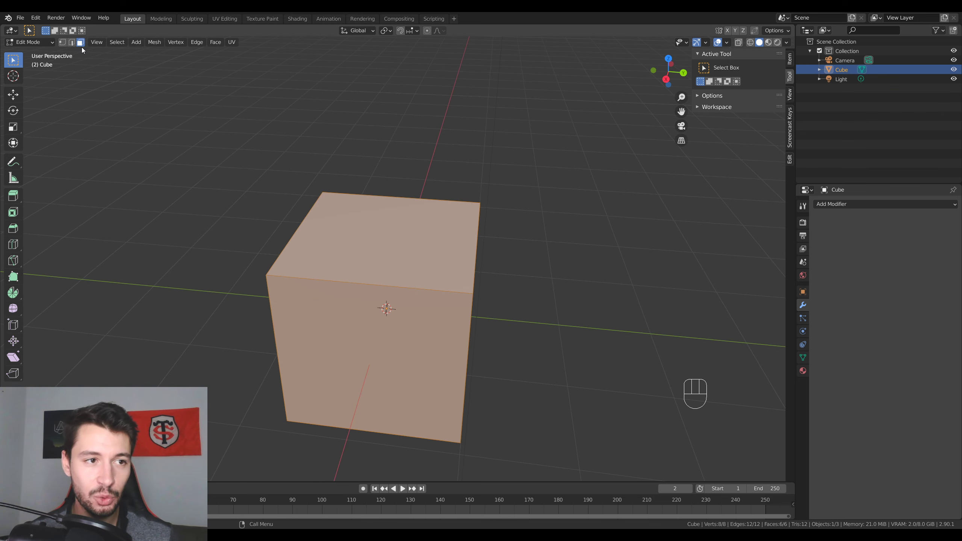
left_click(353, 226)
key("x")
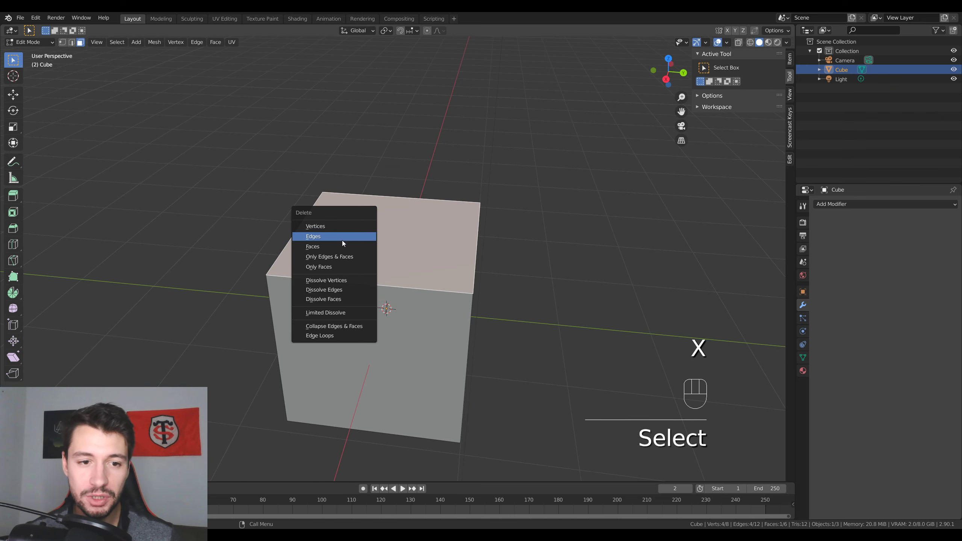
left_click(340, 246)
- Add many evenly spaced vertical loop cuts in both directions of the open cube and select the edge loop around its open top
key("ctrl+r")
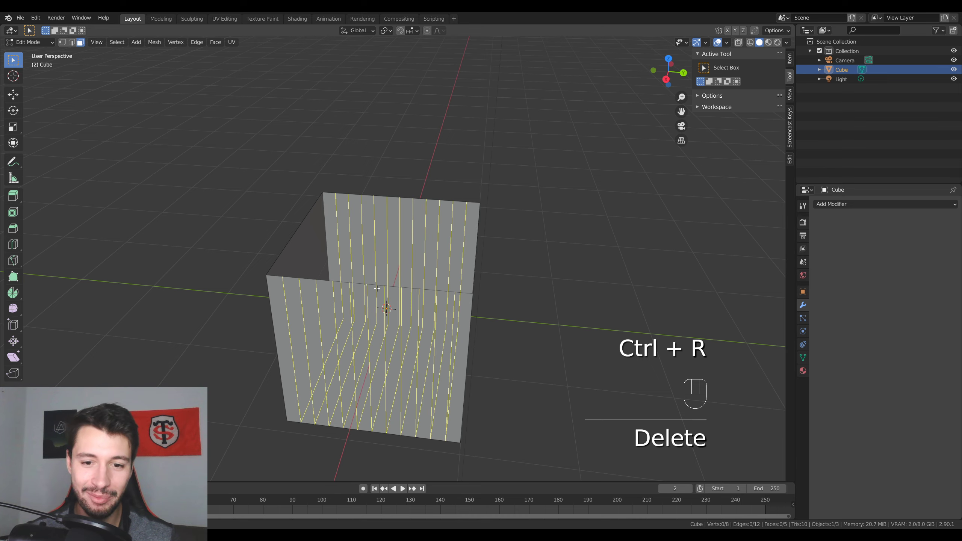
left_click(377, 288)
middle_click_drag(377, 288, 288, 170)
key("ctrl+r")
left_click(287, 252)
middle_click_drag(271, 245, 246, 240)
left_click(271, 208, "alt")
- Try filling the open top with one single face, inspect it from below and above, and undo the fill
middle_click_drag(437, 224, 500, 221)
key("f")
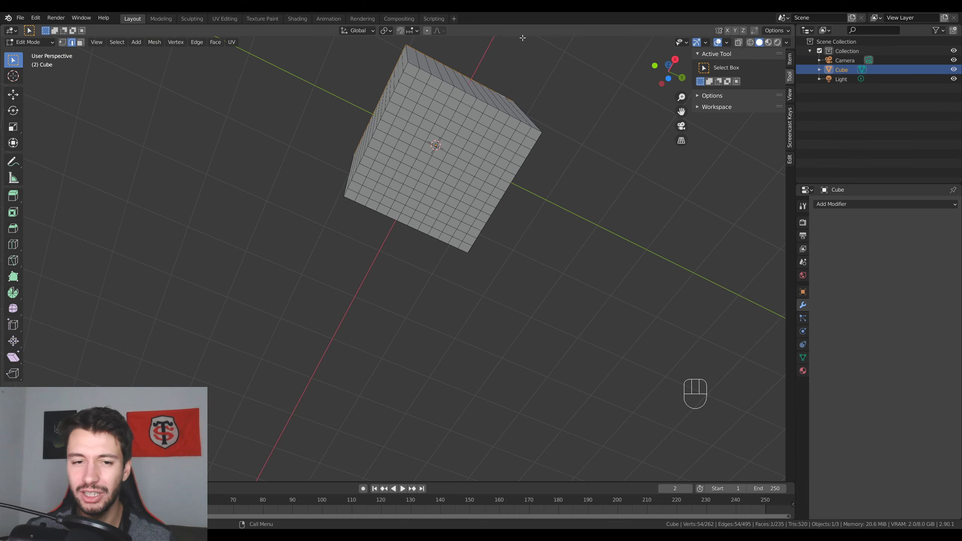
middle_click_drag(520, 37, 432, 270)
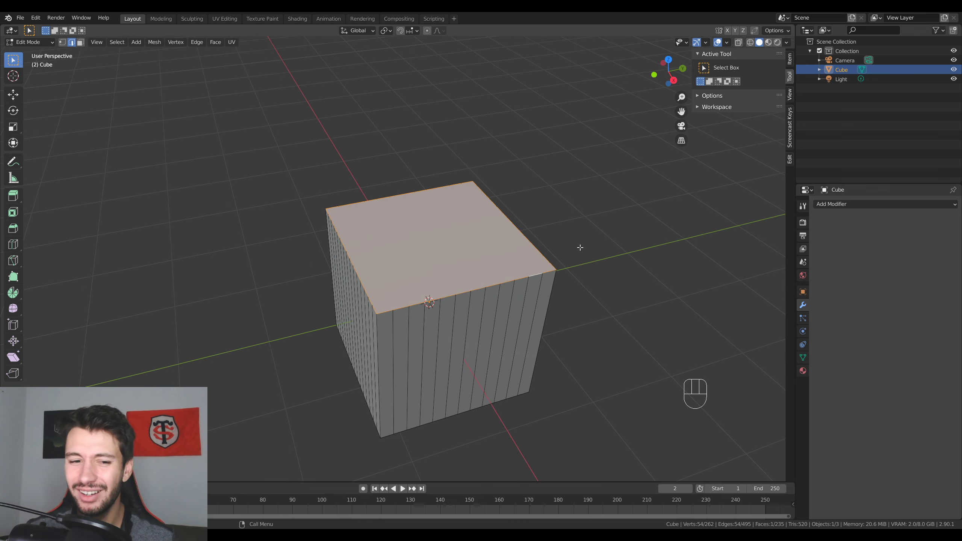
key("ctrl+z")
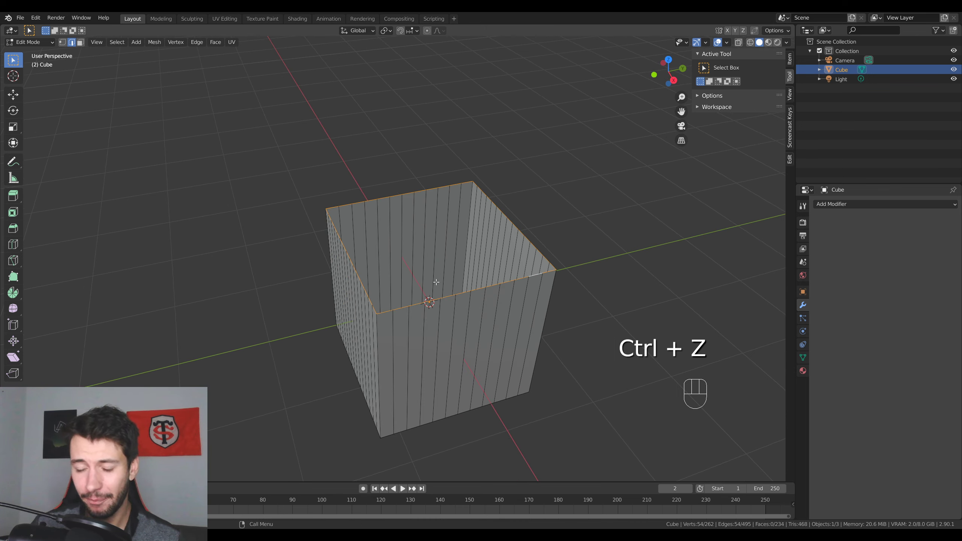
- Close the cube's open top with Grid Fill on the selected rim and check the resulting grid of faces
key("ctrl+f")
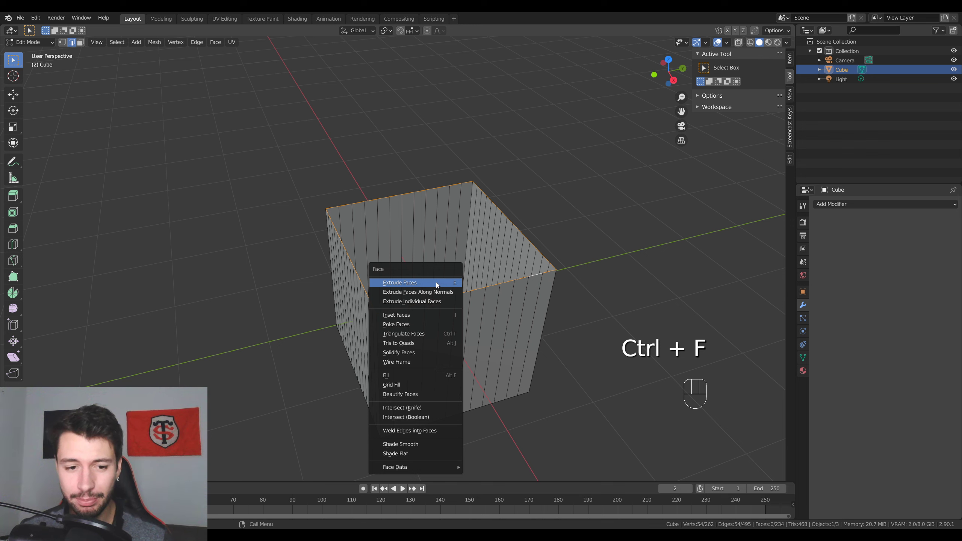
left_click(402, 385)
middle_click_drag(402, 385, 500, 219)
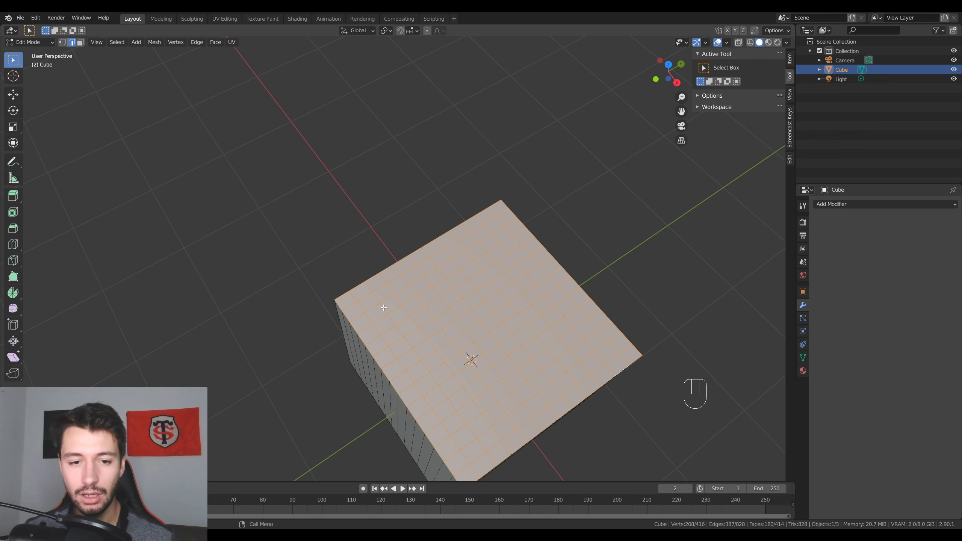
middle_click_drag(353, 324, 423, 302)
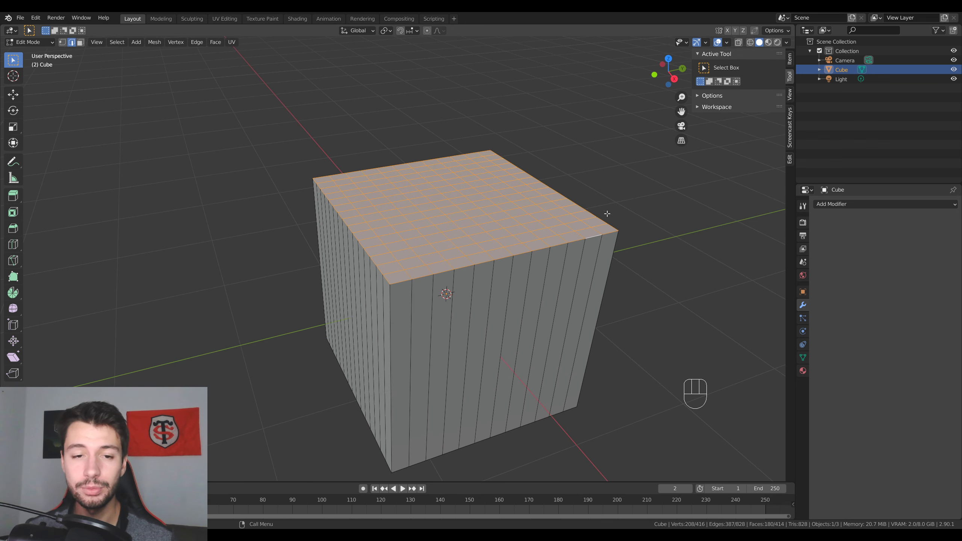